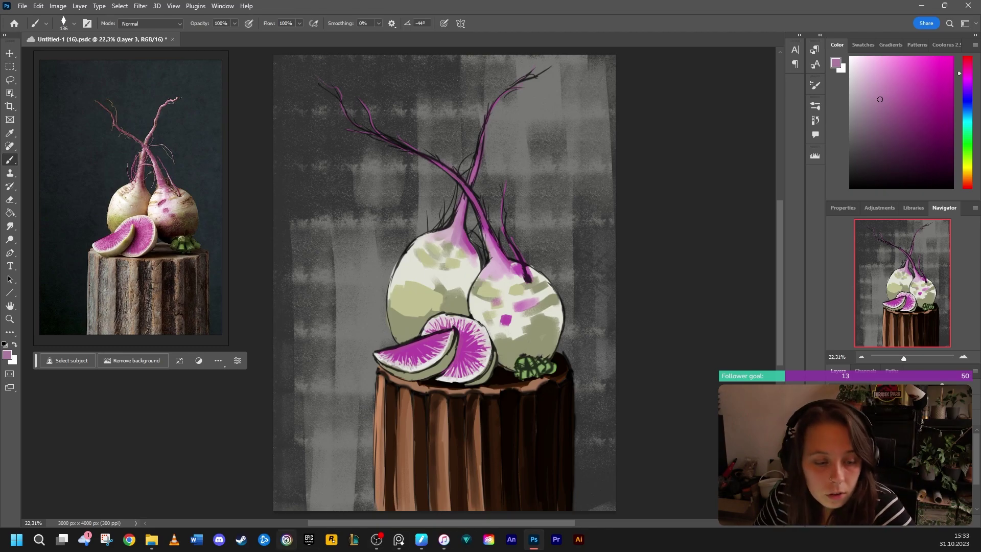
key("alt+Tab")
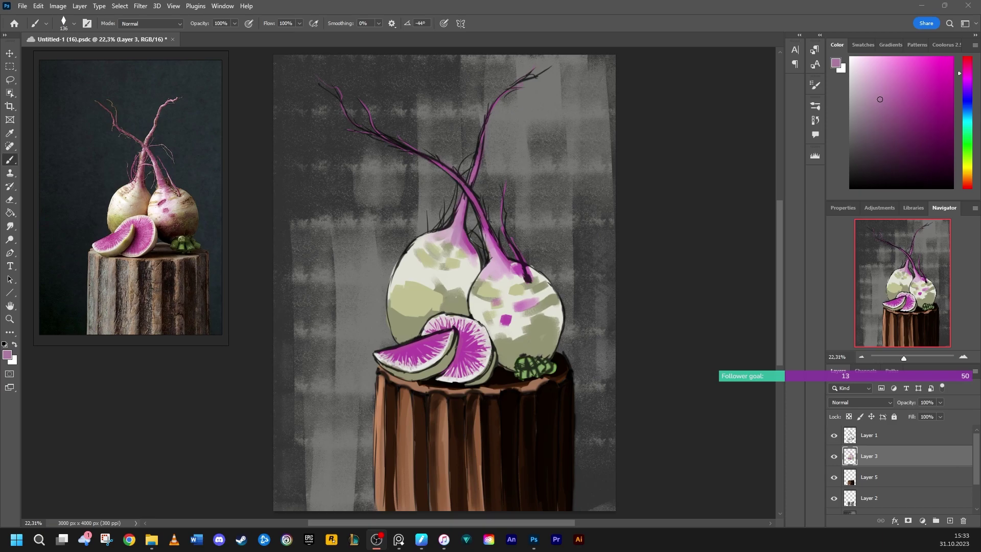
key("alt+Tab")
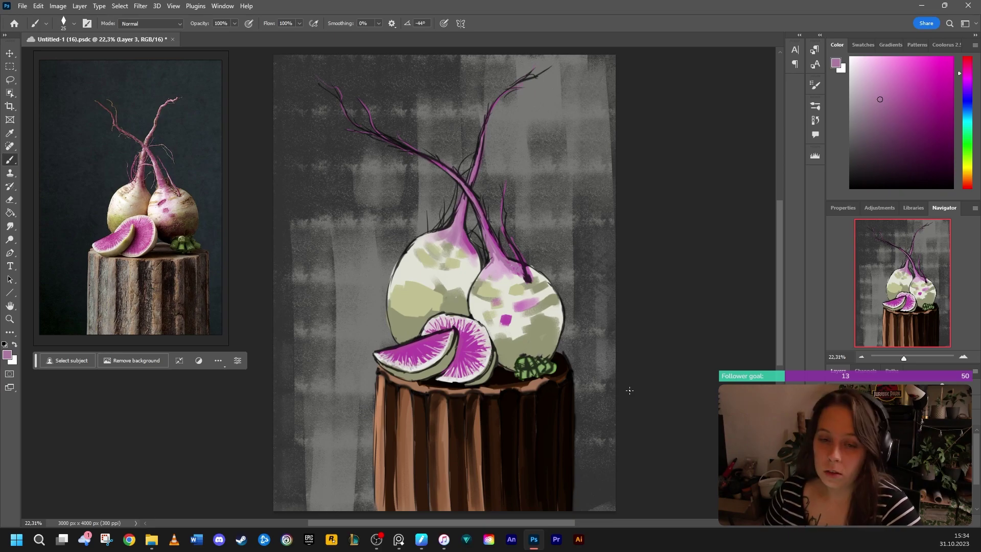
- Sample the light pink at the right radish's top and paint highlights along both radish necks and stems with the 25 px brush
left_click(501, 267, "alt")
mouse_move(440, 235)
left_mouse_down()
mouse_move(454, 226)
mouse_move(478, 149)
left_mouse_up()
left_click_drag(466, 187, 492, 268)
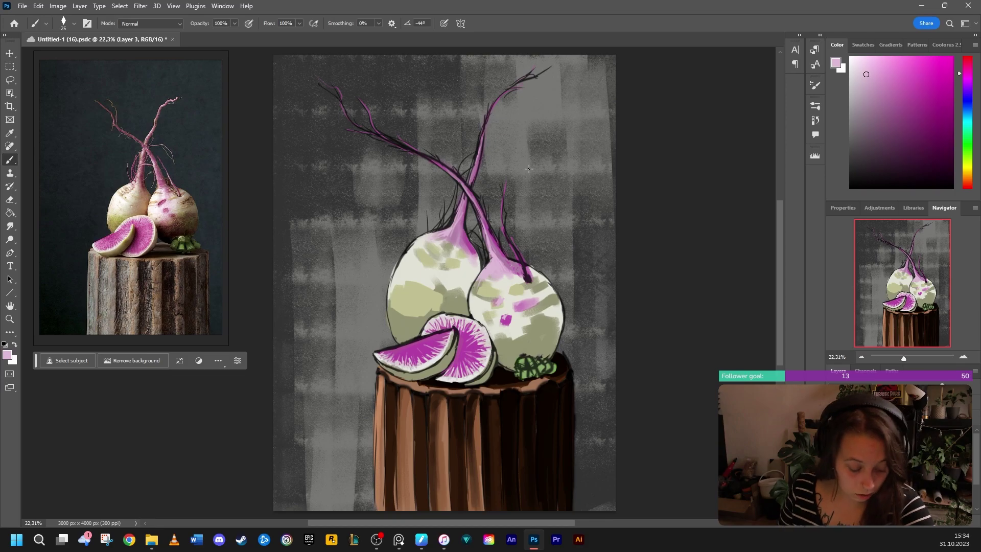
- Set the brush to 56 px, paint light pink on the left radish's neck and sampled purple on the right radish's top, and save the document
right_click(554, 198)
left_click_drag(626, 210, 635, 211)
left_click_drag(462, 201, 449, 239)
left_click(445, 236, "alt")
left_click(470, 235, "alt")
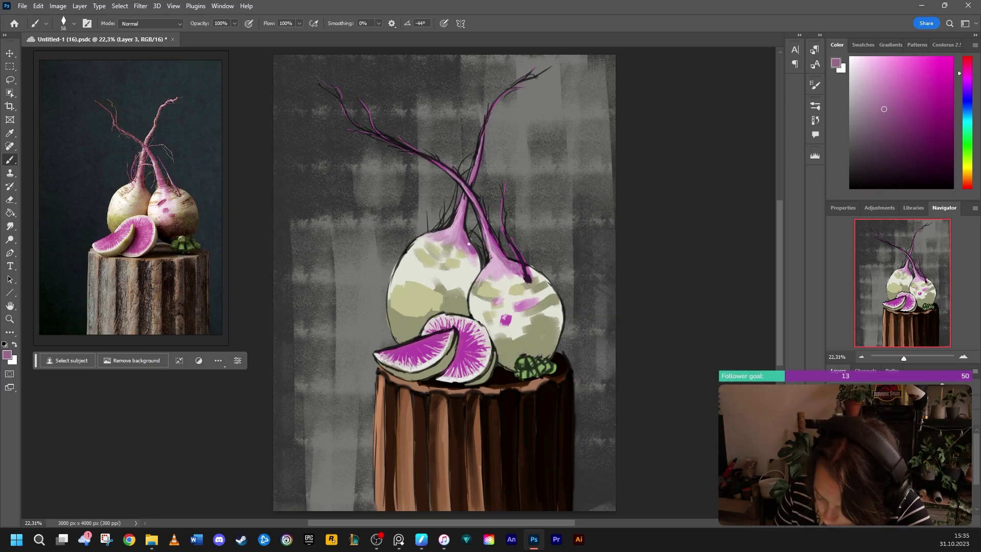
left_click_drag(489, 237, 521, 267)
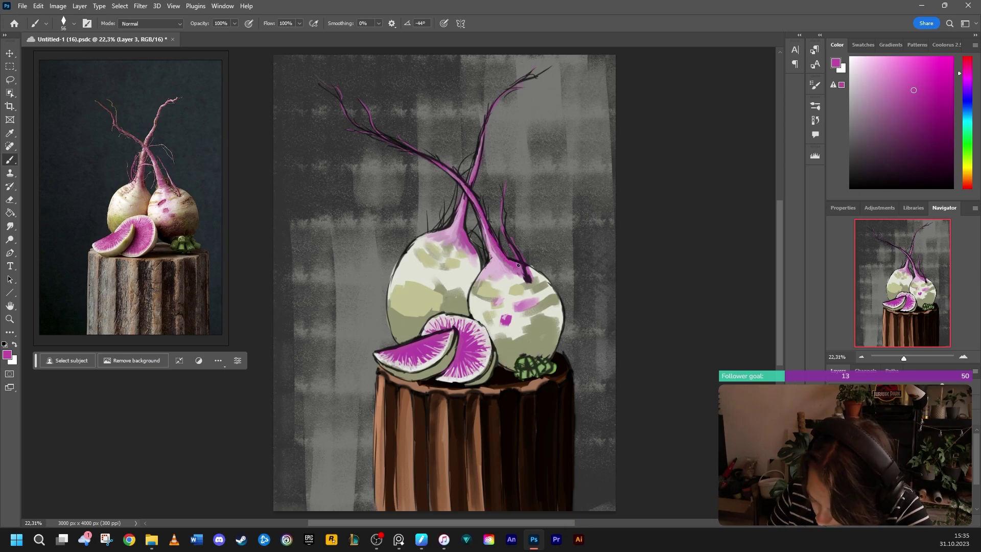
key("ctrl+s")
- Pick a dark magenta and paint deeper streaks in the round radish slice with an 83 px brush
left_click(924, 140)
left_click(933, 118)
left_click(963, 71)
left_click(931, 130)
right_click(436, 287)
left_click(516, 289)
mouse_move(408, 348)
left_mouse_down()
mouse_move(454, 360)
mouse_move(450, 368)
left_mouse_up()
key("ctrl+z")
mouse_move(464, 336)
left_mouse_down()
mouse_move(458, 359)
mouse_move(466, 353)
left_mouse_up()
mouse_move(465, 351)
left_mouse_down()
mouse_move(452, 368)
mouse_move(465, 364)
left_mouse_up()
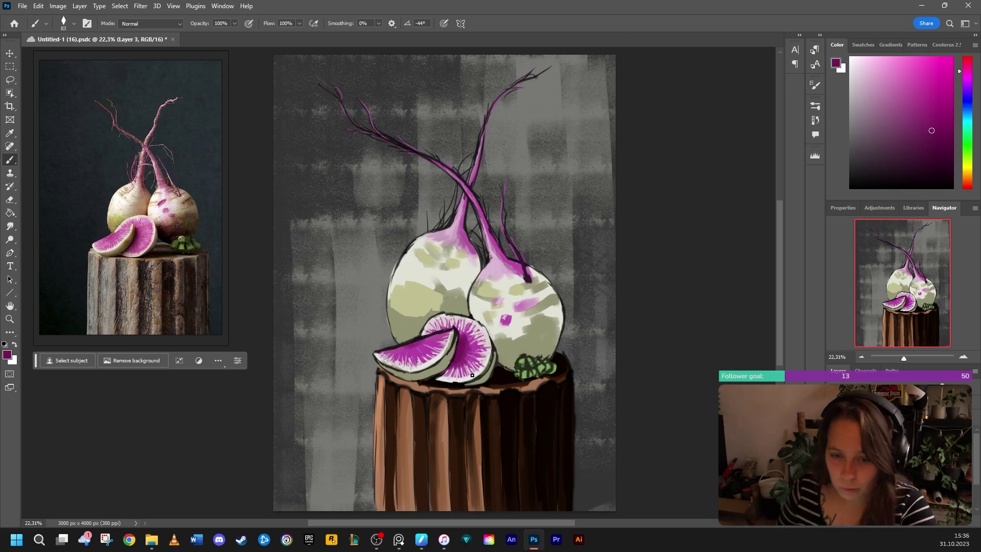
- Pick a darker purple and shade the right radish's upper pink spot and the bases of both radish necks
left_click(936, 146)
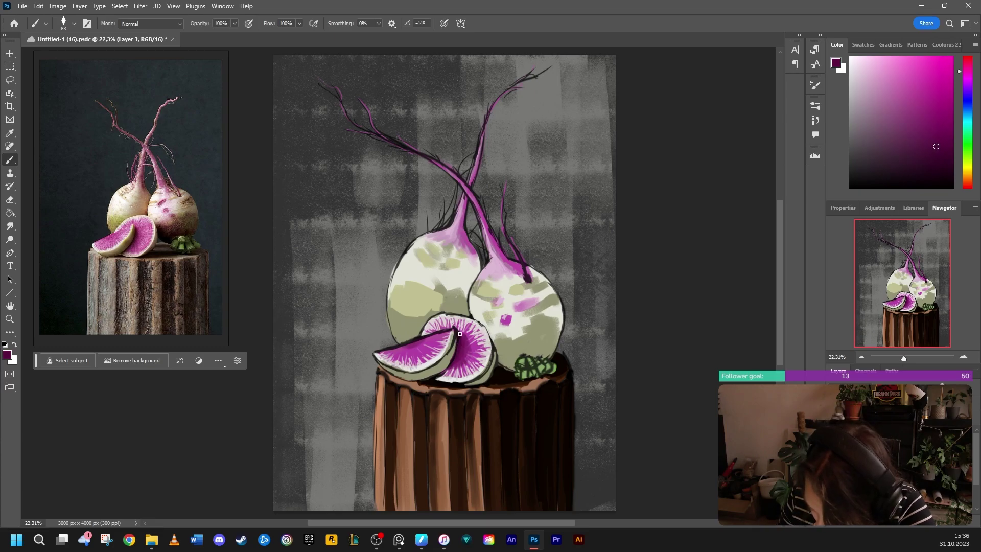
left_click_drag(493, 302, 506, 297)
left_click_drag(497, 250, 519, 264)
left_click_drag(463, 230, 478, 261)
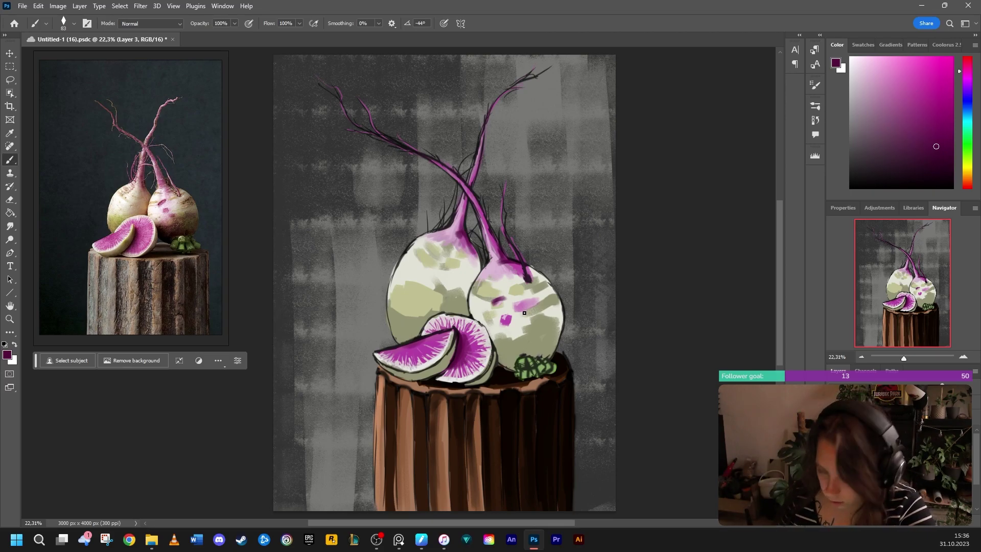
- Set the brush to 58 px and paint dark purple accents on the round slice and along the wedge's flesh
left_click(486, 321, "alt")
right_click(452, 363)
left_click_drag(586, 265, 580, 264)
left_click(451, 364)
left_click_drag(450, 366, 444, 373)
mouse_move(425, 340)
left_mouse_down()
mouse_move(400, 347)
mouse_move(422, 342)
left_mouse_up()
left_click_drag(404, 347, 393, 350)
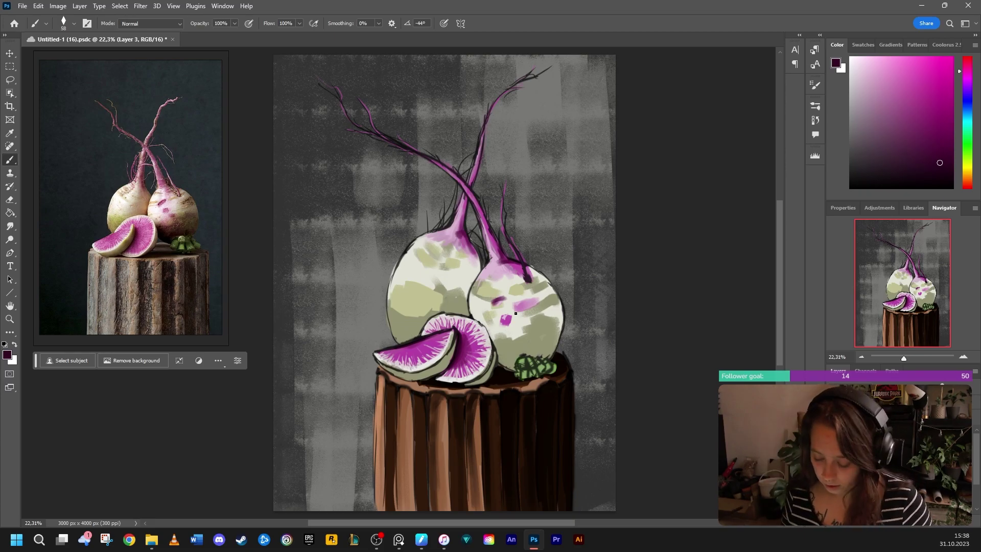
- Deepen the shadows on the radish necks, the crossing stem and both slices with very dark purple strokes
mouse_move(453, 234)
left_mouse_down()
mouse_move(464, 210)
mouse_move(475, 254)
left_mouse_up()
left_click_drag(471, 186, 481, 152)
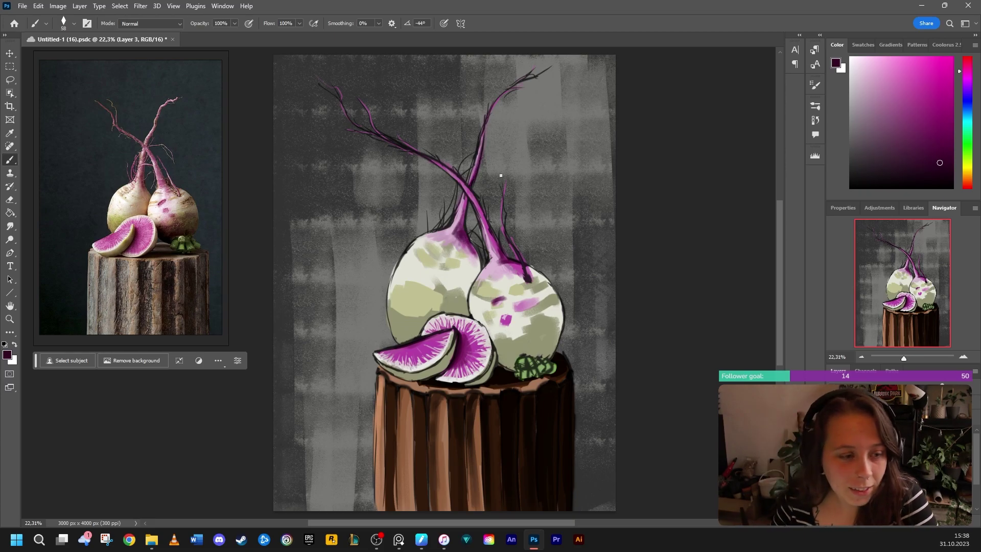
left_click_drag(494, 243, 530, 279)
left_click_drag(384, 351, 401, 346)
left_click_drag(458, 361, 466, 338)
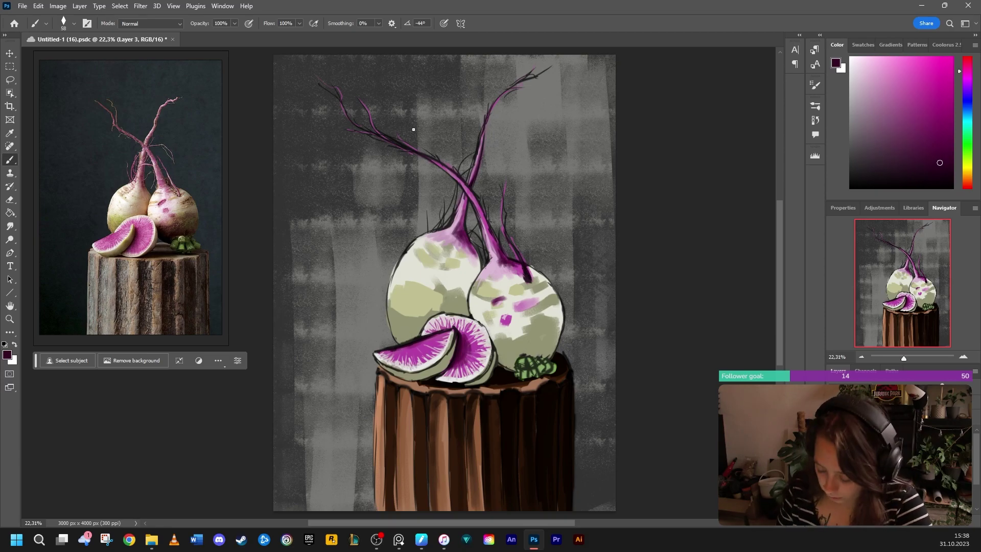
- Sample olive from the right radish, darken it, and paint a shadow along that radish's lower edge with an 80 px brush
left_click(11, 135)
left_click(177, 231)
left_click(536, 337)
left_click(11, 161)
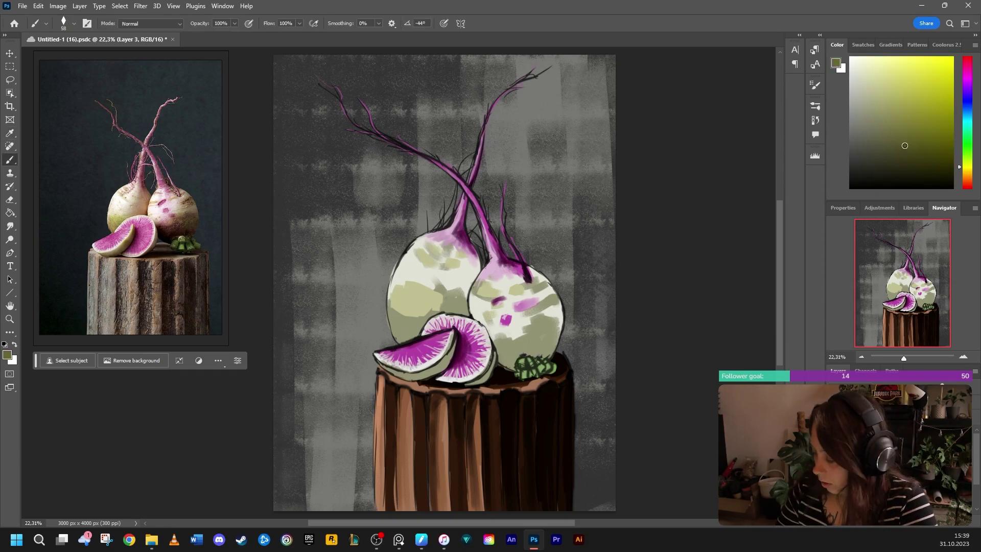
left_click(923, 163)
right_click(498, 347)
left_click(578, 294)
mouse_move(497, 348)
left_mouse_down()
mouse_move(512, 366)
mouse_move(502, 351)
left_mouse_up()
left_click(503, 359, "alt")
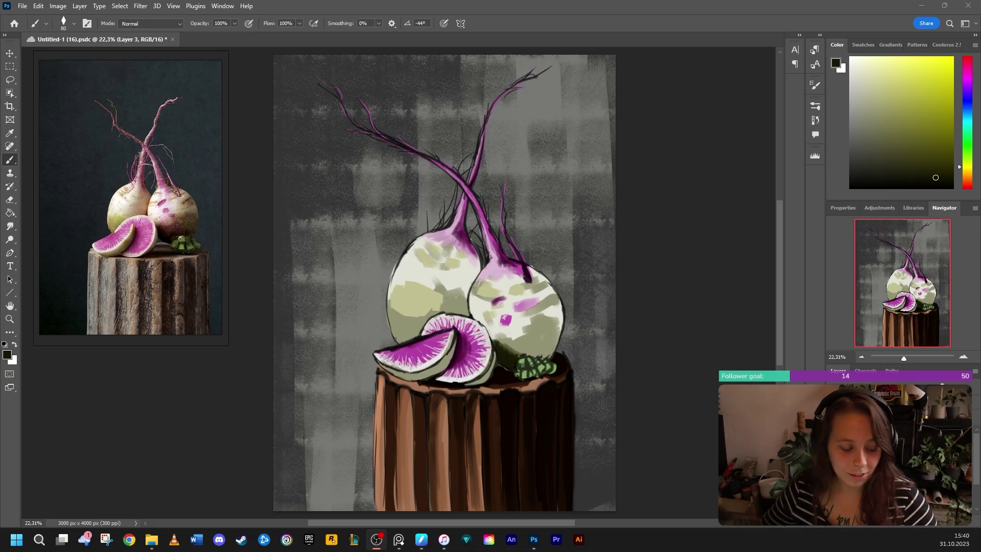
left_click(457, 365)
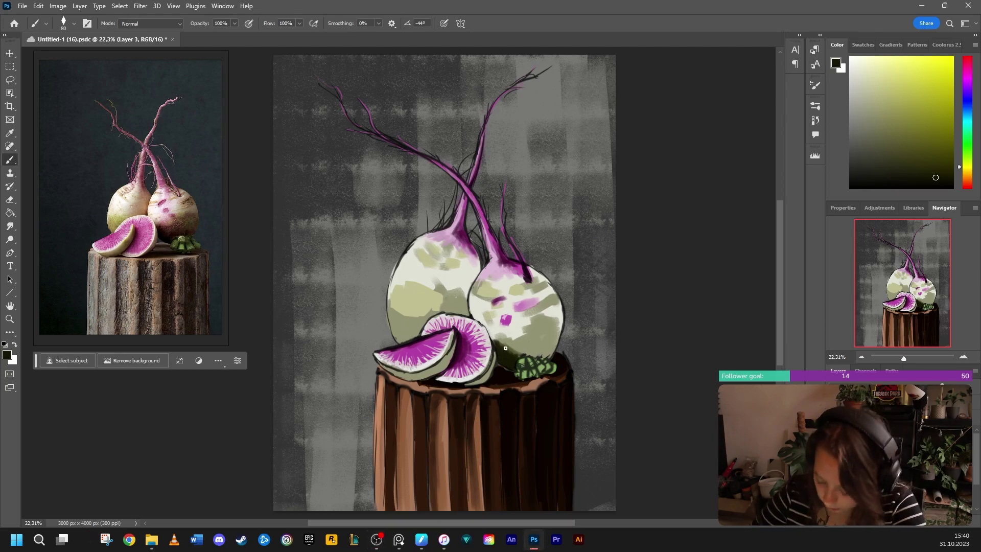
- Set the brush to 100 px and shade the right radish's lower side dark and the left radish's lower part olive green
right_click(554, 352)
left_click_drag(643, 293, 647, 293)
mouse_move(529, 350)
left_mouse_down()
mouse_move(547, 344)
mouse_move(502, 344)
mouse_move(561, 323)
mouse_move(508, 334)
mouse_move(540, 323)
left_mouse_up()
left_click(931, 135)
mouse_move(422, 322)
left_mouse_down()
mouse_move(395, 329)
mouse_move(401, 311)
mouse_move(433, 310)
mouse_move(401, 314)
mouse_move(409, 337)
left_mouse_up()
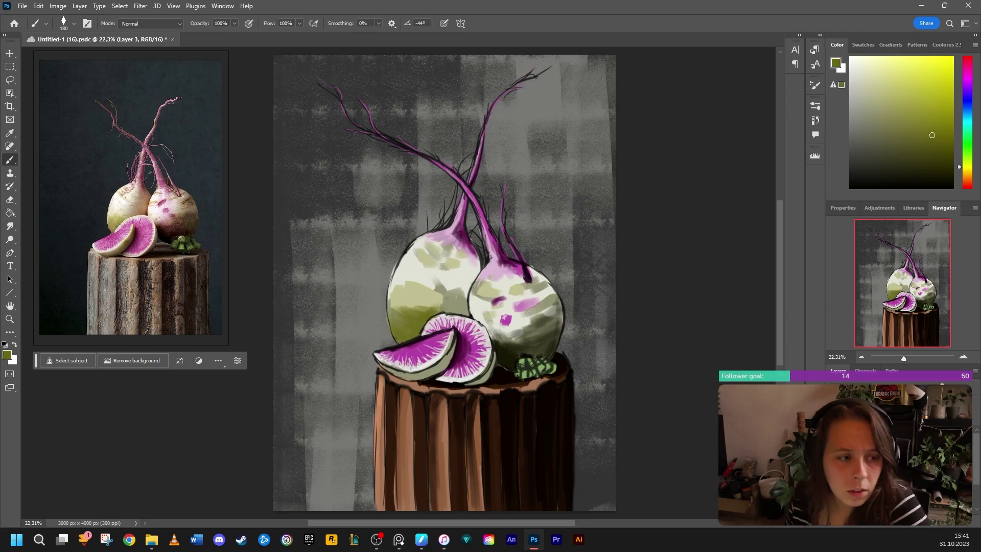
- Paint the wedge's rind olive green at 25 px and add a lighter olive sampled from the left radish at 40 px
right_click(432, 281)
left_click_drag(515, 295, 491, 295)
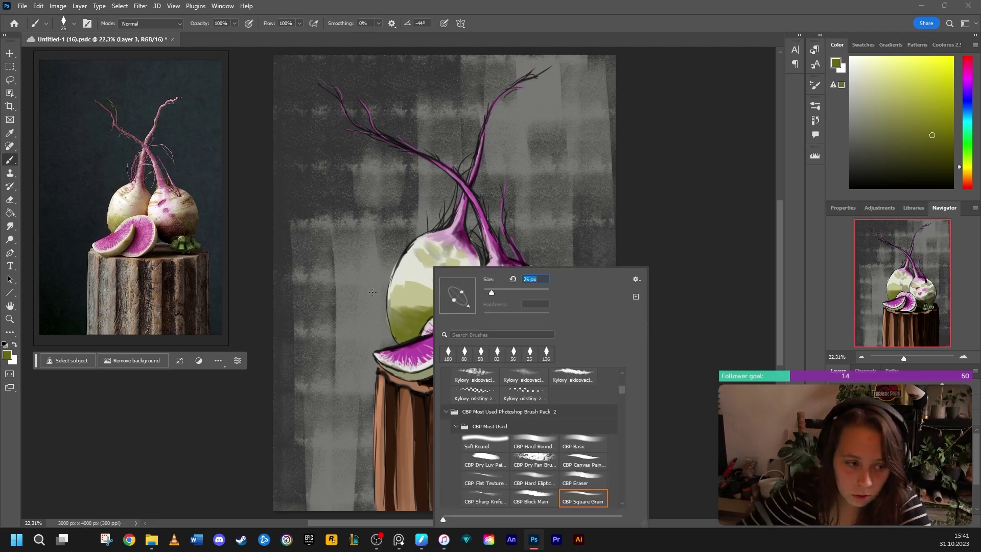
left_click_drag(384, 366, 402, 375)
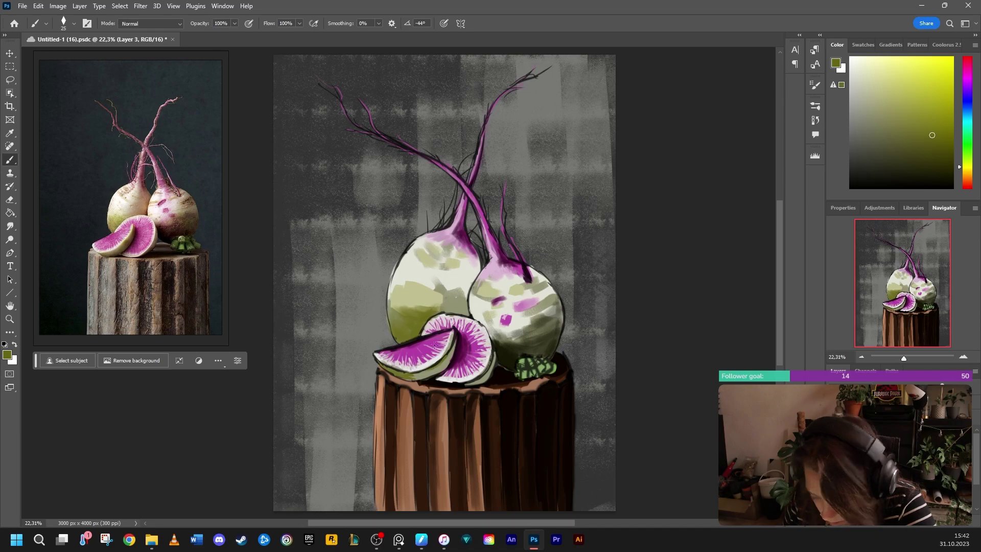
right_click(496, 266)
left_click_drag(555, 294, 557, 294)
left_click(406, 302, "alt")
left_click_drag(409, 378, 443, 367)
- Set the brush to 55 px and paint light olive streaks across the upper parts of both radishes
right_click(461, 241)
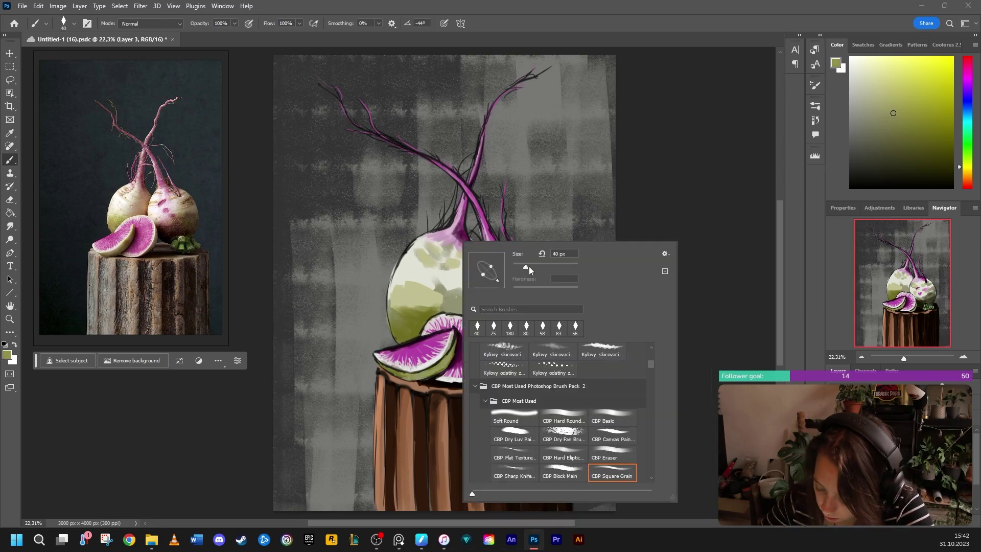
left_click_drag(523, 271, 532, 271)
key("Return")
mouse_move(417, 249)
left_mouse_down()
mouse_move(454, 266)
mouse_move(462, 260)
left_mouse_up()
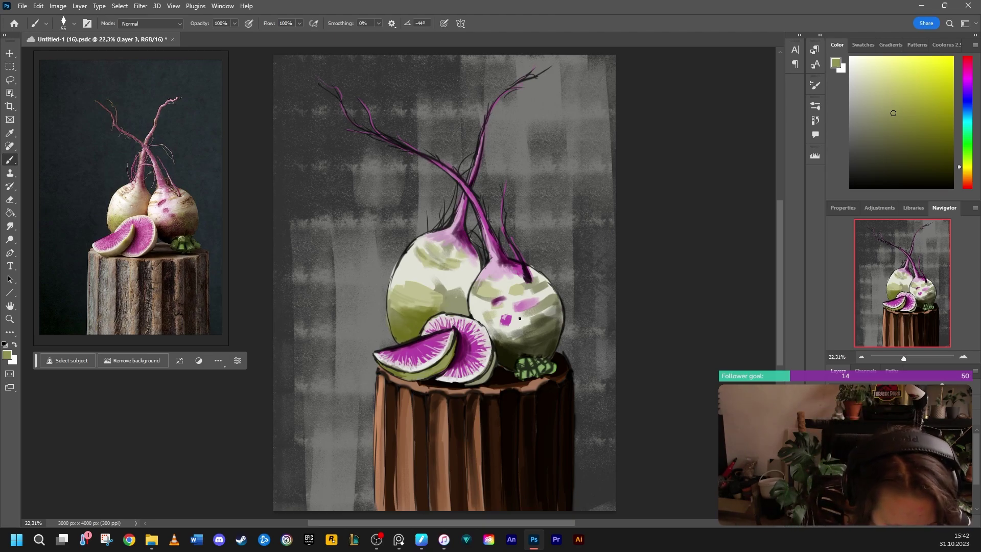
left_click_drag(481, 294, 507, 290)
left_click_drag(524, 288, 516, 294)
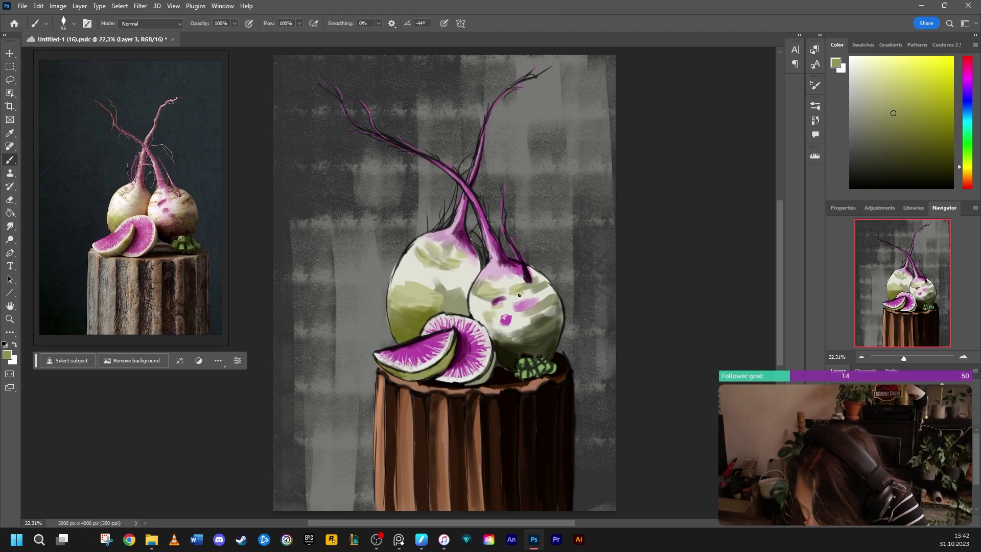
- Erase a spot of the Layer 1 outline above the round slice at 21 px, check the painting without the outlines, and reselect Layer 3
key("e")
left_click(879, 475)
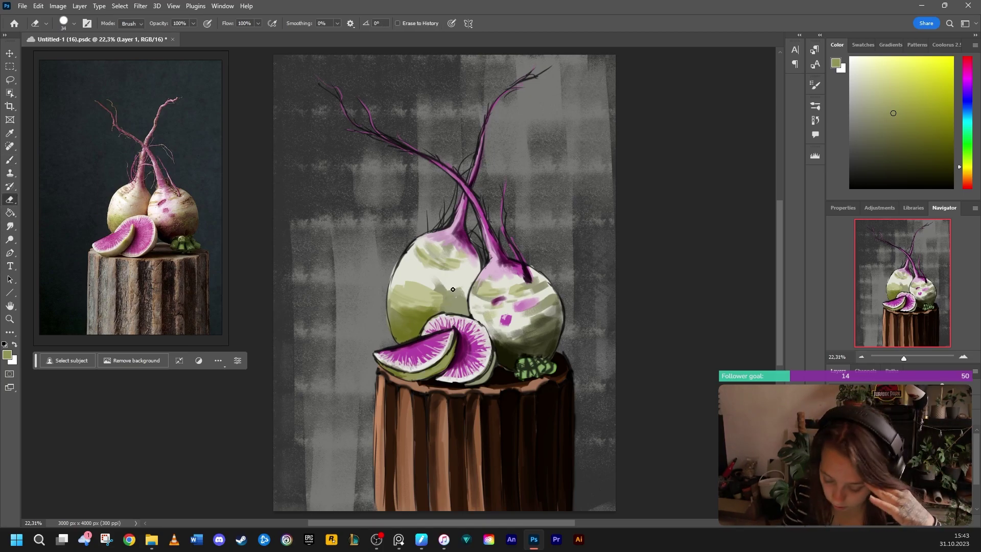
right_click(469, 315)
left_click(467, 315)
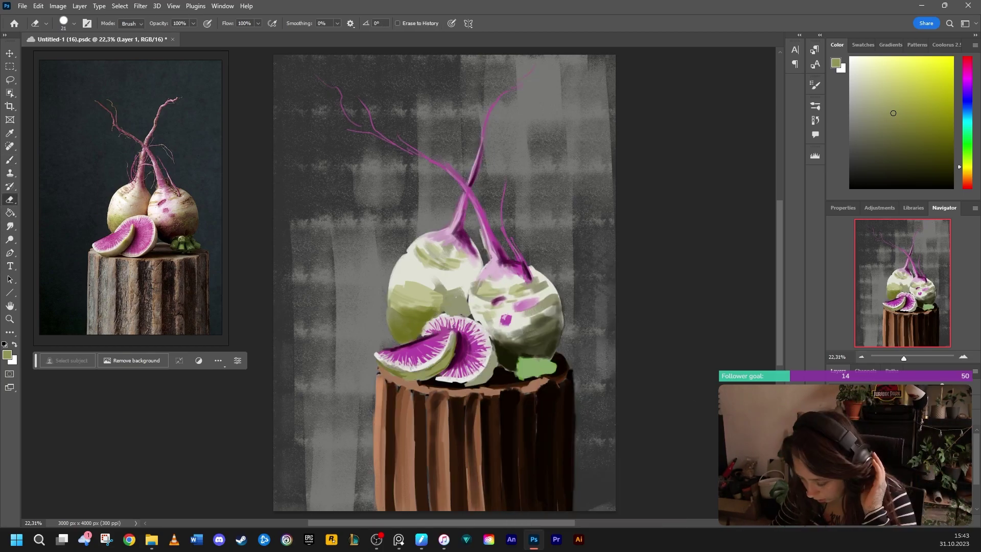
left_click(834, 460)
left_click(834, 460)
left_click(879, 460)
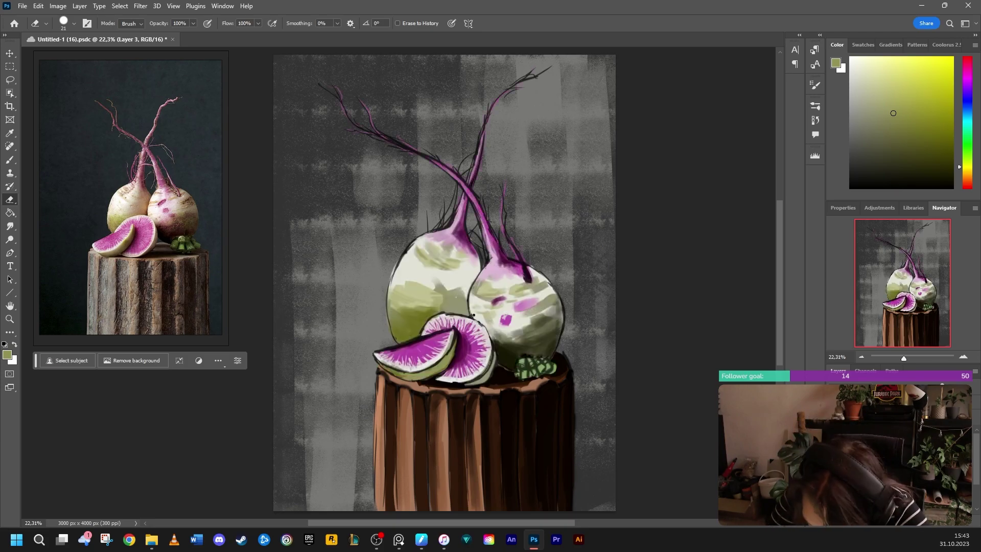
- Sample light pink from the right radish's top, paint highlights on the necks and along the long left root, and save the document
key("b")
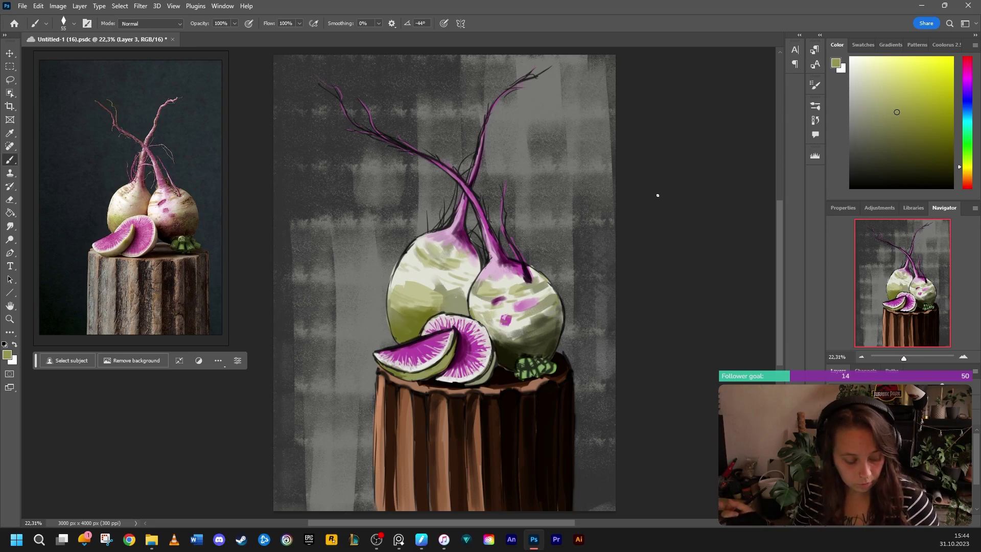
left_click(496, 269, "alt")
left_click_drag(488, 266, 474, 195)
left_click_drag(458, 241, 463, 221)
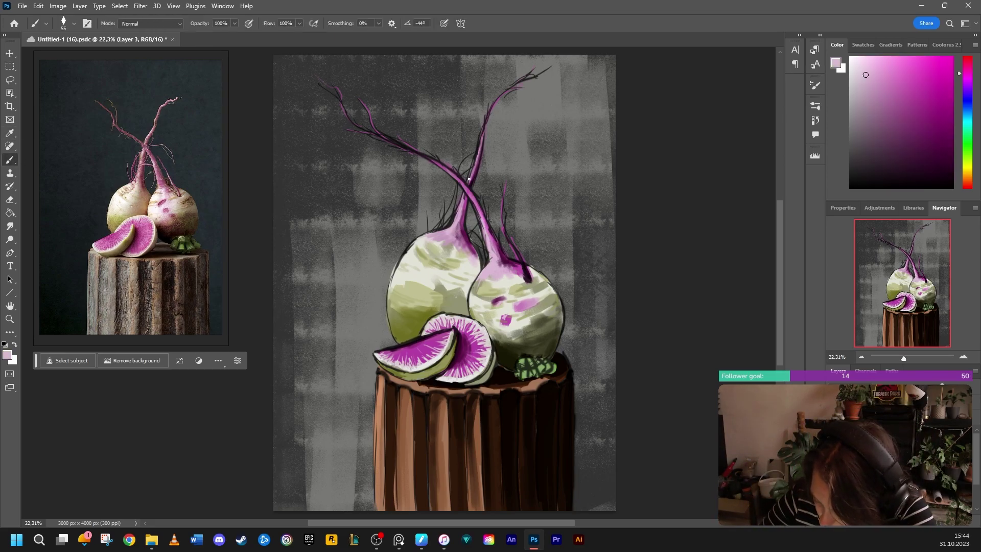
left_click_drag(377, 132, 446, 170)
left_click_drag(383, 136, 322, 85)
left_click_drag(323, 88, 354, 122)
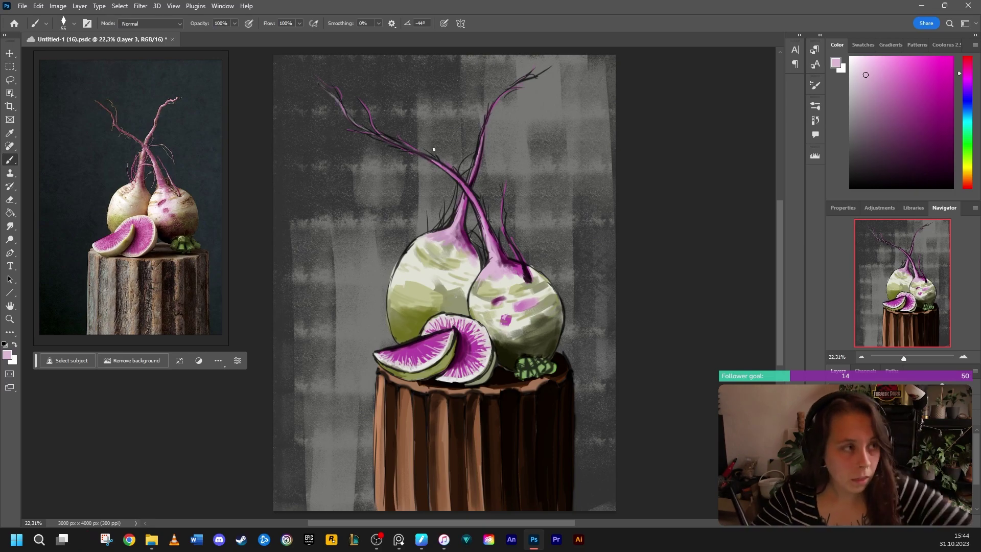
key("ctrl+s")
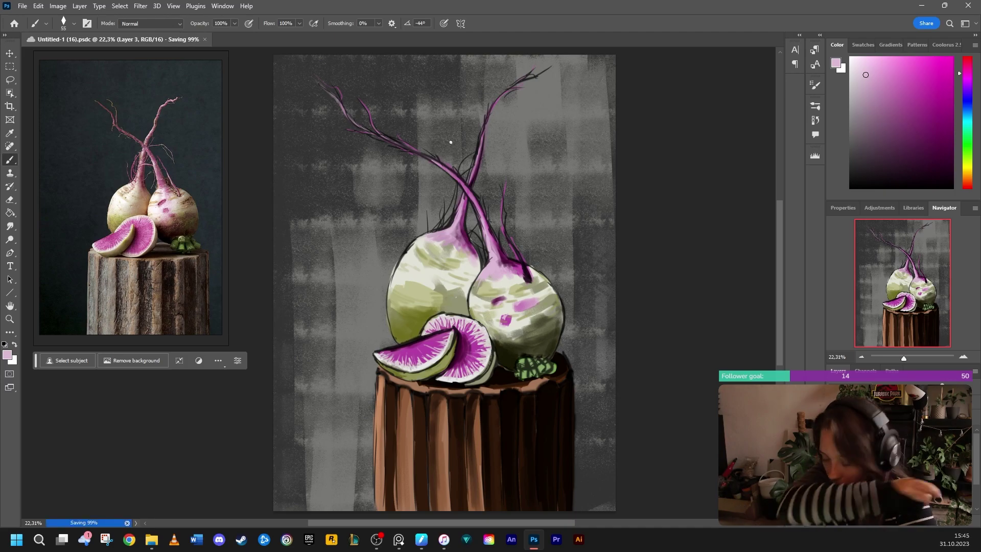
- Paint light pink streaks across the wedge's flesh, reducing the brush to 36 px for the finer ones
left_click_drag(379, 355, 398, 351)
left_click_drag(397, 362, 411, 353)
left_click_drag(409, 365, 415, 354)
right_click(438, 352)
left_click_drag(512, 293, 507, 294)
left_click(397, 355, "alt")
left_click_drag(390, 359, 403, 352)
mouse_move(406, 365)
left_mouse_down()
mouse_move(413, 354)
mouse_move(446, 378)
mouse_move(464, 368)
mouse_move(457, 376)
mouse_move(420, 352)
left_mouse_up()
- Sample dark purple from the round slice and paint streaks over the wedge's flesh
left_click(455, 361, "alt")
left_click(455, 363, "alt")
left_click(461, 357, "alt")
left_click_drag(407, 367, 433, 352)
mouse_move(428, 359)
left_mouse_down()
mouse_move(438, 349)
mouse_move(410, 355)
left_mouse_up()
- Pick a vivid magenta and add strokes to the wedge, the round slice's upper part and the right radish's top
left_click(925, 84)
left_click_drag(392, 361, 404, 351)
mouse_move(479, 328)
left_mouse_down()
mouse_move(469, 337)
mouse_move(457, 329)
left_mouse_up()
left_click_drag(443, 320, 473, 342)
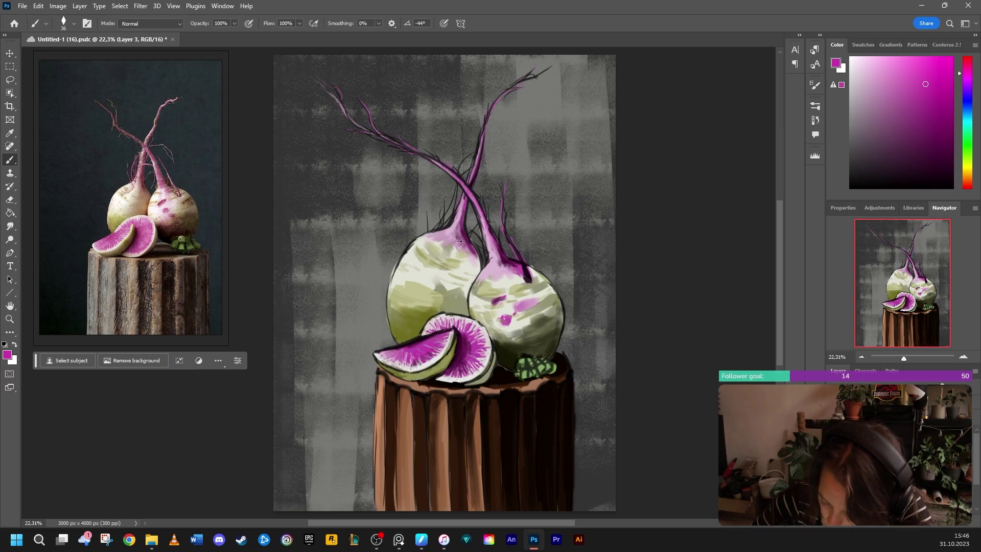
left_click_drag(502, 262, 514, 272)
- Set the brush to 59 px, pick a muted olive, and shade the left radish's edge where it meets the right one
left_click(862, 45)
left_click(837, 45)
left_click_drag(887, 91, 869, 66)
key("bracketleft")
key("bracketleft")
key("bracketleft")
right_click(479, 266)
left_click_drag(537, 292, 541, 293)
left_click(477, 254)
left_click(899, 110)
mouse_move(476, 255)
left_mouse_down()
mouse_move(470, 286)
mouse_move(477, 282)
left_mouse_up()
- Pick a darker olive grey and shade the right radish's shoulder and outer side
left_click(880, 142)
left_click_drag(530, 264, 551, 292)
left_click_drag(542, 277, 558, 308)
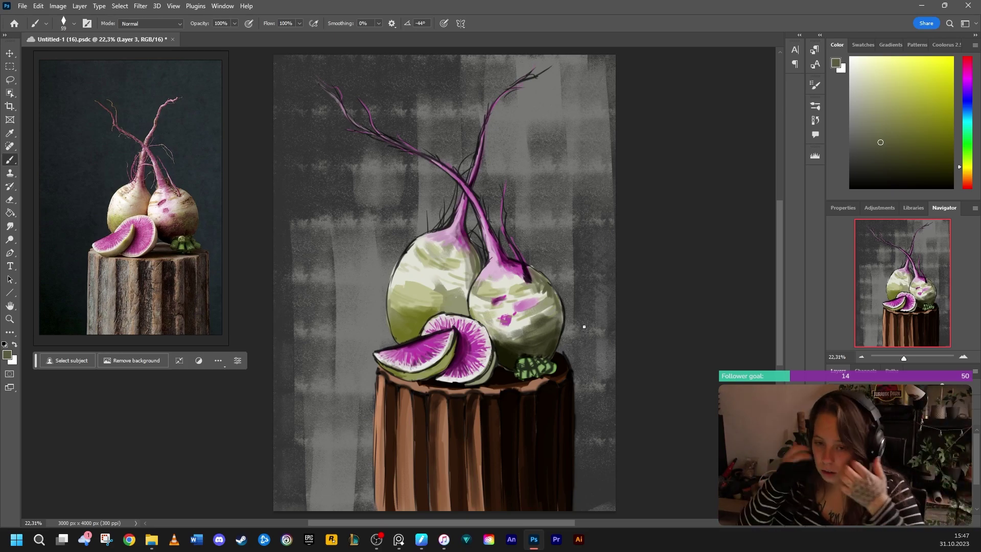
left_click_drag(527, 267, 536, 275)
mouse_move(511, 261)
left_mouse_down()
mouse_move(561, 320)
mouse_move(551, 316)
left_mouse_up()
left_click(552, 327, "alt")
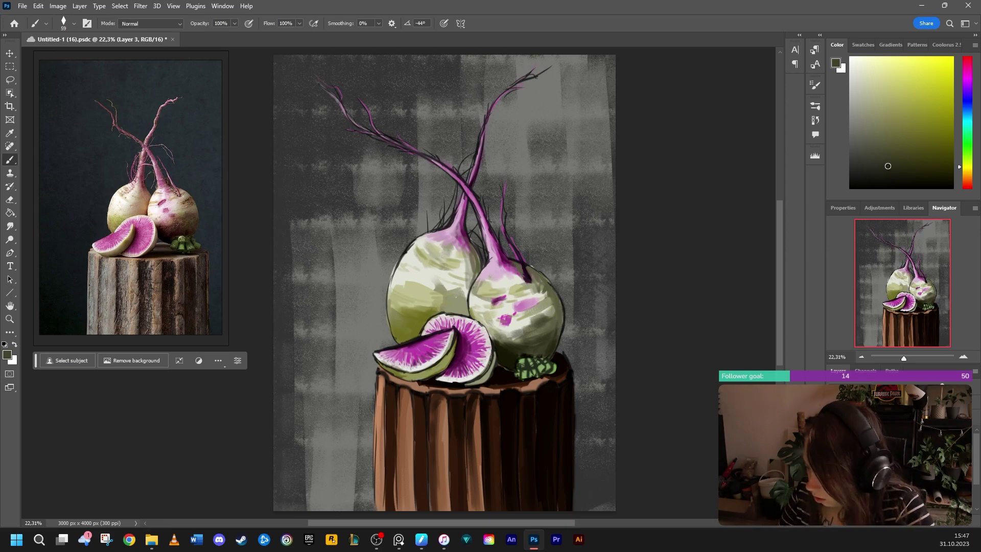
- Sample green from the small leafy top on the stump and paint its segments, finishing with a brighter green
left_click(539, 357, "alt")
left_click(532, 369, "alt")
mouse_move(527, 366)
left_mouse_down()
mouse_move(536, 375)
mouse_move(520, 375)
left_mouse_up()
mouse_move(530, 359)
left_mouse_down()
mouse_move(528, 377)
mouse_move(541, 375)
left_mouse_up()
mouse_move(545, 361)
left_mouse_down()
mouse_move(551, 372)
mouse_move(525, 376)
left_mouse_up()
left_click(904, 98)
left_click_drag(533, 361, 533, 377)
- Lower the opacity of the Layer 1 outlines
left_click(888, 470)
mouse_move(969, 397)
left_mouse_down()
mouse_move(922, 405)
mouse_move(950, 406)
left_mouse_up()
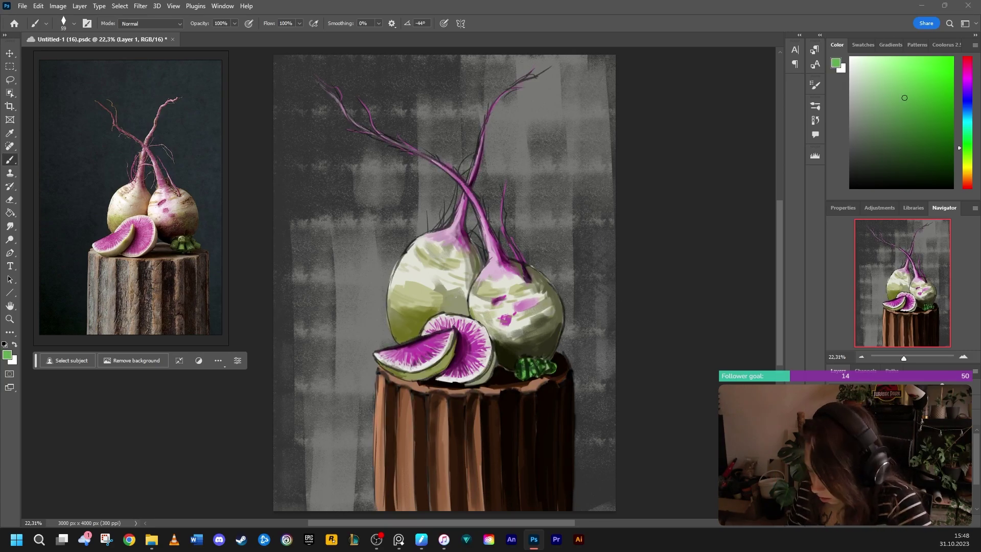
- Paint more green strokes over the small leafy top's segments, sampling its own colour, and pick a darker green
left_click_drag(523, 358, 521, 374)
left_click_drag(532, 359, 533, 368)
left_click_drag(540, 361, 532, 373)
left_click(533, 366, "alt")
mouse_move(527, 360)
left_mouse_down()
mouse_move(527, 379)
mouse_move(537, 375)
left_mouse_up()
left_click_drag(541, 361, 544, 371)
left_click(912, 128)
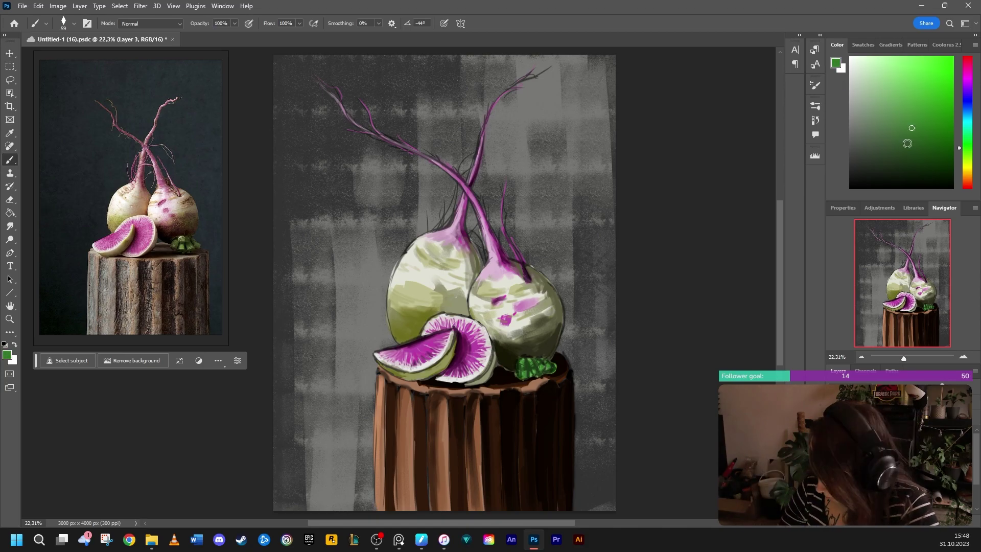
- Smudge the radish necks, pink spots and long roots on Layer 3 using the CBP Smudge Main brush at 32 px
right_click(452, 306)
left_click_drag(640, 391, 642, 397)
left_click(505, 449)
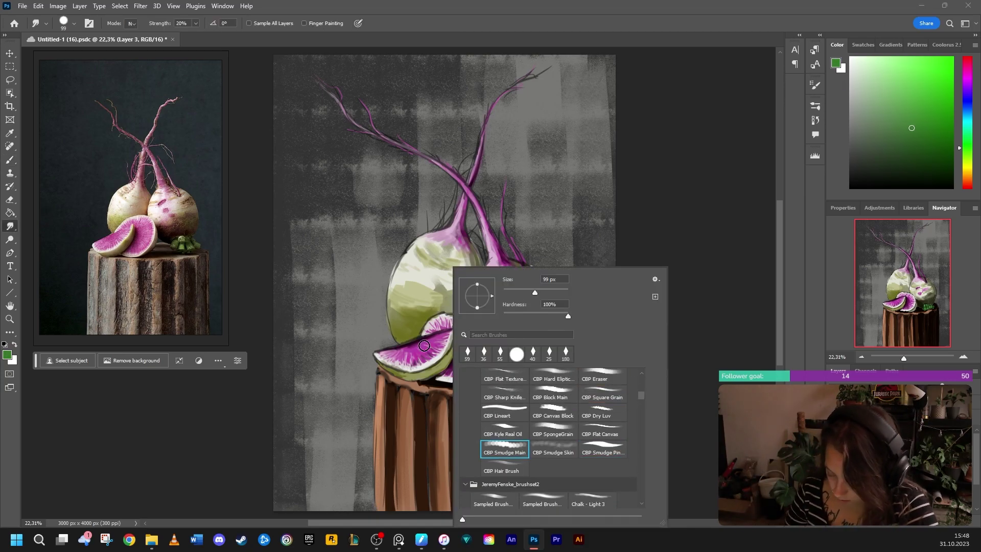
left_click(439, 211)
left_click_drag(461, 233, 481, 146)
left_click_drag(489, 251, 508, 264)
left_click_drag(491, 302, 507, 295)
left_click_drag(445, 167, 373, 127)
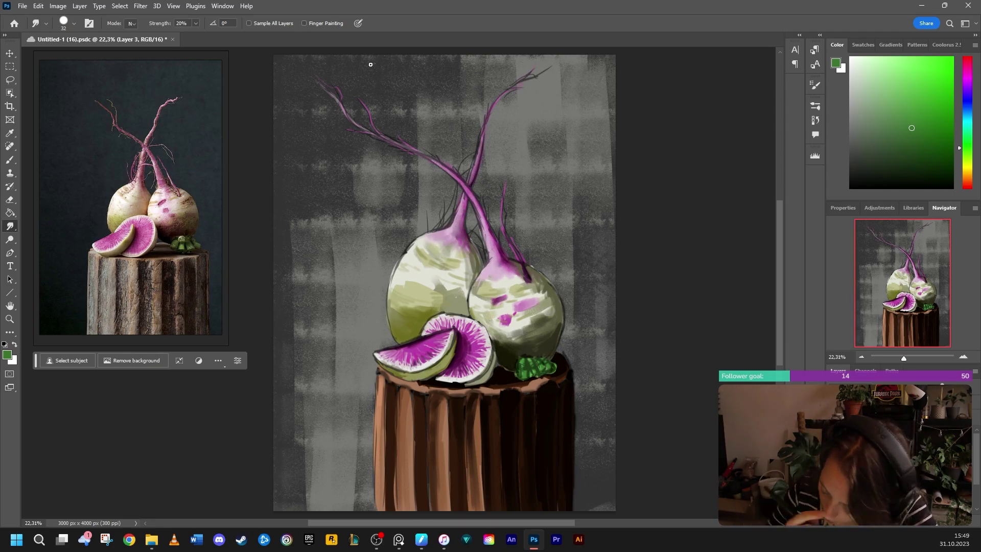
left_click_drag(503, 261, 497, 245)
- Enlarge the CBP Smudge Main brush to 70 px and blend the green and white tones on both radish bulbs
right_click(435, 465)
left_click(559, 285)
mouse_move(406, 280)
left_mouse_down()
mouse_move(423, 283)
mouse_move(440, 308)
mouse_move(412, 278)
mouse_move(443, 266)
mouse_move(465, 291)
mouse_move(485, 282)
mouse_move(490, 319)
mouse_move(517, 348)
mouse_move(547, 302)
mouse_move(553, 341)
left_mouse_up()
right_click(562, 300)
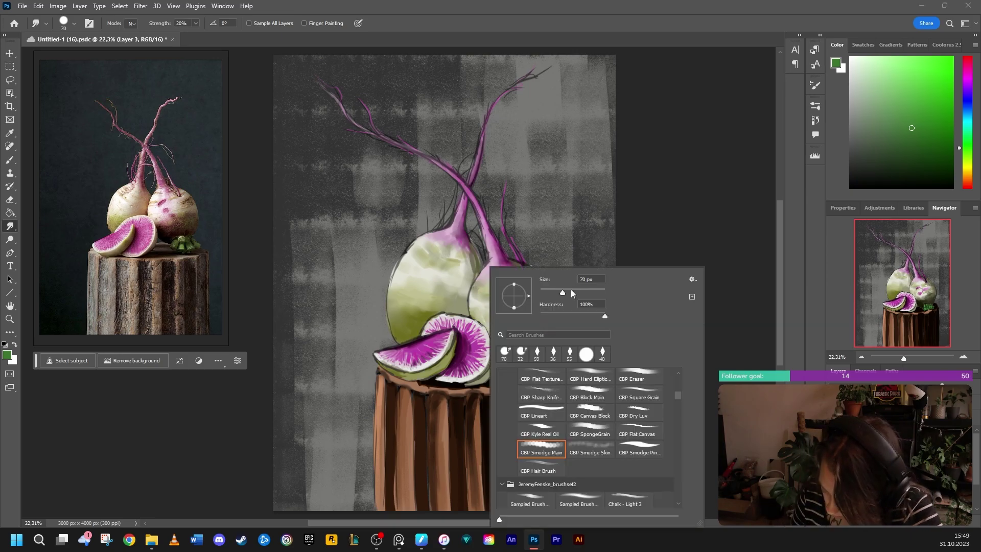
- Paint dark contact shadows under the round slice and around the leafy top, sampling dark tones from the nearby painting
key("b")
left_click(479, 379, "alt")
left_click_drag(465, 384, 455, 384)
left_click(460, 384, "alt")
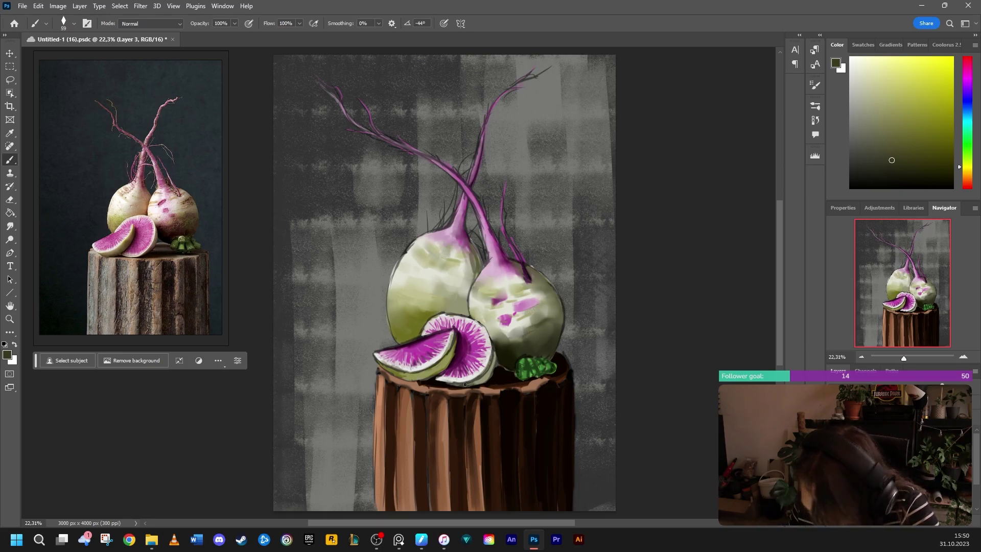
left_click(505, 366, "alt")
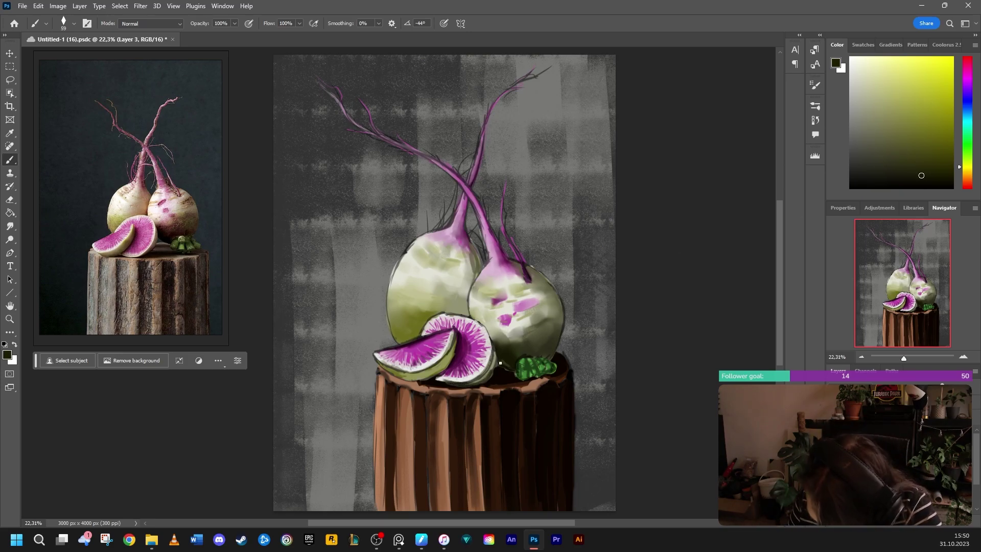
left_click_drag(534, 356, 521, 357)
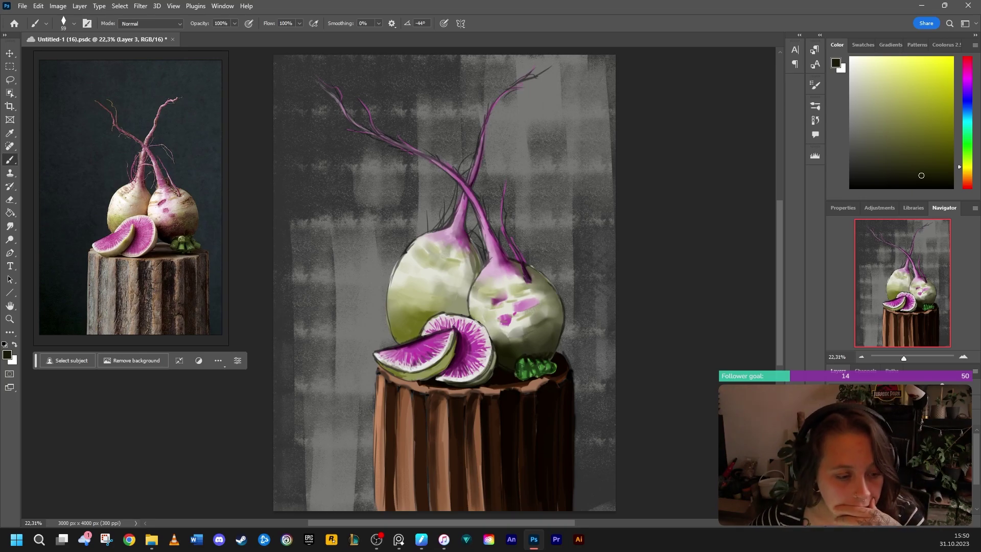
left_click(517, 353, "alt")
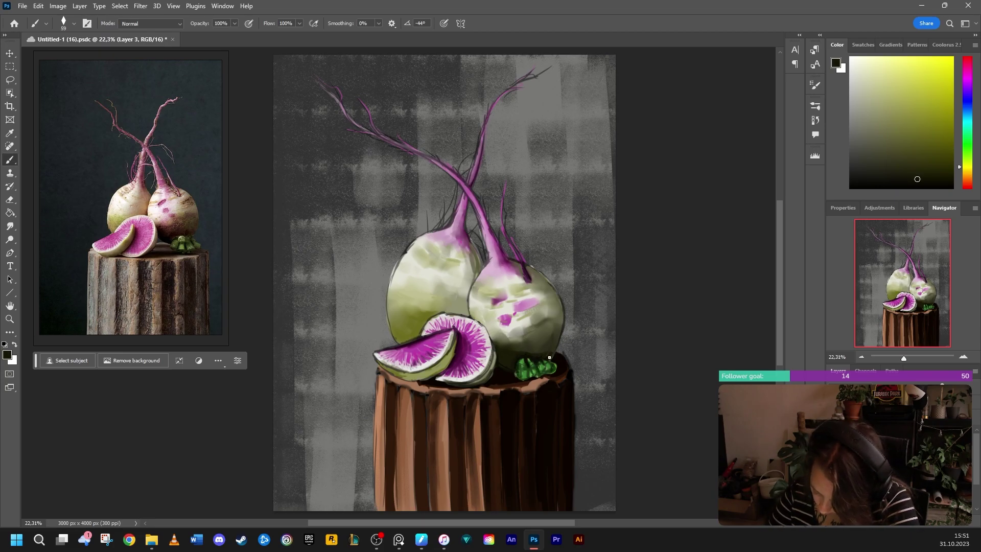
left_click_drag(546, 356, 554, 349)
- Sample dark olive, darken it, and paint short shading strokes down the shadow side of the front radish
left_click(466, 309, "alt")
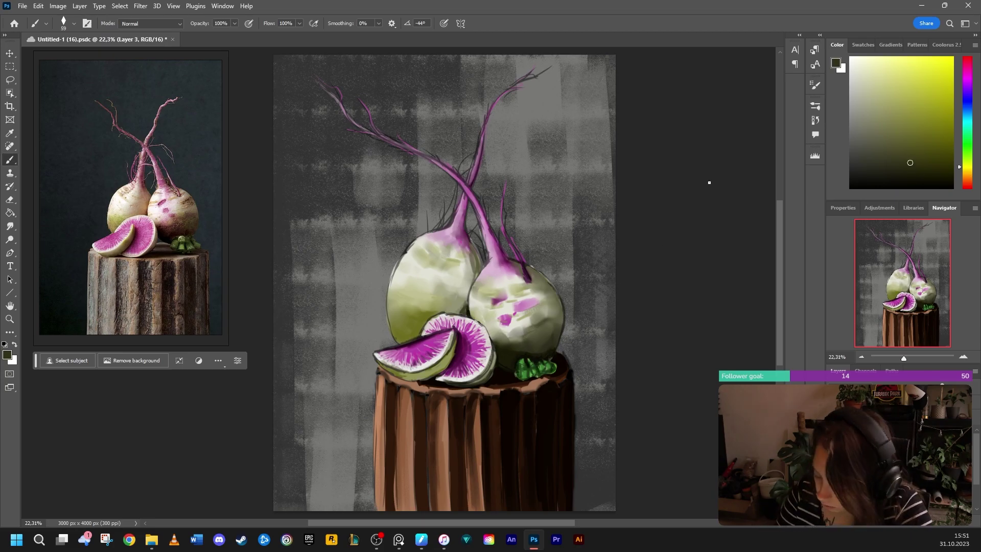
left_click_drag(528, 268, 560, 325)
left_click(924, 175)
mouse_move(548, 287)
left_mouse_down()
mouse_move(560, 331)
mouse_move(542, 348)
mouse_move(547, 303)
mouse_move(532, 310)
left_mouse_up()
left_click_drag(552, 294, 540, 286)
left_click(9, 227)
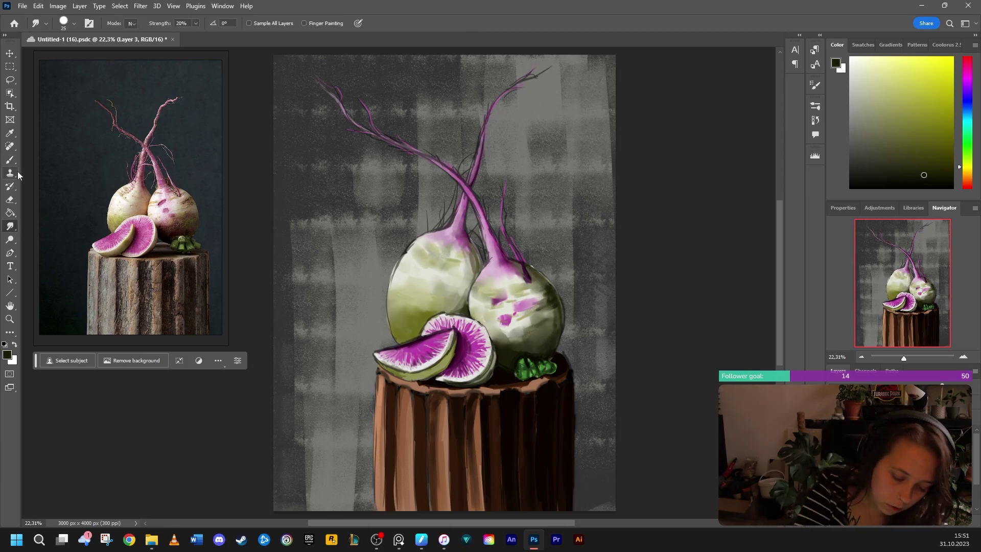
- Add short dark texture strokes to the front radish's lower shadow side and around the base of its neck
key("b")
left_click_drag(553, 314, 544, 322)
left_click_drag(548, 327, 536, 333)
left_click_drag(524, 337, 515, 341)
left_click_drag(516, 281, 501, 277)
mouse_move(504, 274)
left_mouse_down()
mouse_move(493, 276)
mouse_move(500, 279)
left_mouse_up()
left_click_drag(512, 270, 498, 270)
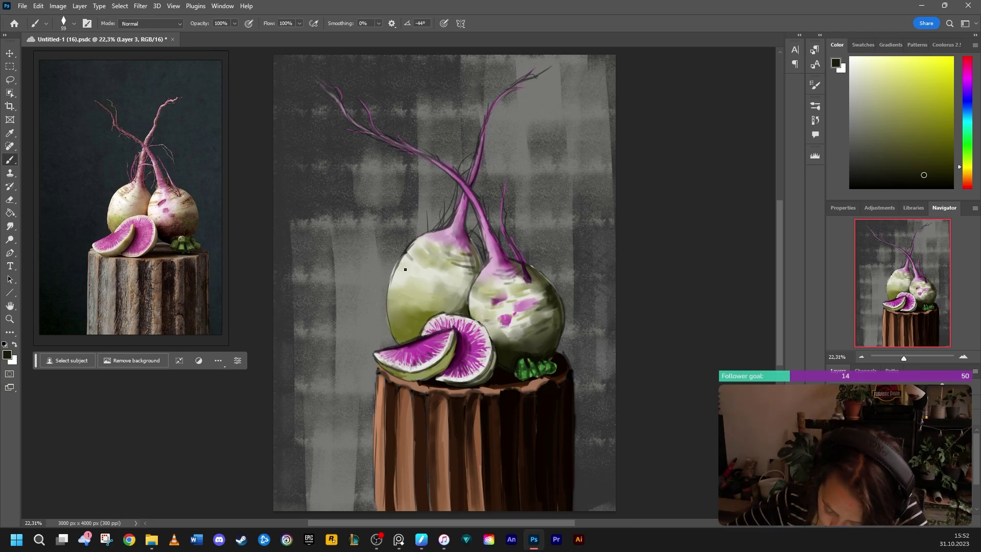
left_click(129, 539)
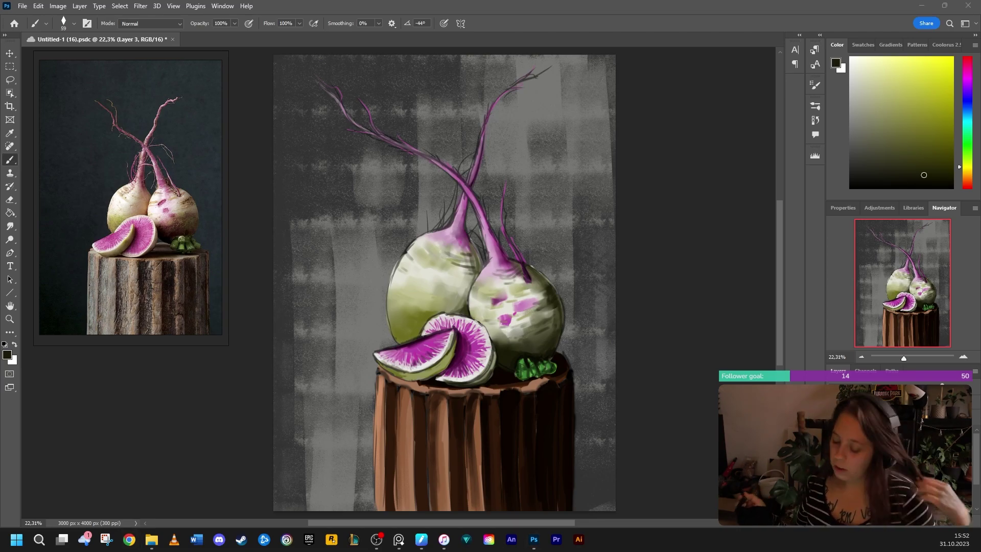
key("alt+Tab")
- Clean up the lower edge of the leafy top with the Eraser, return to the brush, and save the document
key("e")
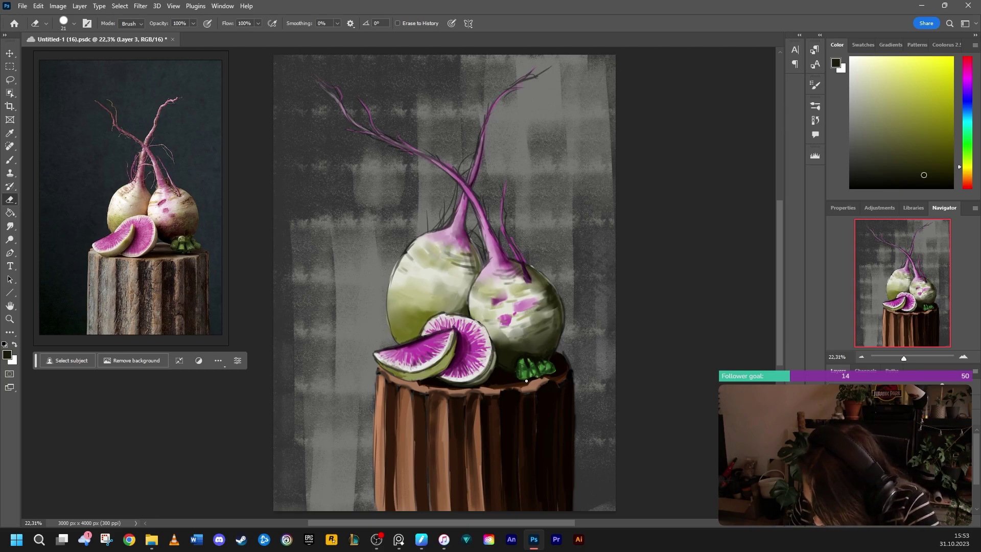
key("b")
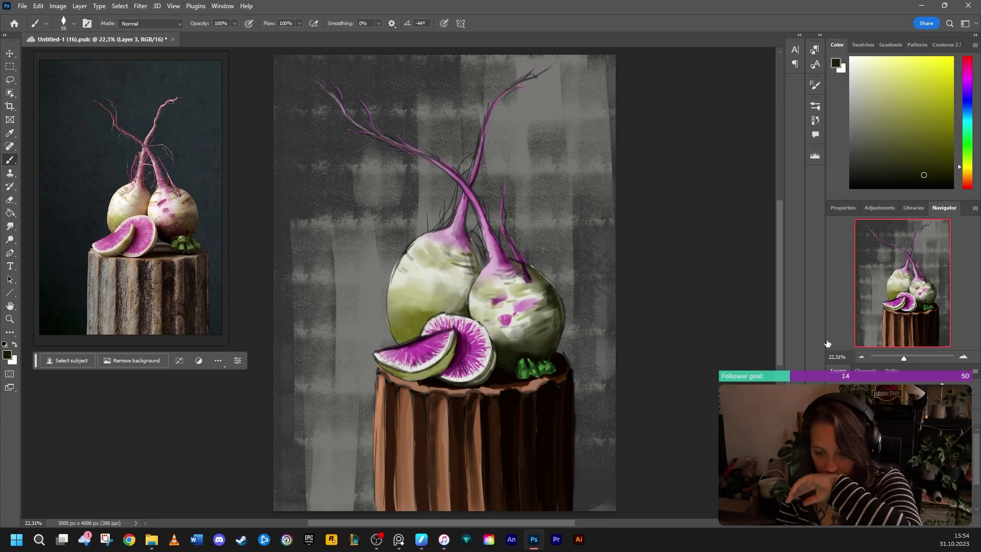
key("ctrl+s")
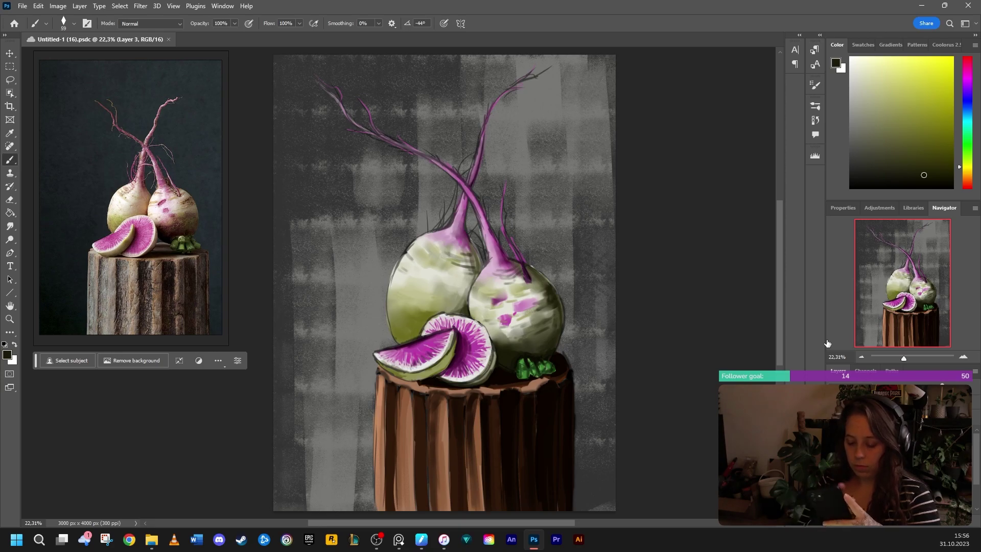
- Paint dark olive and lighter yellow-green strokes over the rear radish, from the edge behind the slices up across its body
left_click(923, 164)
mouse_move(403, 342)
left_mouse_down()
mouse_move(415, 337)
mouse_move(396, 333)
mouse_move(421, 325)
left_mouse_up()
mouse_move(451, 313)
left_mouse_down()
mouse_move(463, 307)
mouse_move(407, 324)
left_mouse_up()
left_click(884, 92)
mouse_move(408, 325)
left_mouse_down()
mouse_move(462, 296)
mouse_move(455, 274)
left_mouse_up()
left_click_drag(434, 307, 451, 303)
left_click_drag(416, 295, 435, 287)
left_click_drag(407, 278, 431, 265)
- Paint pale yellow-green strokes across the front radish and around its pink spots, varying the brightness of the tint
left_click(868, 72)
left_click_drag(486, 315, 496, 312)
mouse_move(476, 307)
left_mouse_down()
mouse_move(495, 312)
mouse_move(496, 301)
left_mouse_up()
left_click(871, 82)
left_click(868, 88)
mouse_move(471, 301)
left_mouse_down()
mouse_move(490, 313)
mouse_move(509, 286)
mouse_move(504, 305)
mouse_move(496, 296)
left_mouse_up()
left_click(866, 68)
left_click_drag(499, 299, 526, 293)
mouse_move(509, 302)
left_mouse_down()
mouse_move(522, 302)
mouse_move(515, 315)
left_mouse_up()
left_click_drag(515, 309, 542, 296)
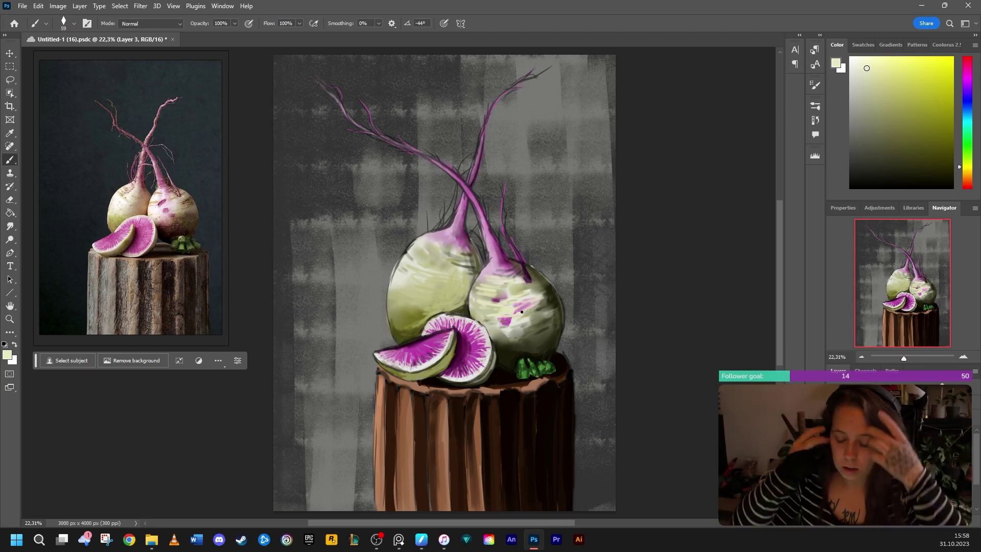
- Shift the paint hue towards orange, pick a light cream, and brush it across the upper front radish
left_click_drag(965, 167, 965, 174)
left_click(875, 73)
left_click_drag(541, 293, 502, 281)
- Pick a warm off-white, enlarge the brush to 139 px, and paint broad highlights over the rear radish
left_click(856, 71)
left_click_drag(408, 280, 433, 262)
right_click(470, 254)
left_click_drag(540, 282, 558, 282)
mouse_move(402, 296)
left_mouse_down()
mouse_move(436, 286)
mouse_move(412, 288)
left_mouse_up()
left_click_drag(416, 254, 436, 260)
left_click_drag(395, 309, 416, 304)
mouse_move(442, 271)
left_mouse_down()
mouse_move(427, 301)
mouse_move(455, 258)
left_mouse_up()
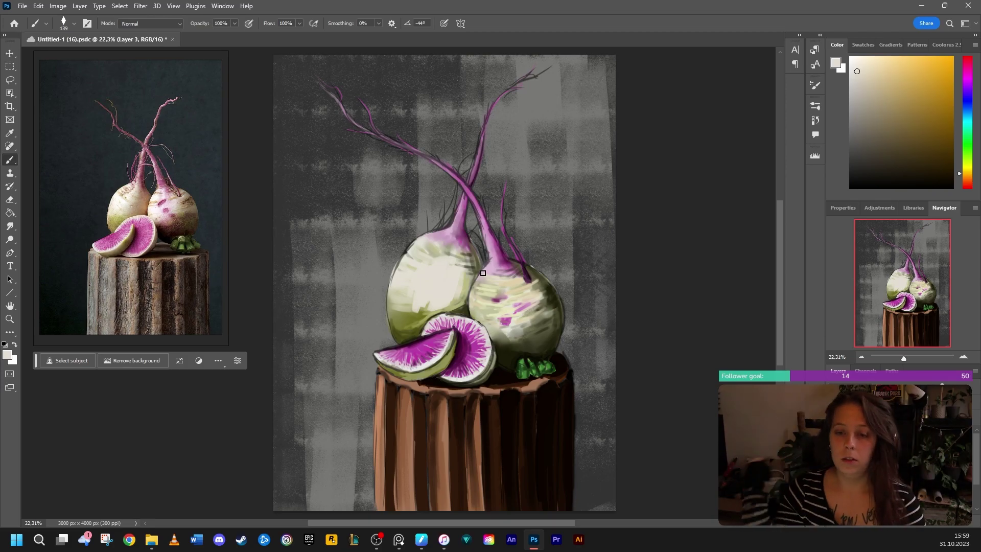
- Extend the off-white highlights over the front radish's body and neck base, and along the rear radish's edge and top
left_click_drag(494, 327, 480, 309)
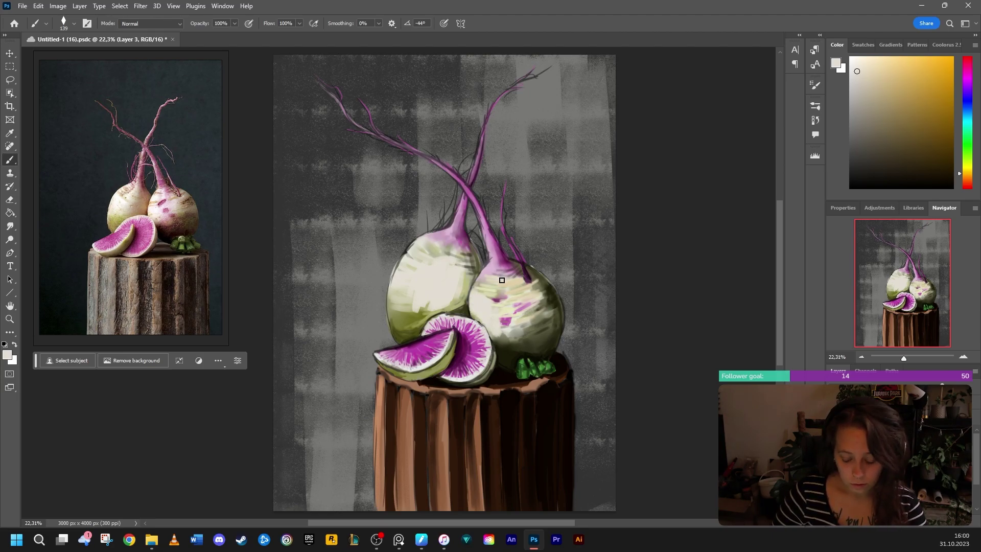
mouse_move(400, 273)
left_mouse_down()
mouse_move(415, 250)
mouse_move(391, 305)
left_mouse_up()
mouse_move(515, 291)
left_mouse_down()
mouse_move(503, 296)
mouse_move(516, 285)
left_mouse_up()
left_click_drag(520, 320, 532, 308)
left_click_drag(516, 292, 524, 279)
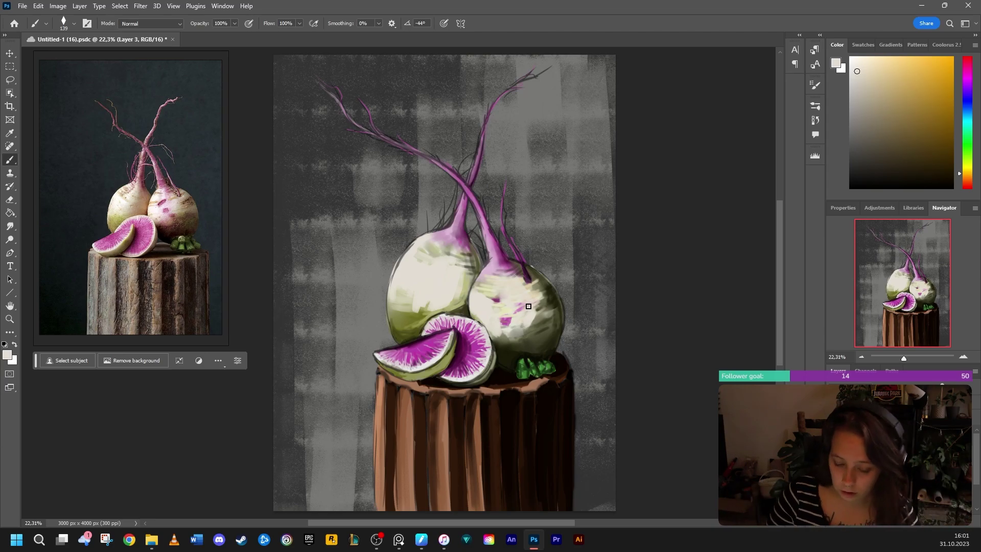
left_click_drag(493, 263, 498, 275)
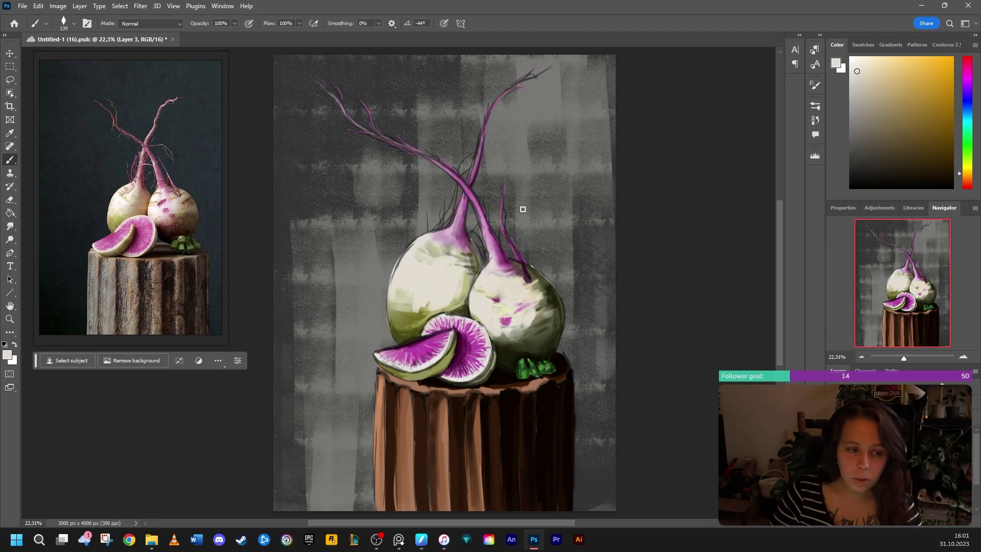
mouse_move(452, 233)
left_mouse_down()
mouse_move(457, 276)
mouse_move(462, 251)
mouse_move(459, 261)
mouse_move(473, 259)
mouse_move(455, 292)
left_mouse_up()
- Sample dark and olive greens from the front radish and paint shading over its lower body and the radishes' green areas
left_click(462, 252, "alt")
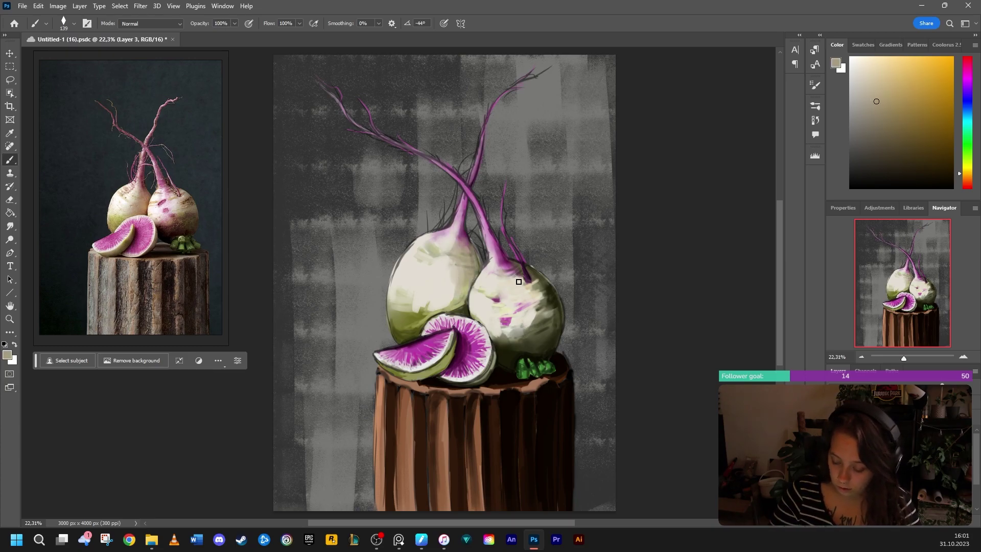
left_click(509, 341, "alt")
left_click(9, 133)
left_click(507, 353)
left_click(9, 159)
left_click_drag(496, 339, 528, 347)
mouse_move(476, 317)
left_mouse_down()
mouse_move(518, 335)
mouse_move(499, 348)
mouse_move(533, 347)
left_mouse_up()
left_click(507, 352, "alt")
left_click(503, 360, "alt")
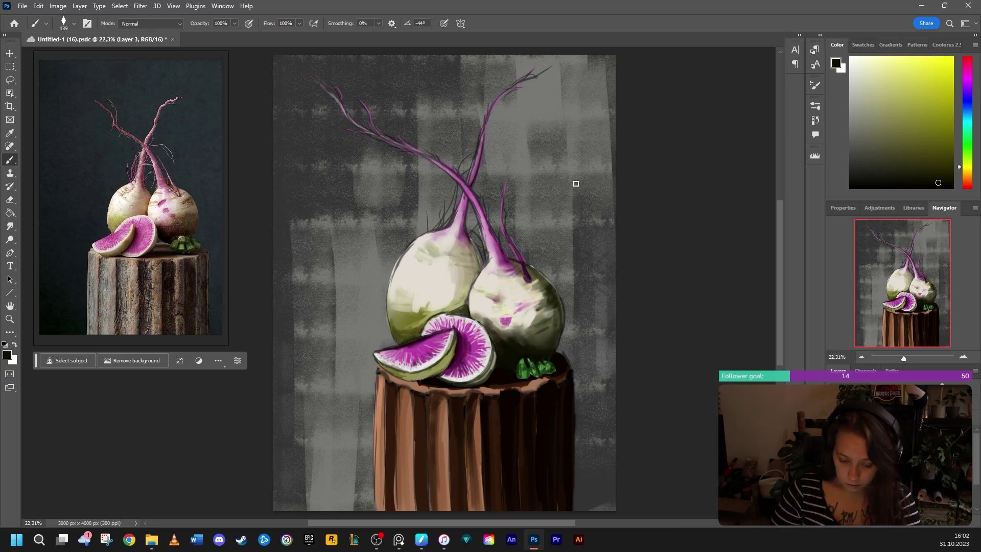
left_click(524, 272, "alt")
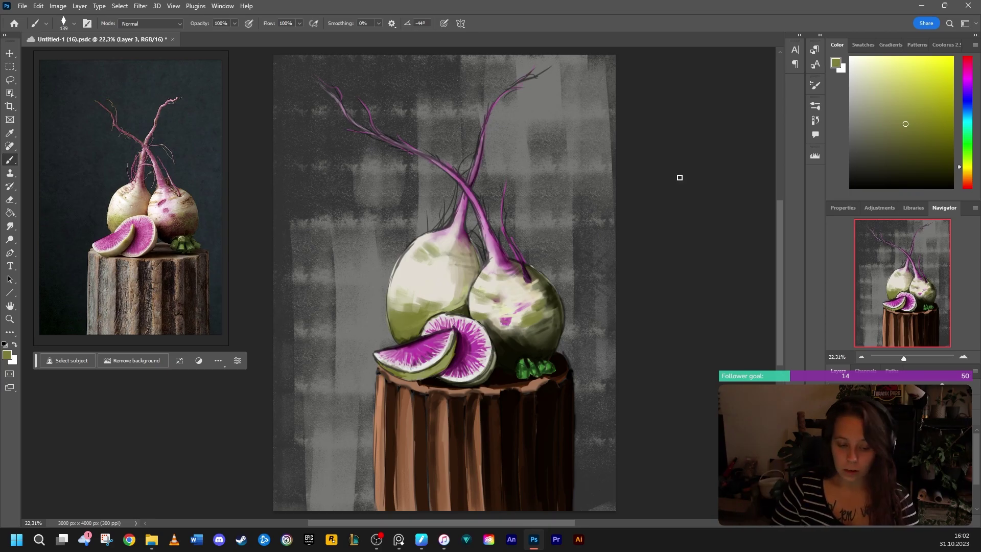
- Sample pink from the front radish's neck and, with a 23 px brush, paint fine root hairs and pink marks on the bulb
left_click(499, 247, "alt")
right_click(524, 230)
key("Escape")
left_click(502, 258, "alt")
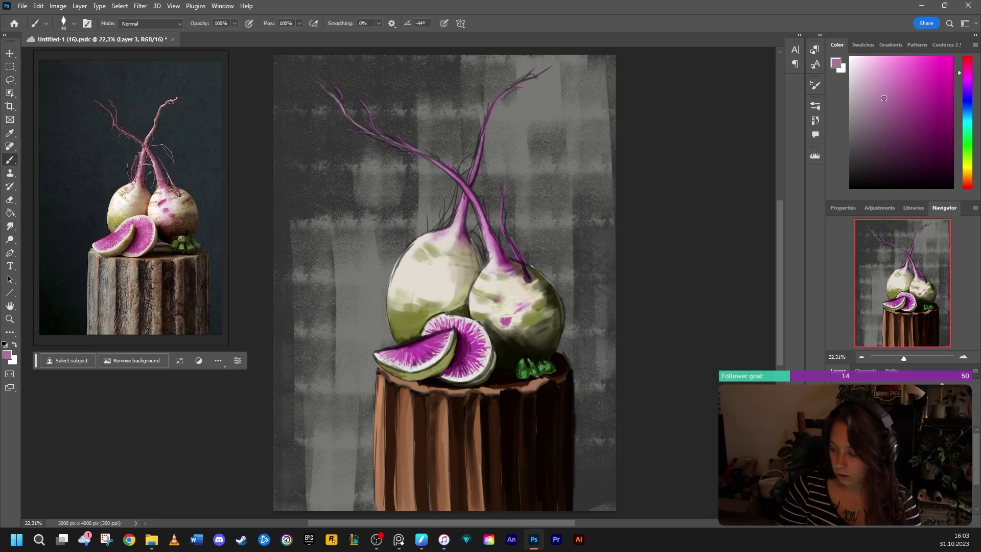
right_click(532, 191)
left_click_drag(593, 222, 585, 222)
left_click(470, 232)
left_click_drag(457, 183, 448, 231)
mouse_move(443, 197)
left_mouse_down()
mouse_move(442, 229)
mouse_move(456, 186)
mouse_move(503, 150)
mouse_move(471, 136)
left_mouse_up()
mouse_move(505, 238)
left_mouse_down()
mouse_move(510, 202)
mouse_move(493, 223)
left_mouse_up()
left_click_drag(488, 262, 472, 229)
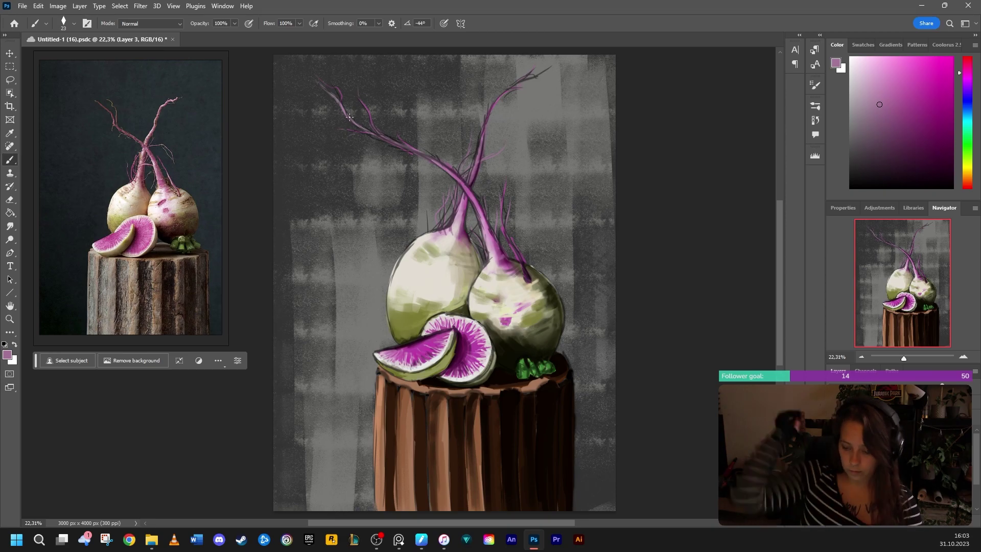
mouse_move(501, 322)
left_mouse_down()
mouse_move(491, 318)
mouse_move(505, 317)
left_mouse_up()
mouse_move(504, 292)
left_mouse_down()
mouse_move(497, 298)
mouse_move(523, 312)
left_mouse_up()
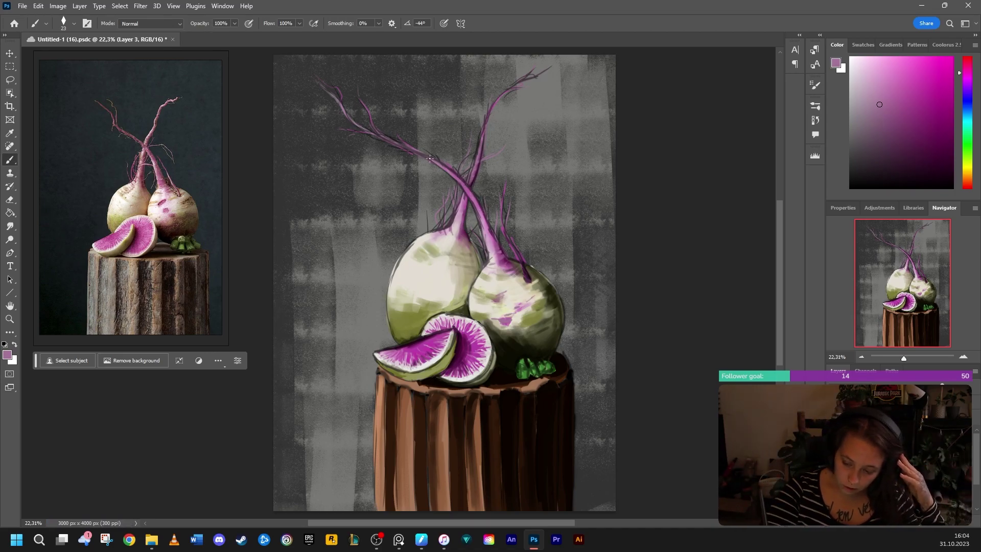
- Hide the black outline layer to check the painting without it, and show it again
left_click(834, 443)
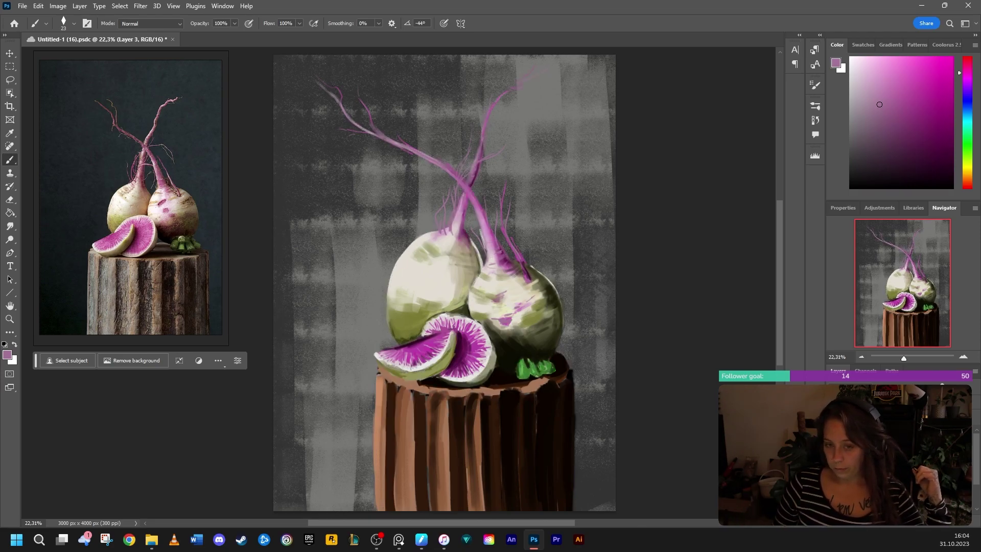
key("ctrl+comma")
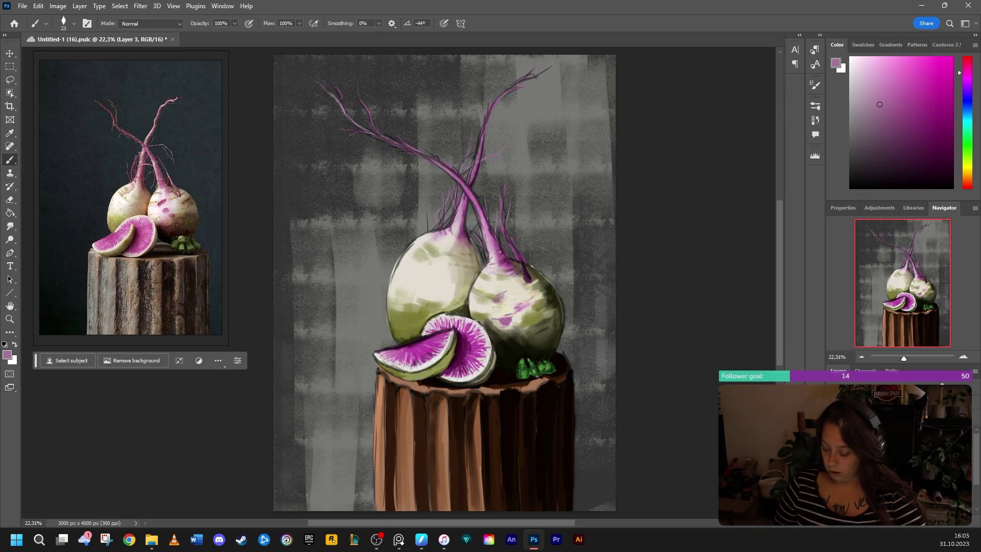
right_click(909, 482)
left_click(920, 359)
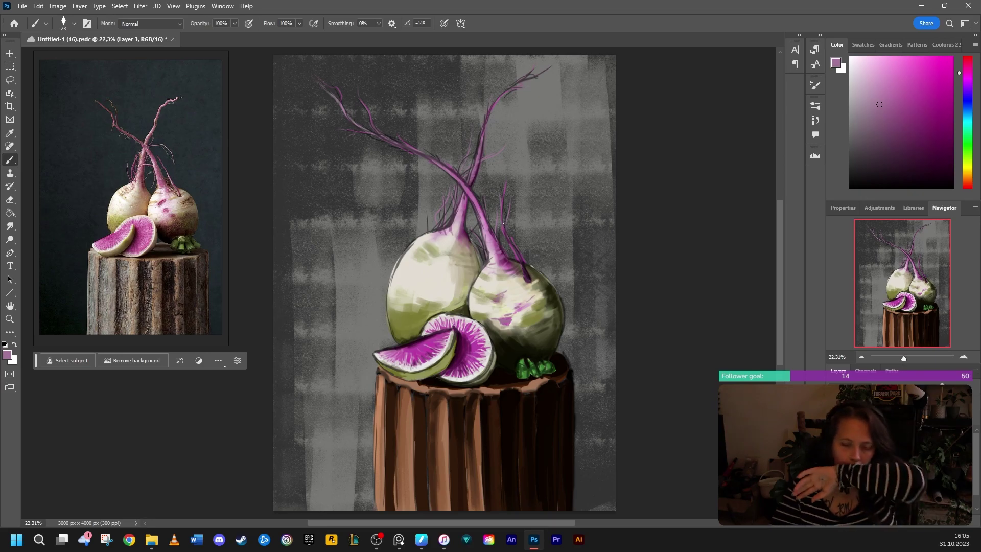
- Pick a pale pink and paint fine highlights along the roots and necks and on the cut radish slices
left_click(865, 69)
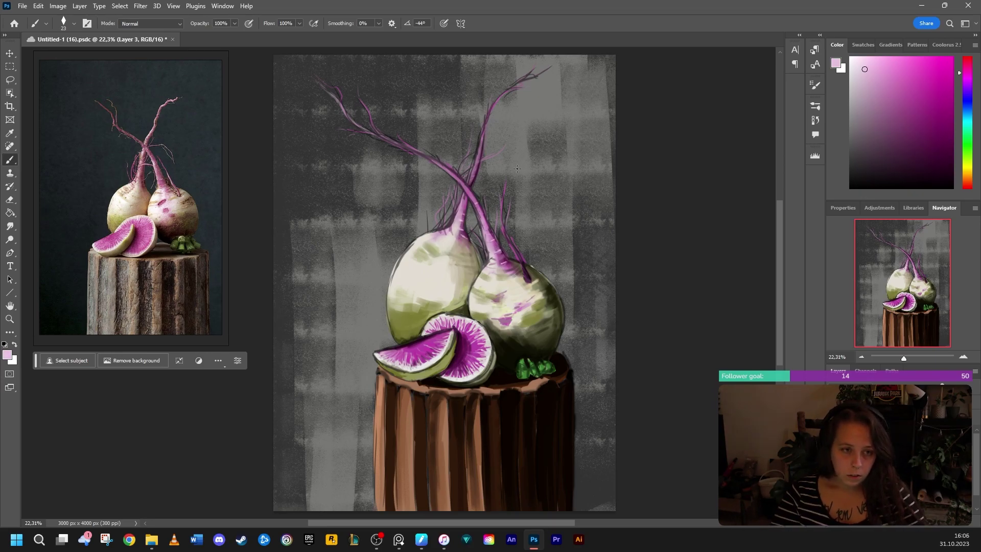
left_click_drag(527, 279, 508, 242)
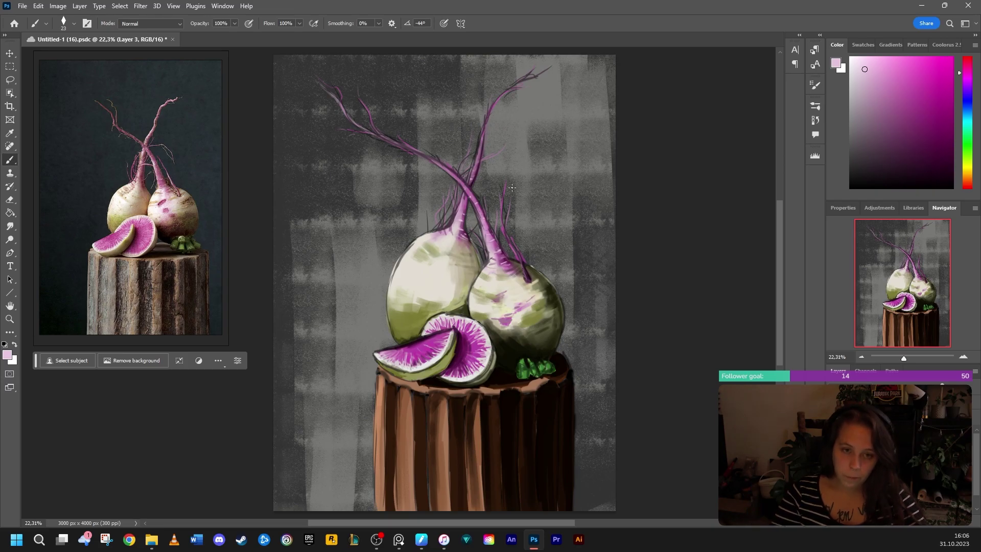
left_click_drag(456, 171, 450, 177)
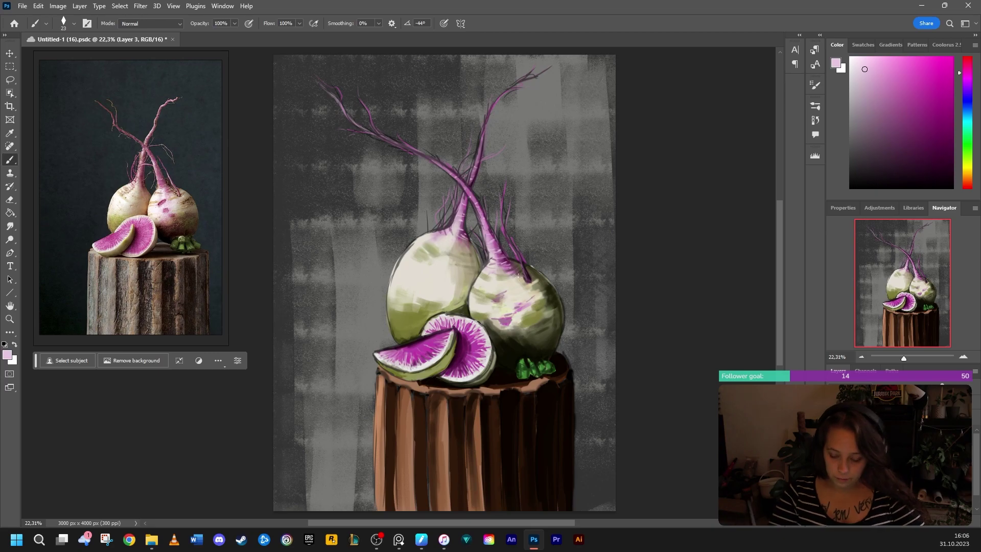
left_click_drag(384, 355, 399, 352)
left_click_drag(400, 367, 410, 357)
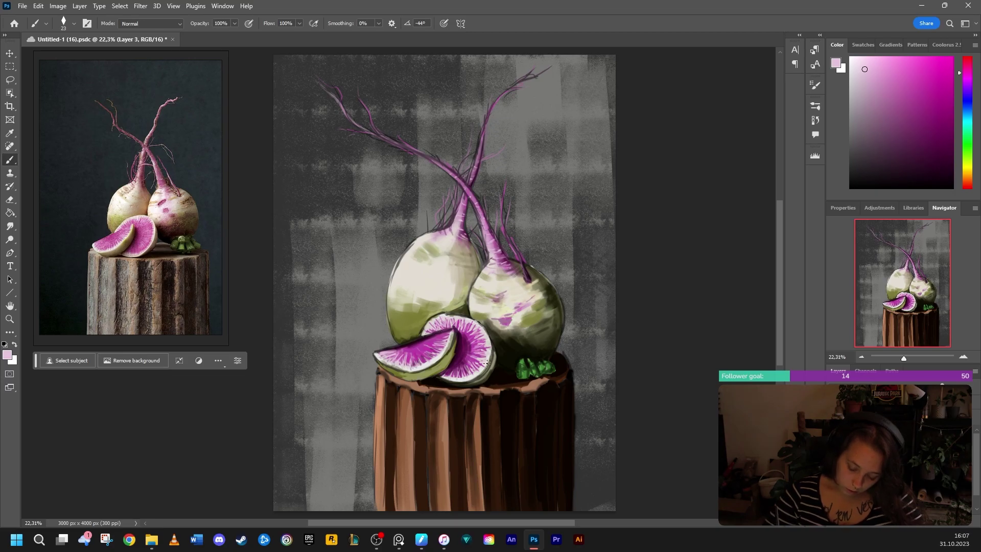
- Deepen the front radish's pink spots with dark purple and magenta strokes
left_click(931, 157)
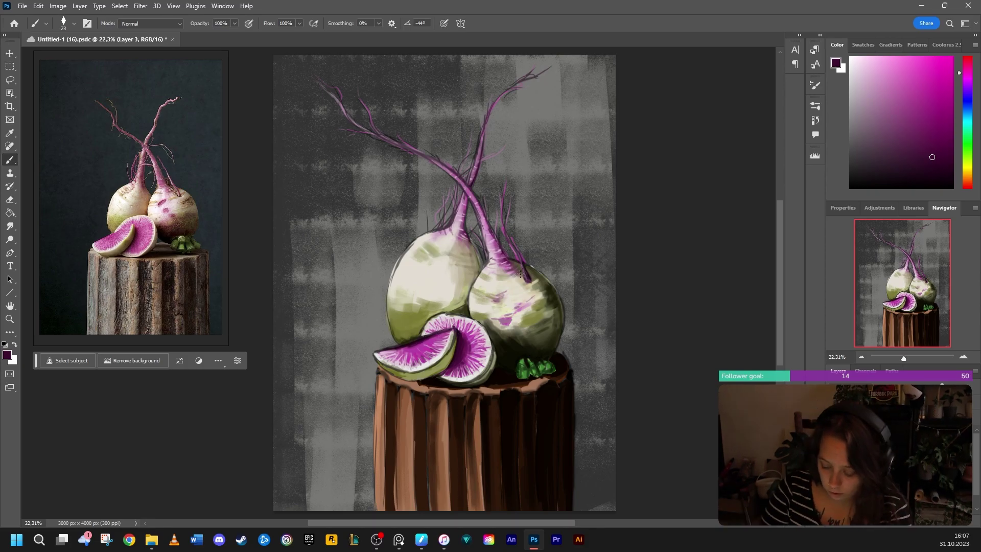
mouse_move(505, 291)
left_mouse_down()
mouse_move(491, 297)
mouse_move(505, 294)
mouse_move(502, 322)
left_mouse_up()
left_click(914, 107)
left_click_drag(529, 305, 519, 306)
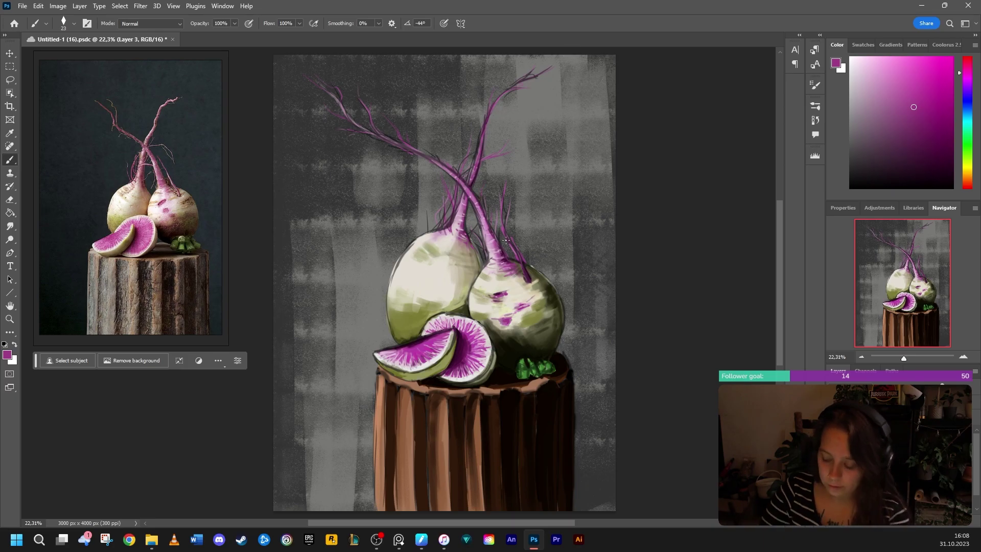
- Sample a dark olive and paint fine shadows around the thin root's base and between the two radishes
left_click(529, 278, "alt")
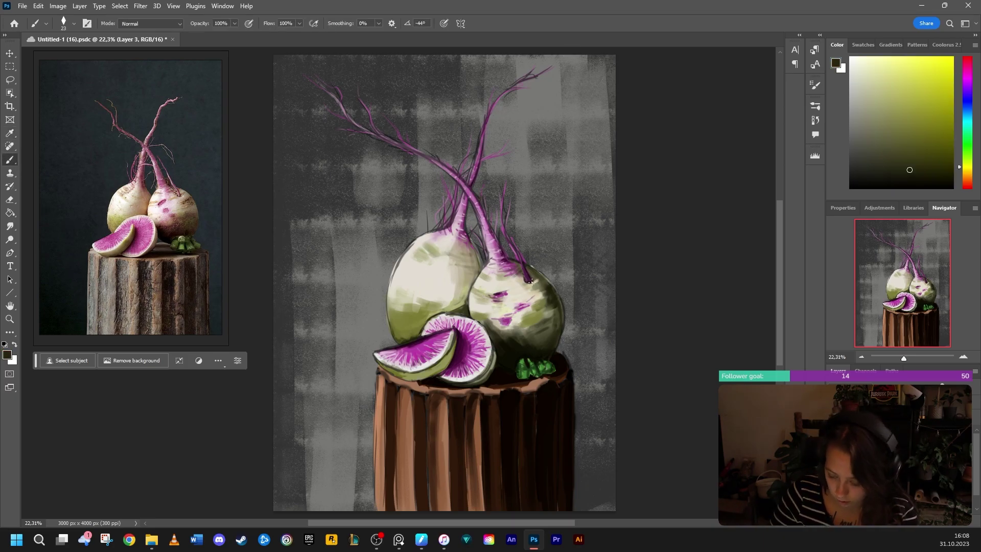
mouse_move(509, 258)
left_mouse_down()
mouse_move(536, 285)
mouse_move(523, 282)
left_mouse_up()
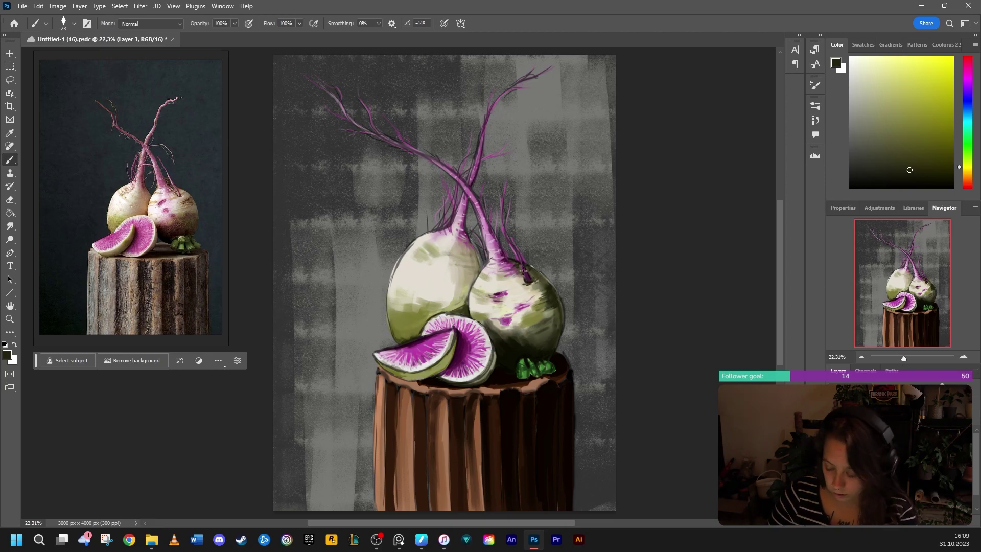
left_click_drag(469, 307, 457, 310)
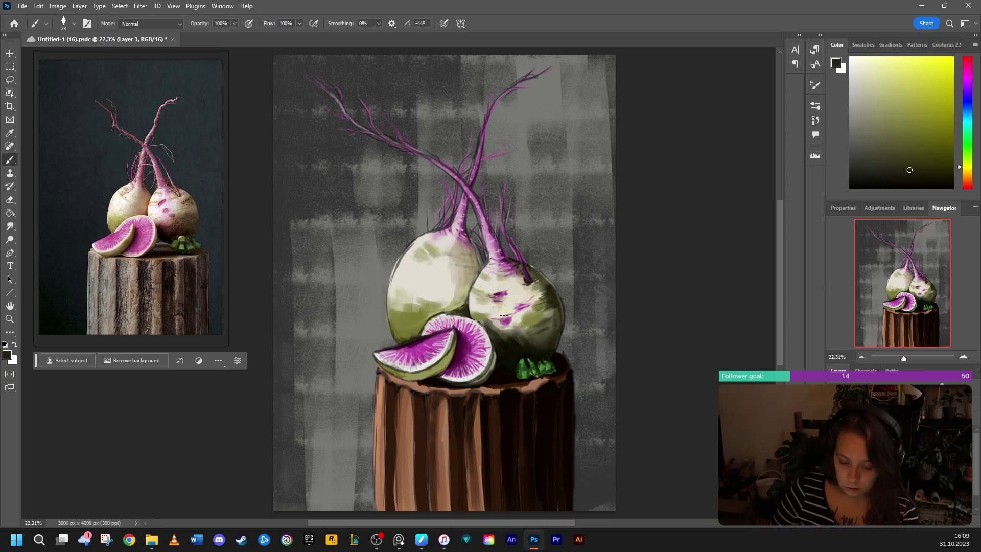
- Shade the green rims of both cut radish slices with dark olive strokes
mouse_move(435, 376)
left_mouse_down()
mouse_move(455, 344)
mouse_move(418, 380)
mouse_move(381, 365)
mouse_move(418, 379)
mouse_move(454, 347)
mouse_move(451, 356)
left_mouse_up()
key("e")
left_click(13, 160)
left_click(11, 132)
left_click(427, 372)
left_click(11, 160)
left_click(910, 147)
left_click(923, 168)
mouse_move(468, 384)
left_mouse_down()
mouse_move(484, 377)
mouse_move(495, 348)
left_mouse_up()
mouse_move(495, 347)
left_mouse_down()
mouse_move(489, 369)
mouse_move(463, 383)
left_mouse_up()
mouse_move(493, 342)
left_mouse_down()
mouse_move(483, 377)
mouse_move(491, 369)
left_mouse_up()
- Paint olive streaks across the back radish's shaded lower part and along its edge beside the front radish
left_click(895, 153)
left_click(894, 121)
key("ctrl+z")
left_click_drag(390, 304, 404, 310)
left_click_drag(393, 299, 454, 307)
left_click_drag(465, 306, 441, 311)
left_click(919, 169)
mouse_move(464, 301)
left_mouse_down()
mouse_move(440, 309)
mouse_move(454, 302)
left_mouse_up()
left_click_drag(476, 267, 462, 269)
- Sample a light yellow-green and paint fine light streaks on the upper parts of both radishes
left_click(535, 346, "alt")
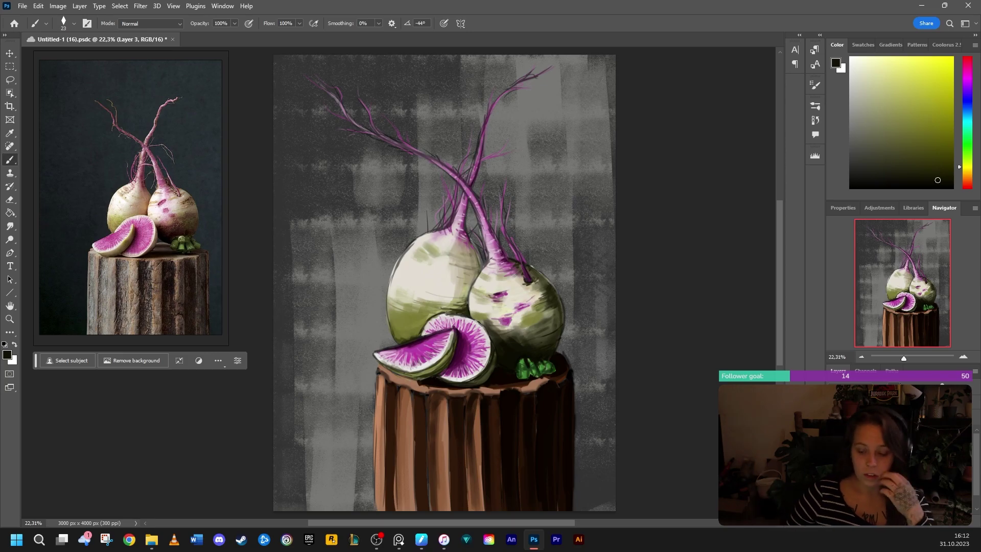
left_click(508, 272, "alt")
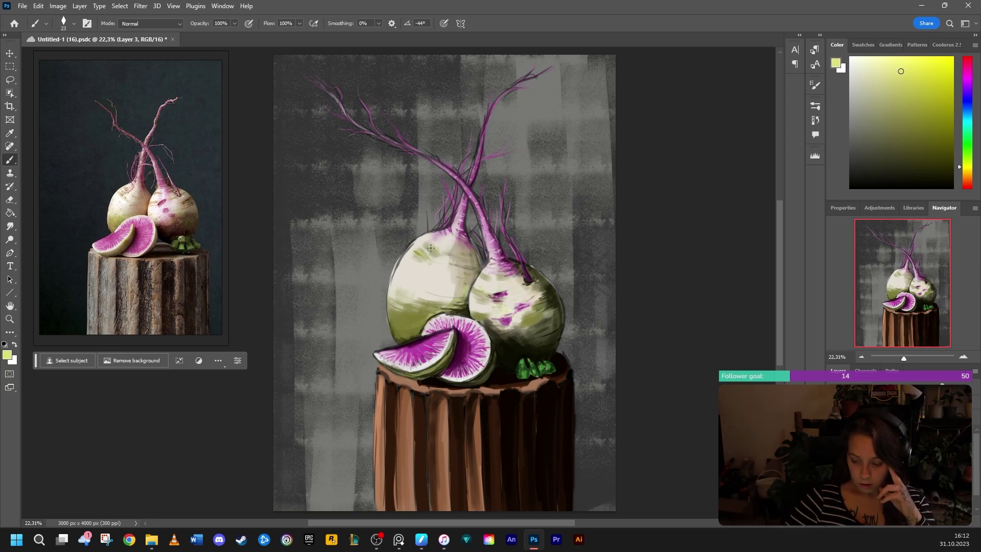
mouse_move(482, 272)
left_mouse_down()
mouse_move(501, 279)
mouse_move(523, 301)
mouse_move(494, 319)
left_mouse_up()
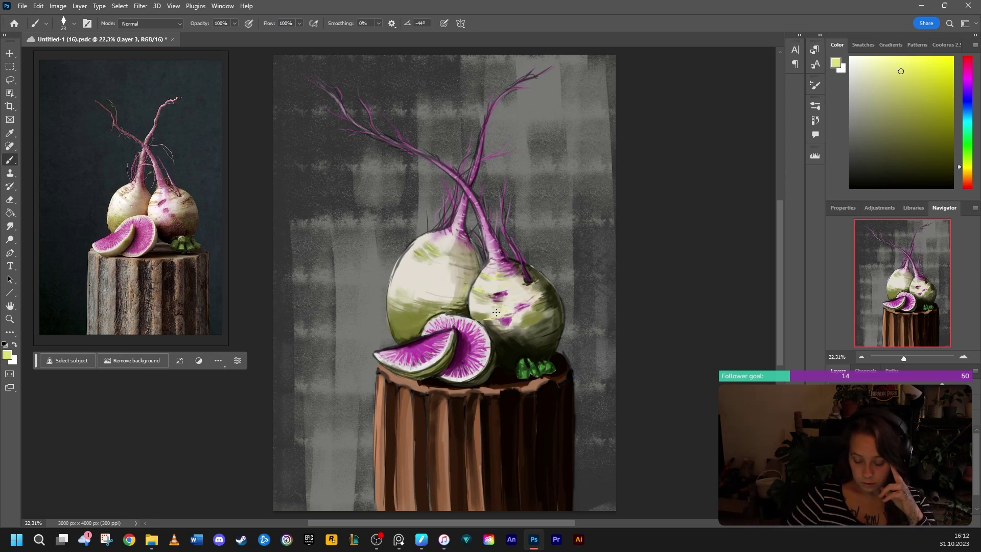
- Hide the black outline layer and paint dark olive shading between the radishes and along the front radish's outer edge
left_click(833, 450)
left_click(920, 165)
left_click_drag(472, 243, 483, 266)
left_click_drag(481, 247, 469, 270)
left_click_drag(476, 272, 470, 284)
mouse_move(524, 262)
left_mouse_down()
mouse_move(554, 287)
mouse_move(562, 310)
left_mouse_up()
- Erase stray paint around the radish necks and roots, and save the document
left_click(10, 199)
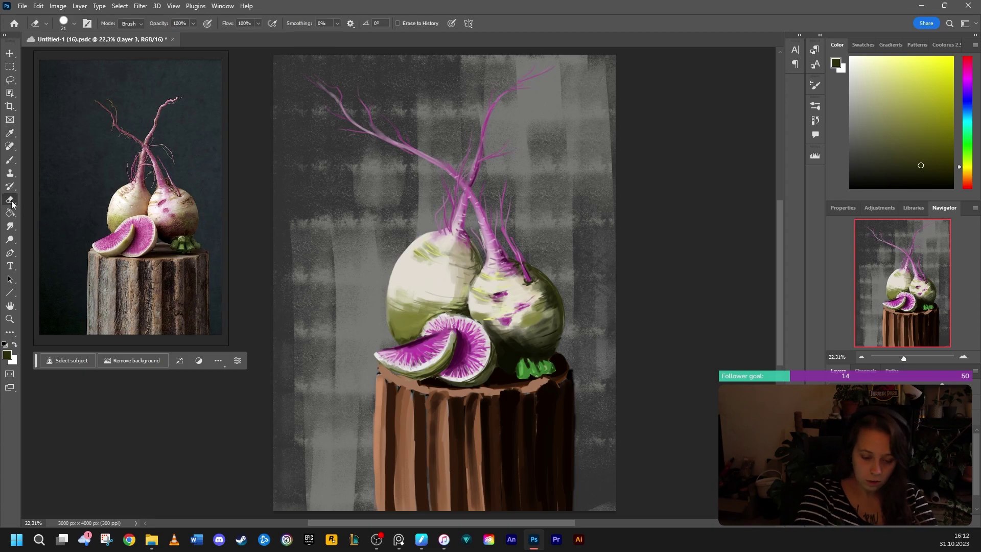
left_click_drag(480, 229, 484, 246)
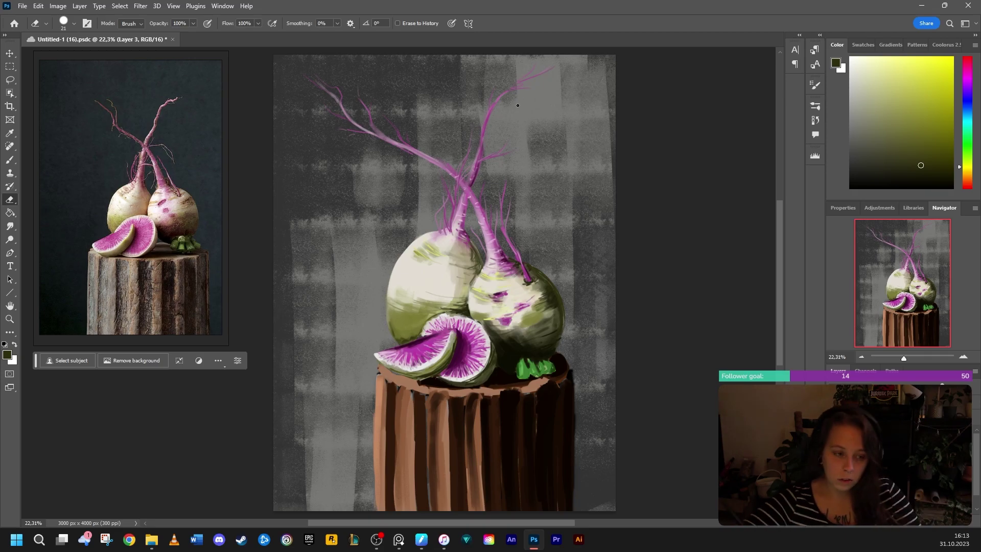
left_click_drag(415, 153, 439, 165)
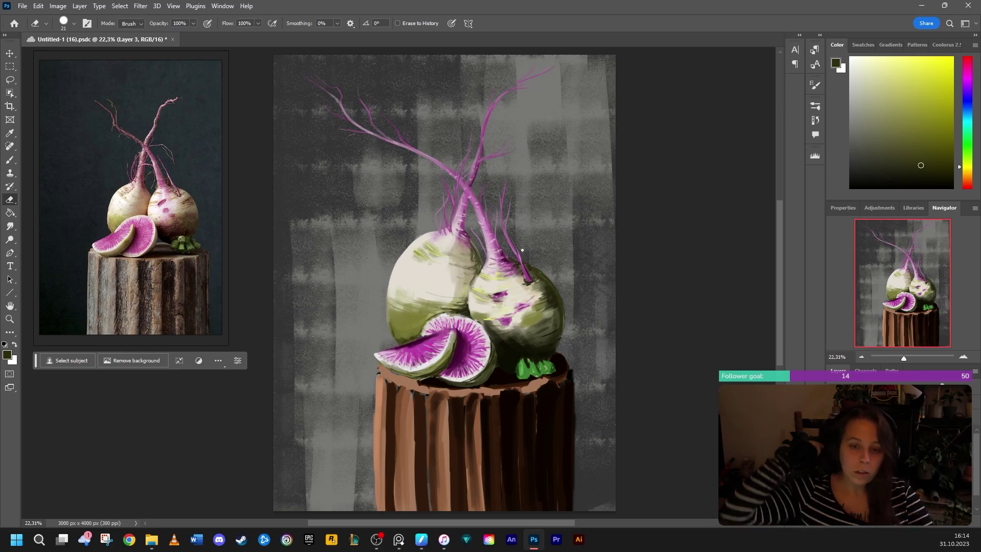
key("ctrl+s")
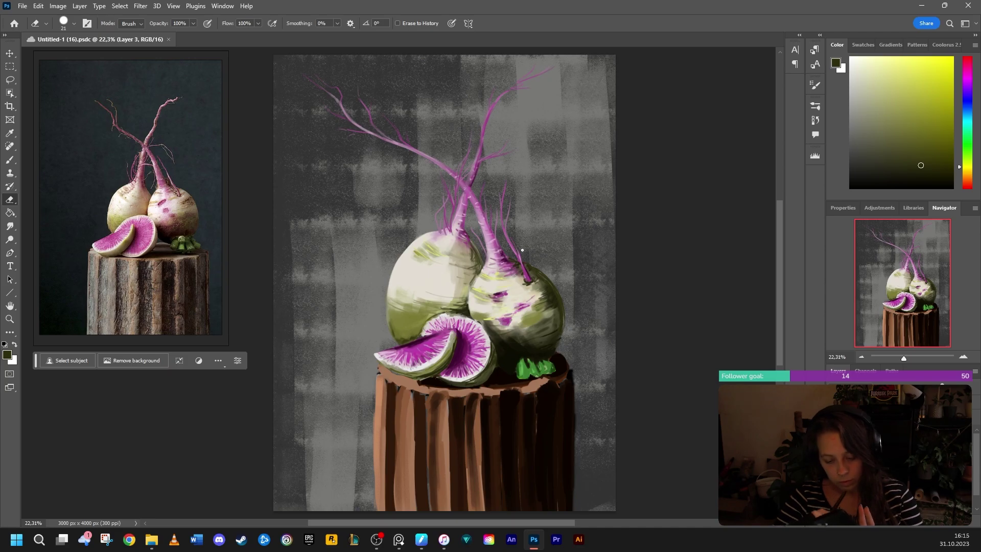
mouse_move(84, 540)
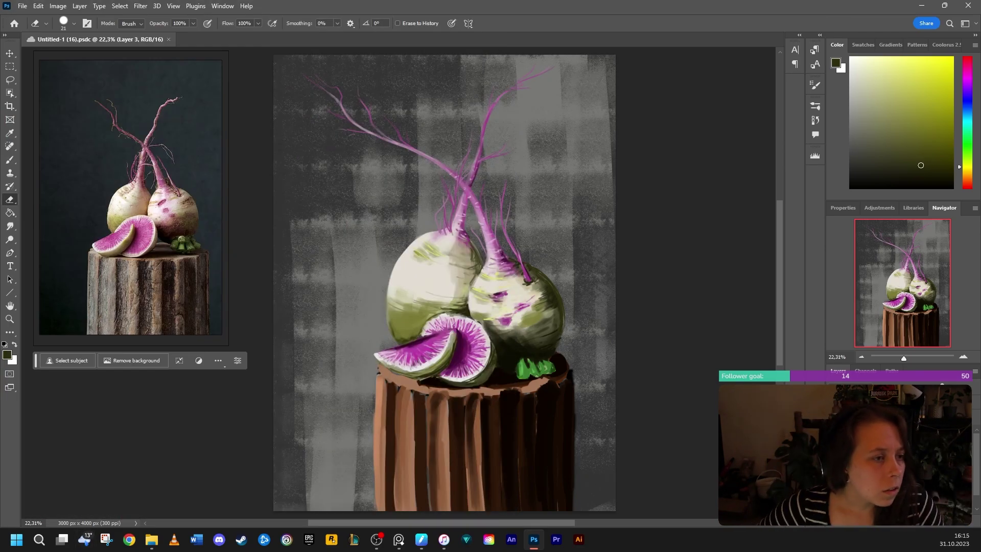
left_click(377, 539)
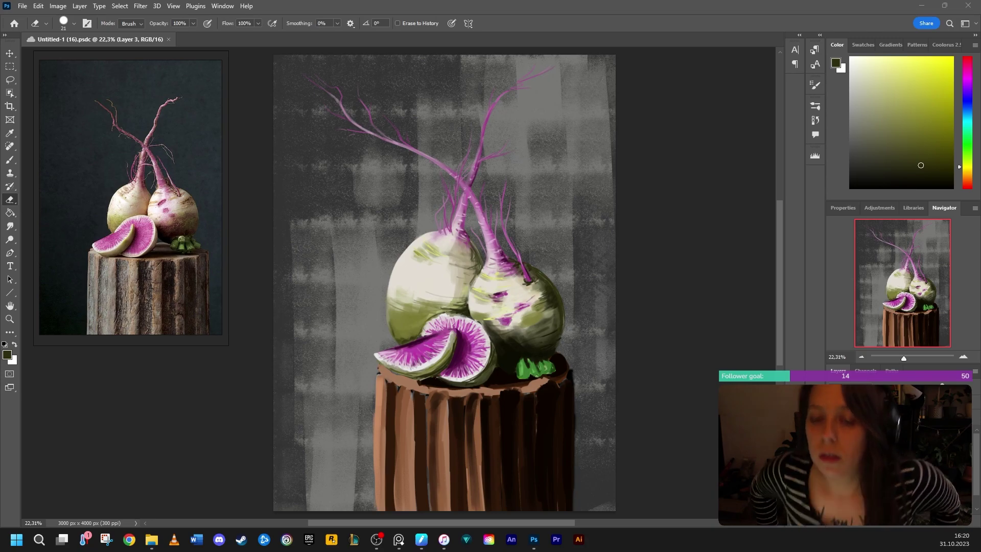
- Pick a pale greenish cream and refine the rims of the cut slices and the back radish's lower edge
key("b")
left_click_drag(493, 343, 489, 340)
left_click_drag(868, 66, 862, 72)
mouse_move(488, 338)
left_mouse_down()
mouse_move(482, 323)
mouse_move(491, 341)
left_mouse_up()
mouse_move(448, 313)
left_mouse_down()
mouse_move(482, 324)
mouse_move(439, 314)
mouse_move(469, 302)
left_mouse_up()
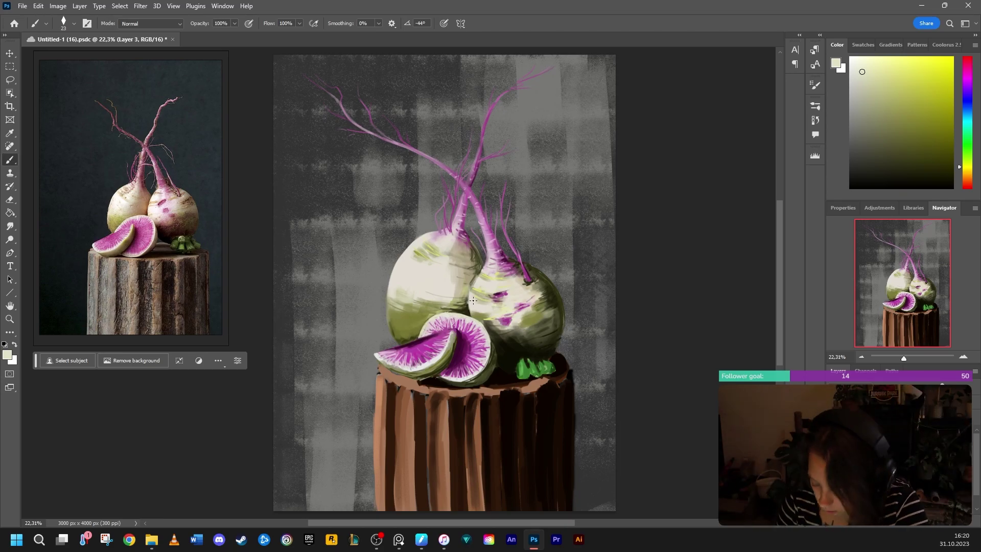
mouse_move(382, 360)
left_mouse_down()
mouse_move(426, 366)
mouse_move(402, 369)
mouse_move(452, 334)
left_mouse_up()
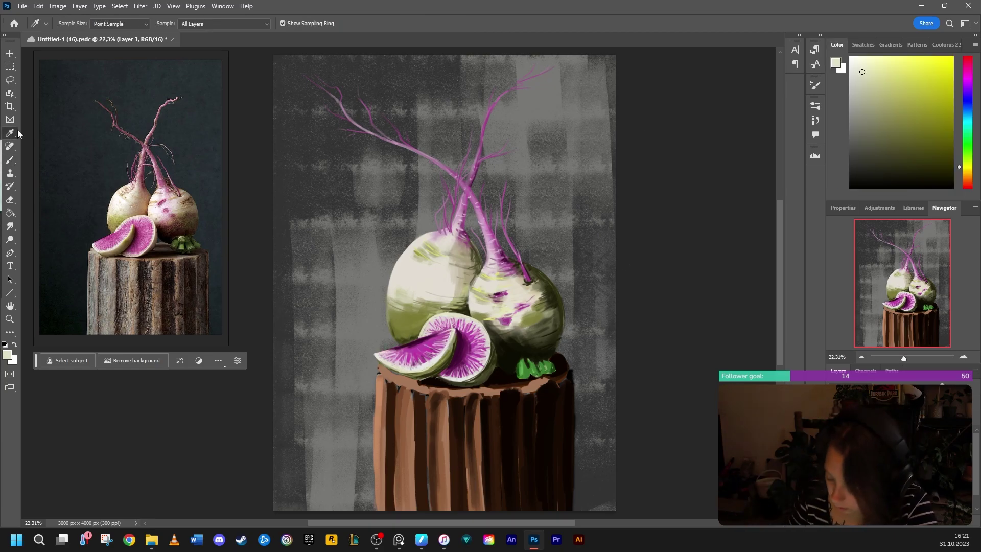
- Shade the cut slices and the radishes' dark edges with dark purple, near-black and olive tones, and save the document
left_click(403, 345, "alt")
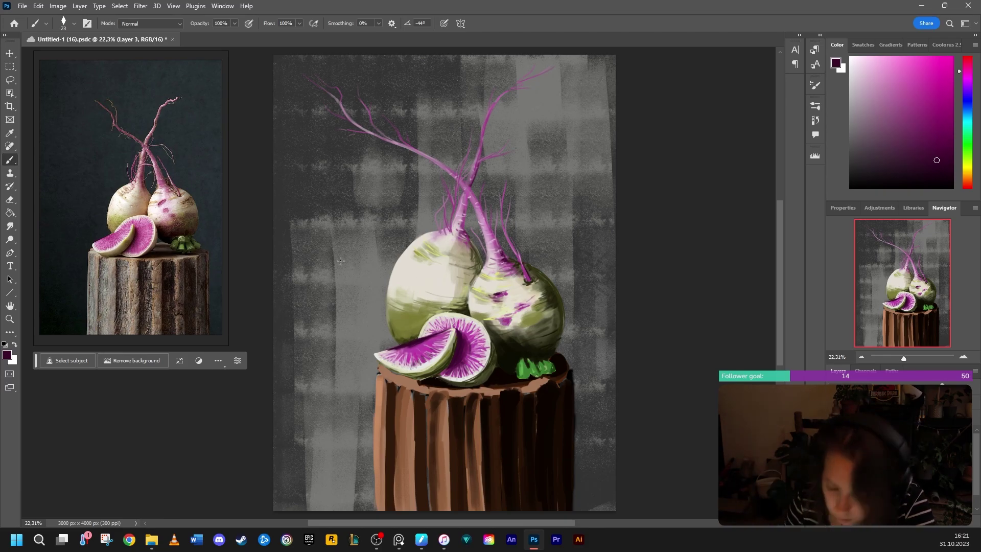
left_click(403, 343, "alt")
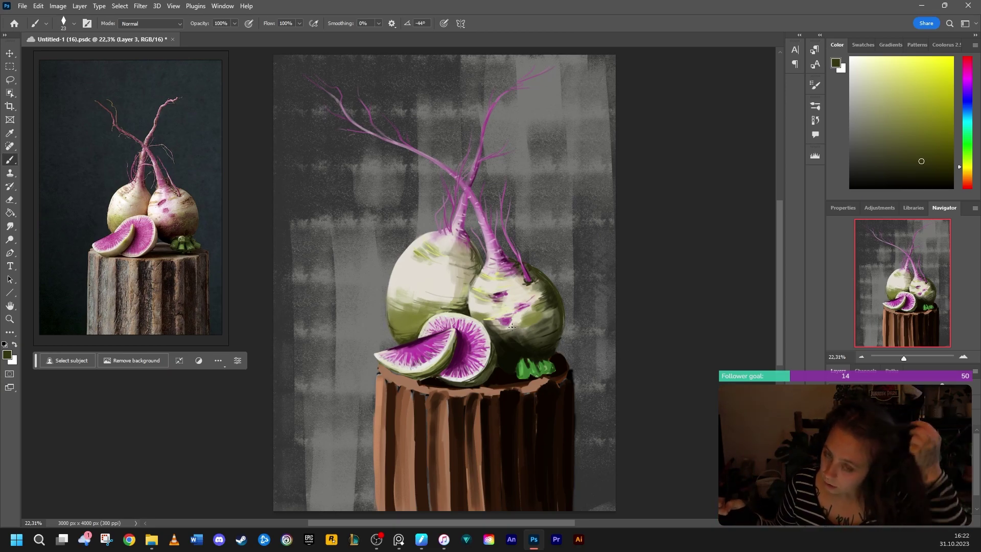
left_click(555, 348, "alt")
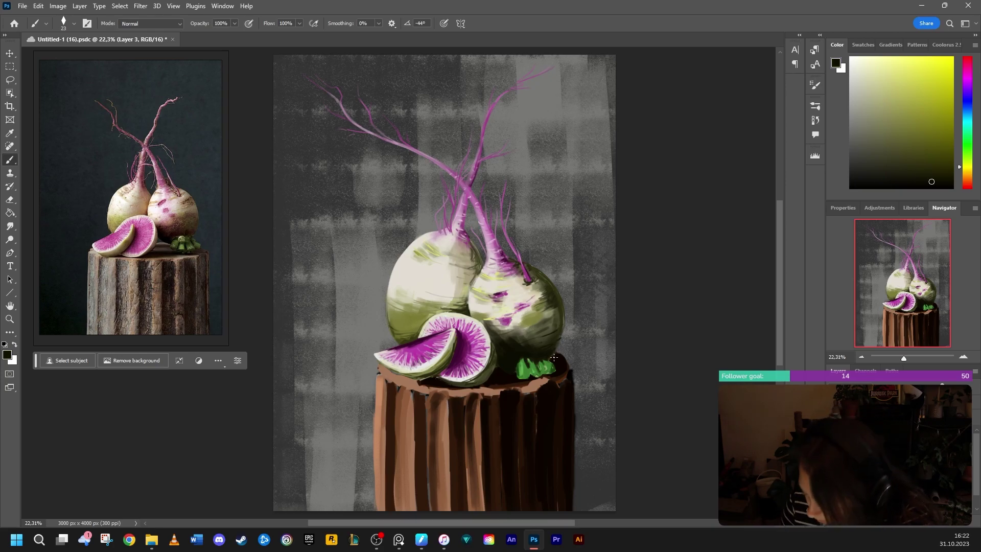
left_click(495, 367, "alt")
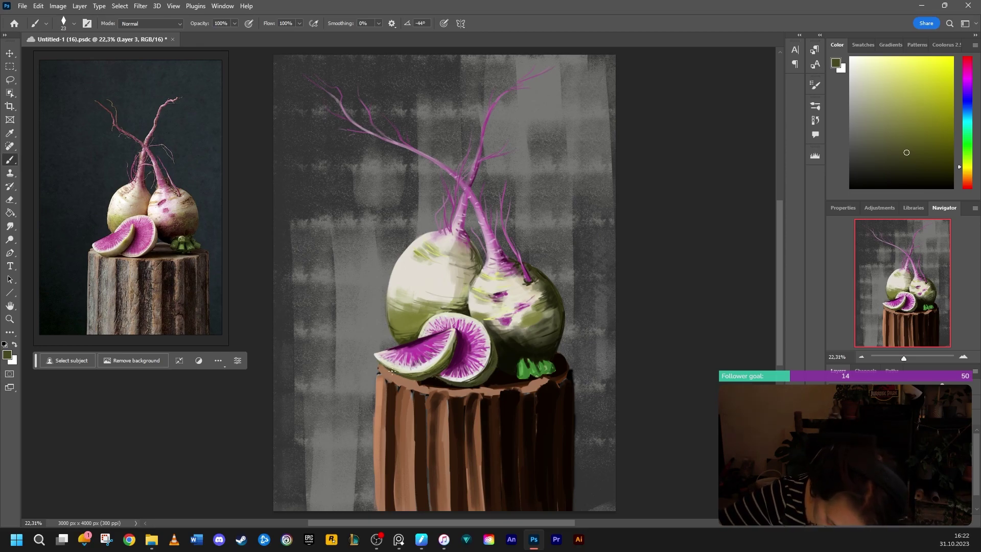
mouse_move(456, 336)
left_mouse_down()
mouse_move(448, 353)
mouse_move(495, 357)
left_mouse_up()
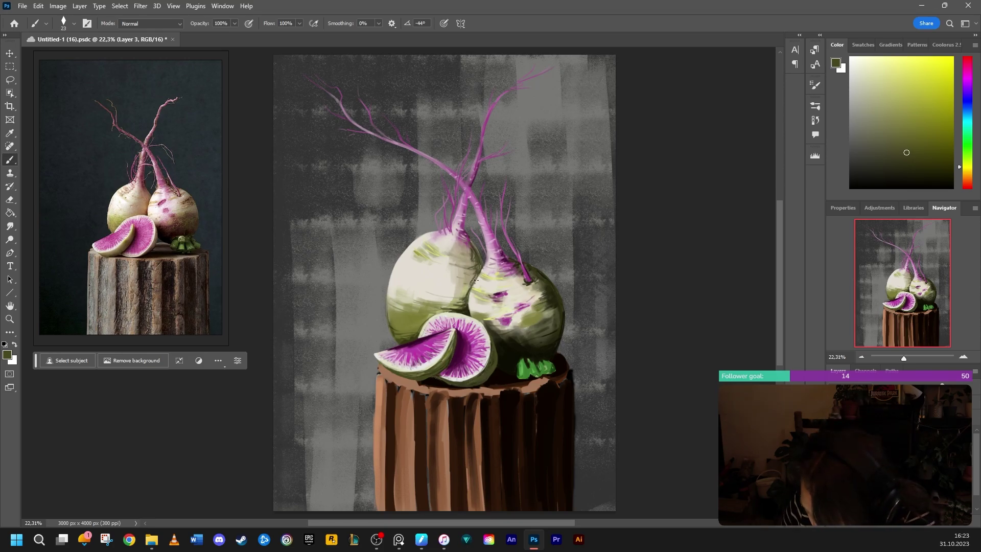
key("ctrl+s")
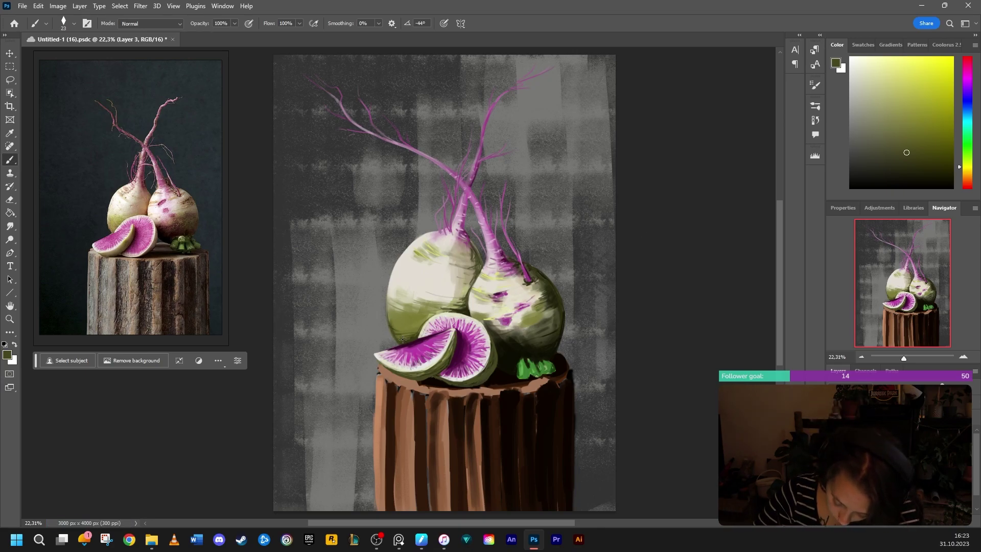
- Set a near-black colour with brush size 51 and tone the wooden stump down to a darker, muted brown
left_click(495, 345, "alt")
left_click_drag(933, 171, 953, 185)
right_click(509, 372)
left_click(548, 291)
key("Return")
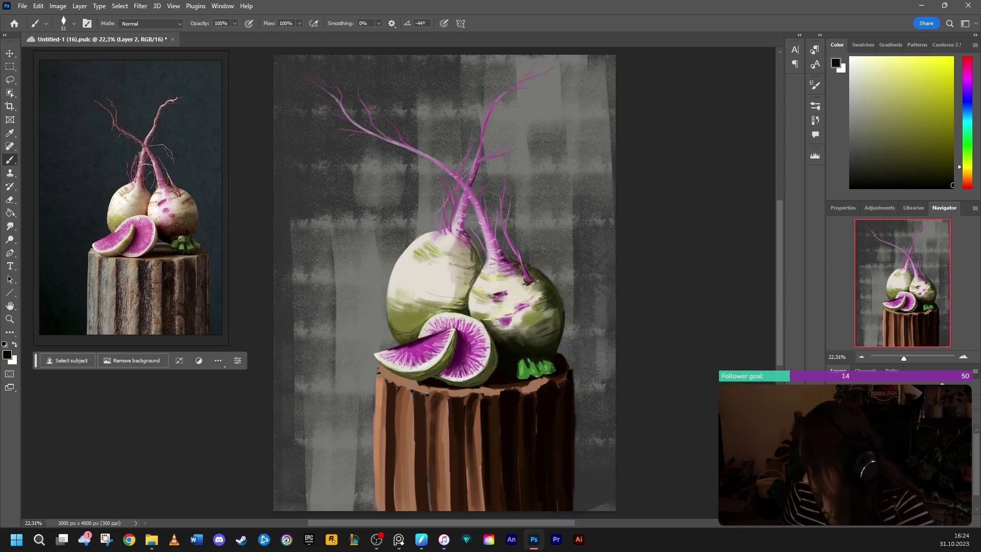
key("ctrl+z")
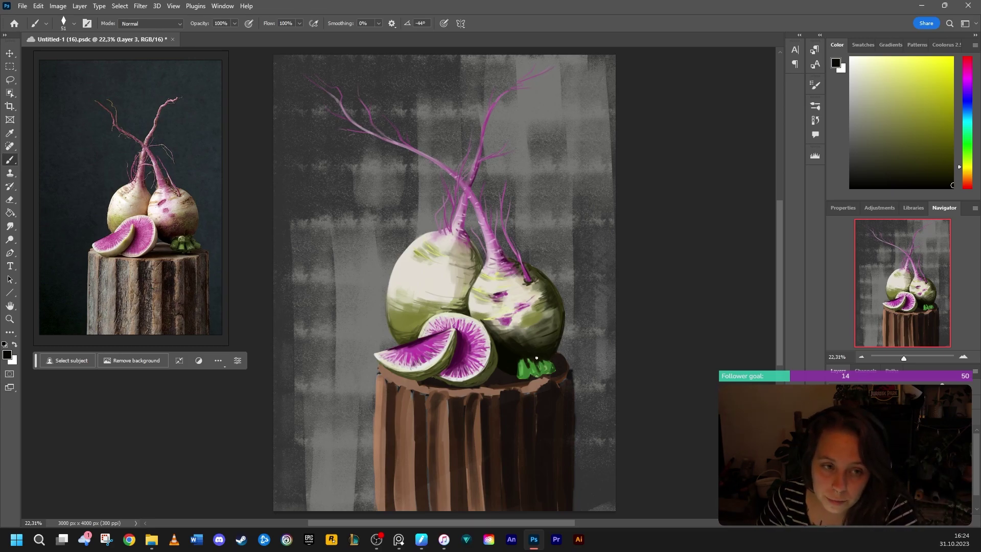
- Pick a very dark purple, reduce the brush size to 25 and deepen the shadow where the wedge overlaps the round slice
left_click(493, 309, "alt")
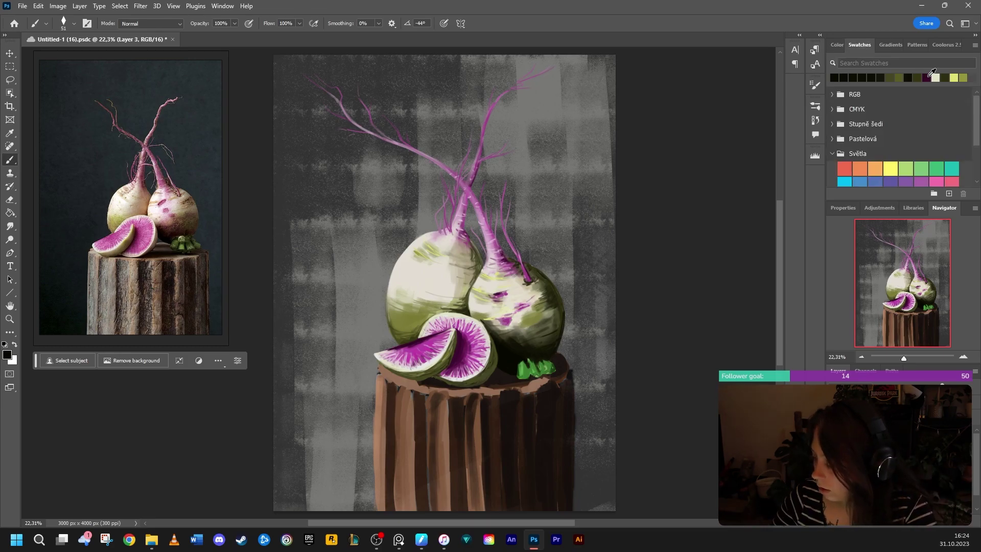
left_click_drag(442, 372, 455, 372)
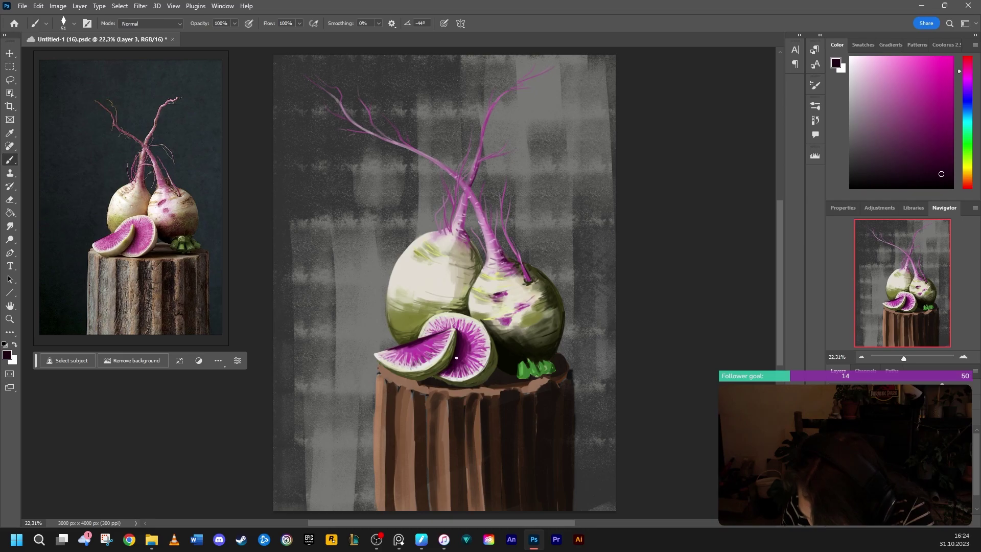
right_click(483, 243)
left_click(459, 343, "alt")
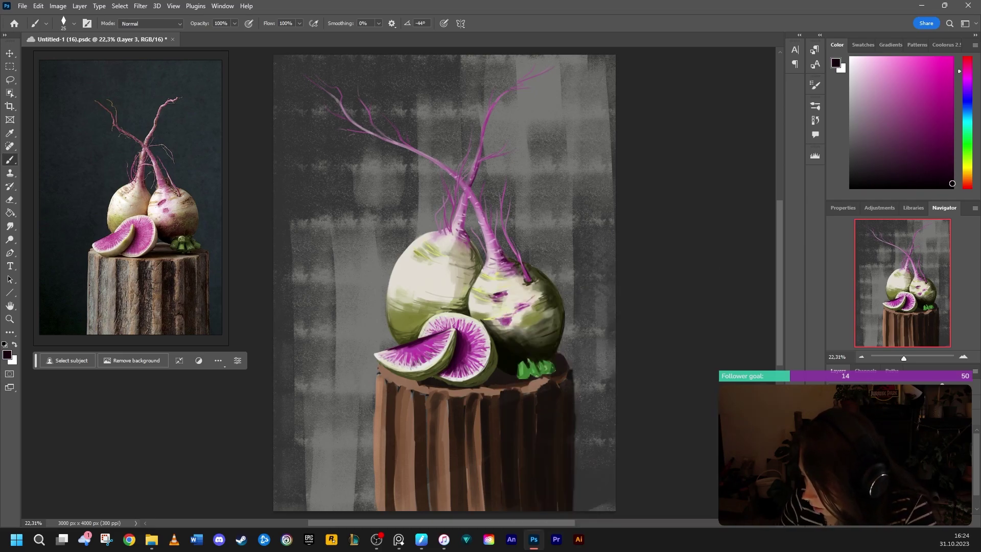
left_click(458, 340, "alt")
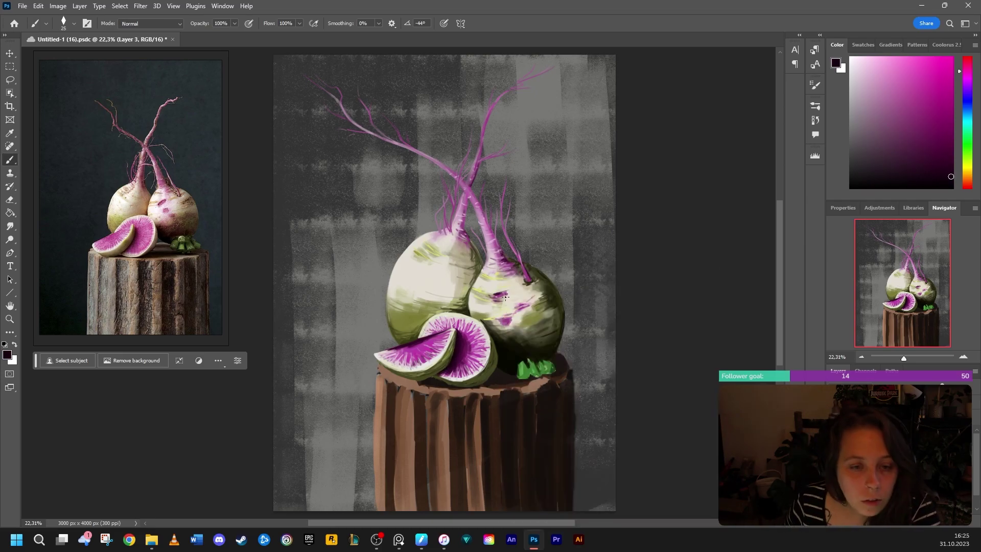
- Darken the purple to near-black and paint the shadow at the thin root's base on the front radish
left_click(950, 182)
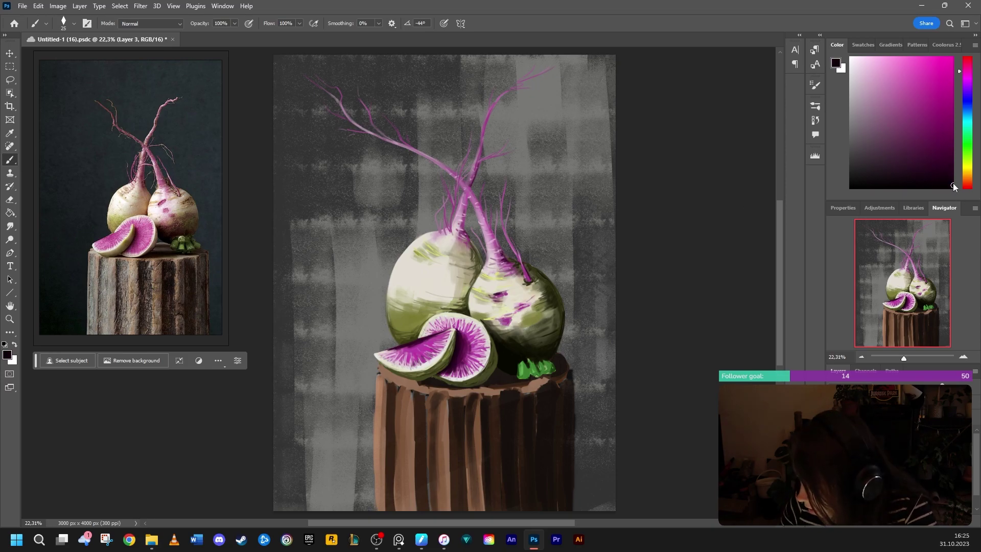
left_click_drag(950, 182, 953, 180)
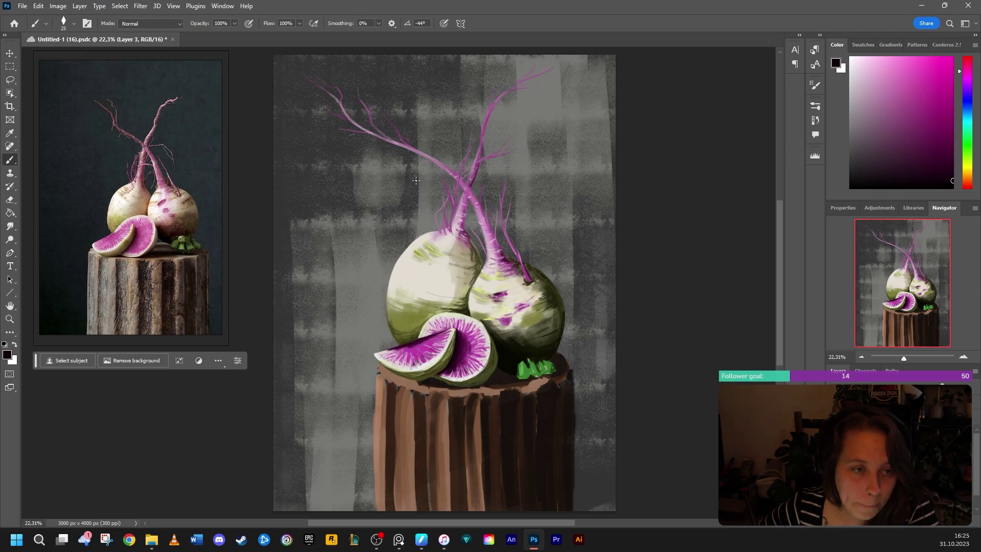
left_click_drag(525, 277, 530, 280)
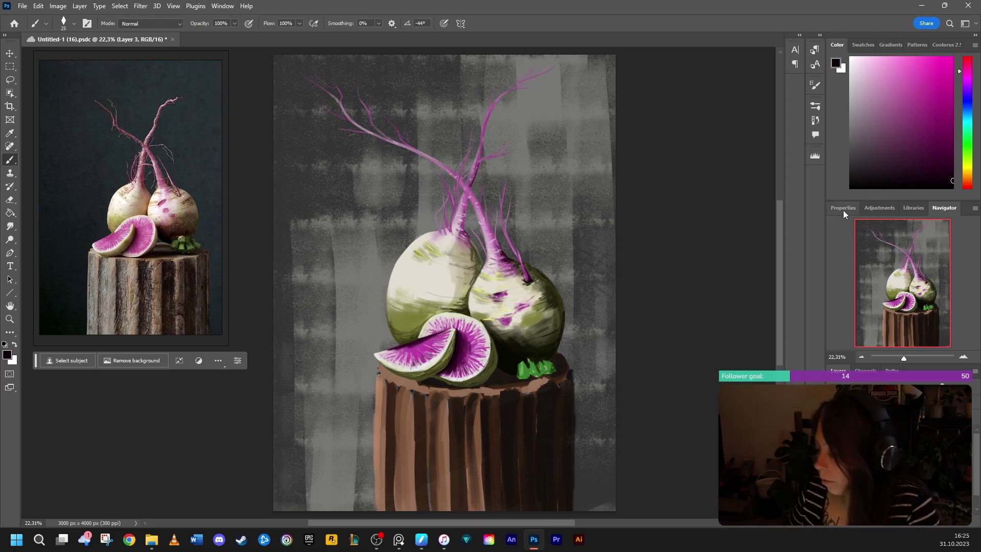
- Paint magenta and pale pink streaks into the flesh of the cut radish slices and save the document
left_click(923, 113)
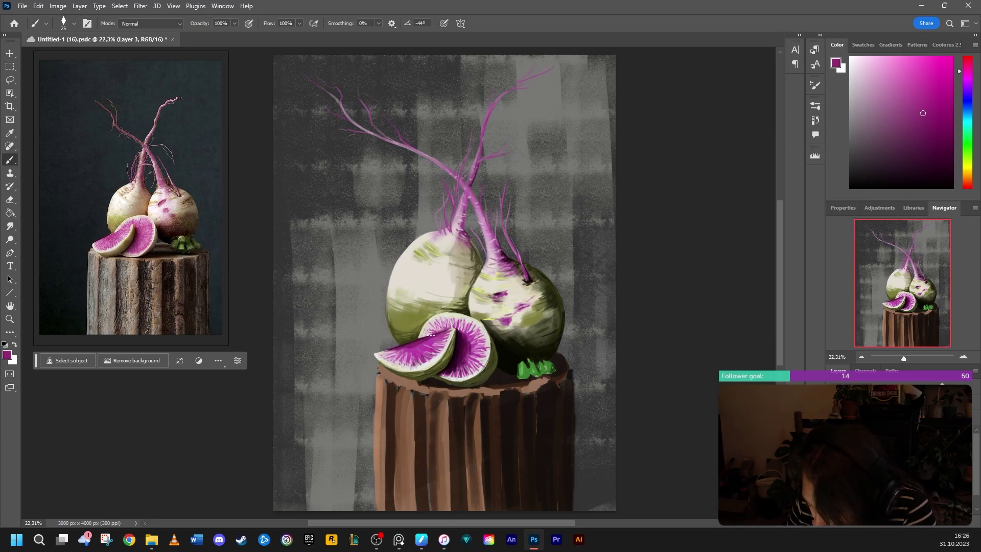
left_click(453, 372, "alt")
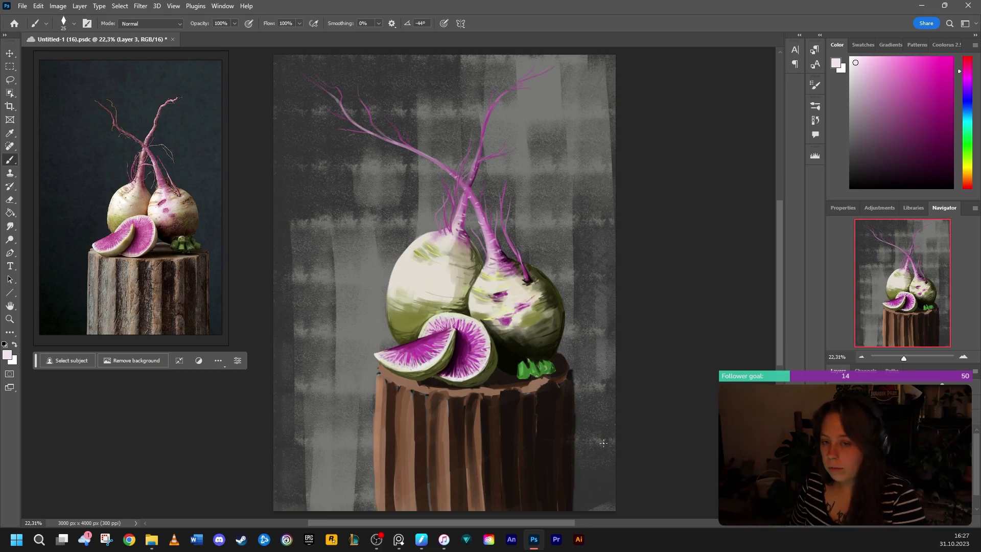
key("alt+Tab")
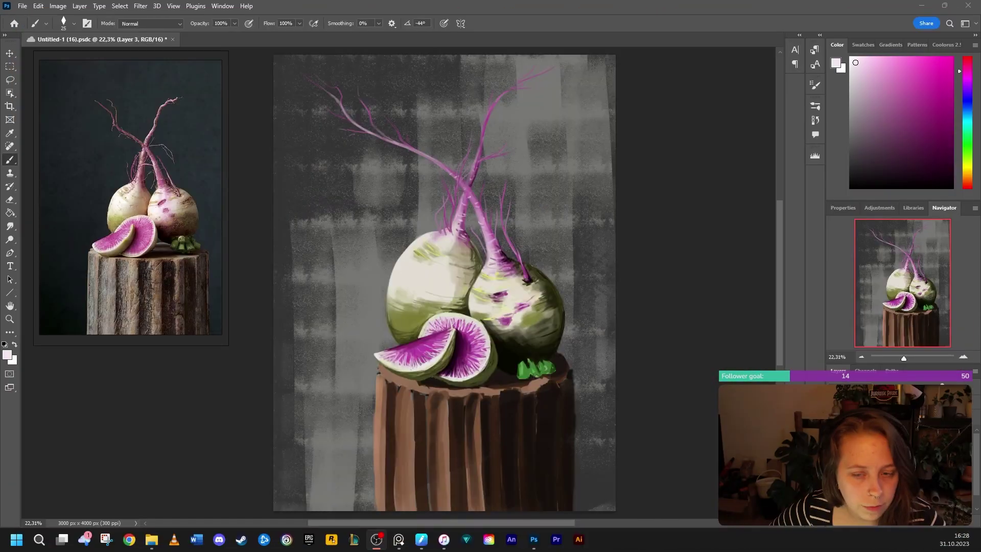
left_click(384, 5)
key("ctrl+s")
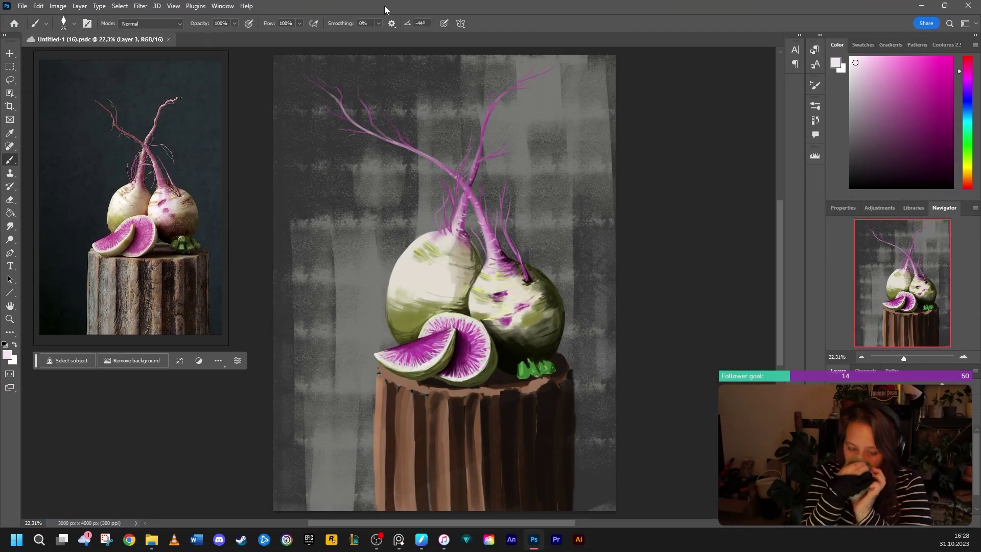
key("alt+Tab")
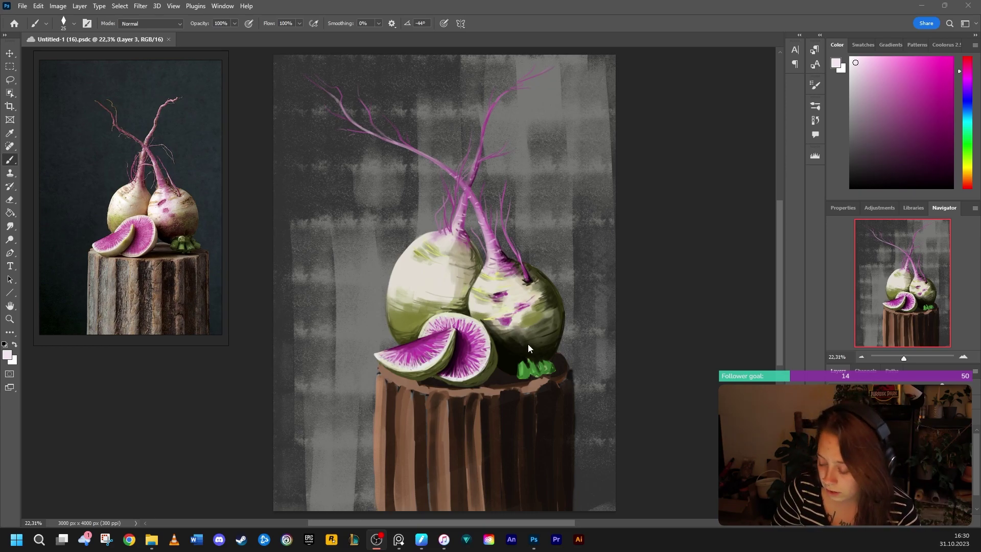
- Repaint the green stems beside the front radish with muted green, light green highlights and dark green shadows
left_click(523, 371, "alt")
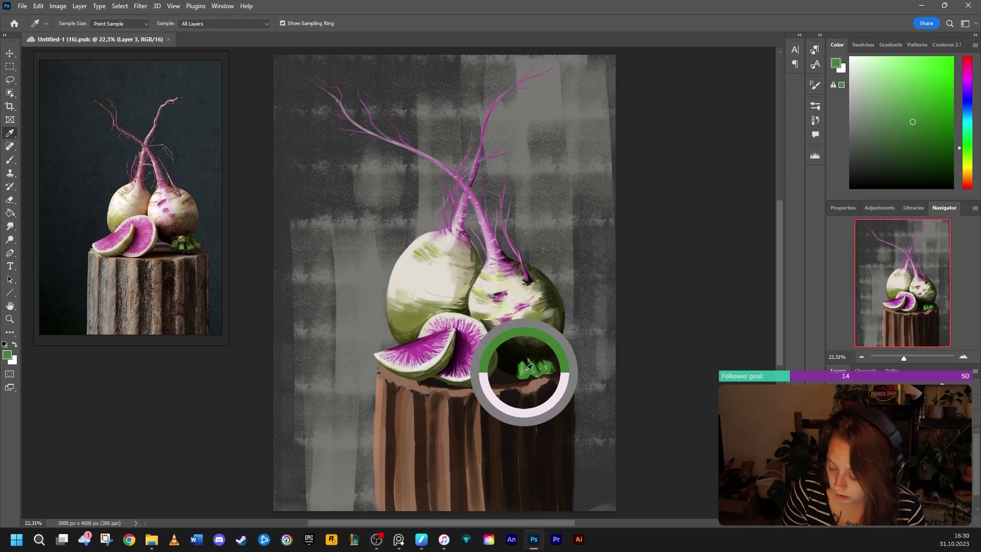
left_click_drag(895, 110, 894, 107)
mouse_move(525, 365)
left_mouse_down()
mouse_move(519, 379)
mouse_move(530, 358)
mouse_move(534, 377)
mouse_move(541, 363)
mouse_move(553, 368)
mouse_move(524, 361)
mouse_move(551, 354)
left_mouse_up()
left_click(908, 146)
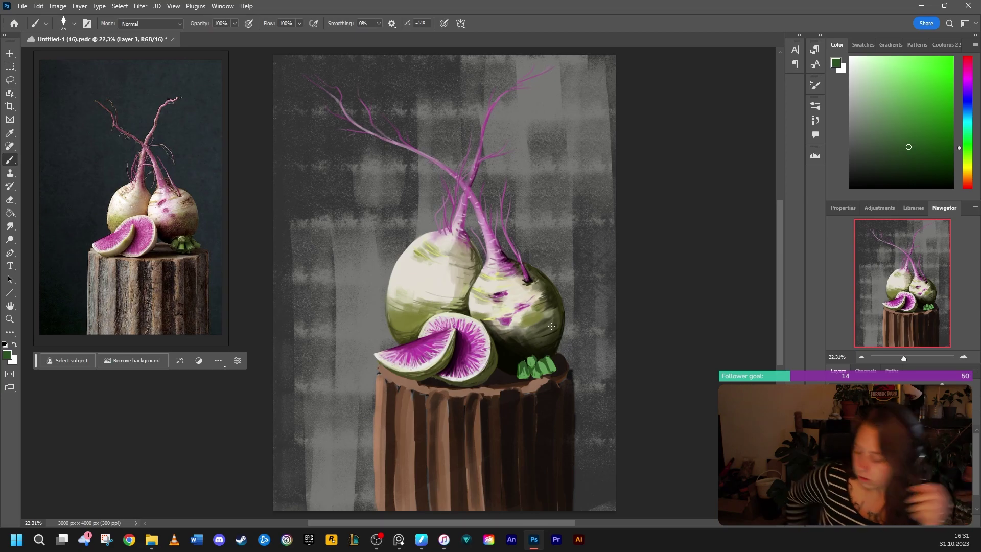
left_click(552, 326, "alt")
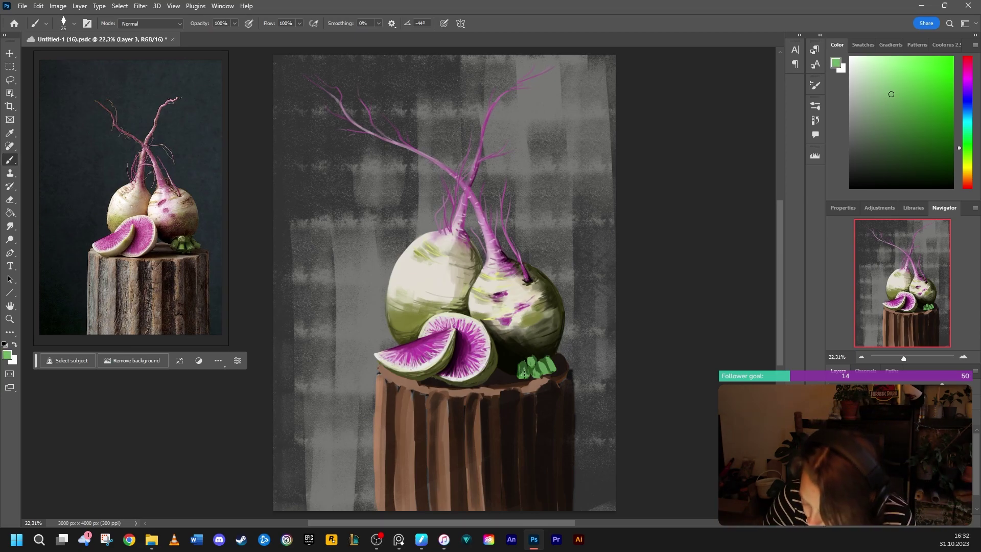
left_click(531, 372, "alt")
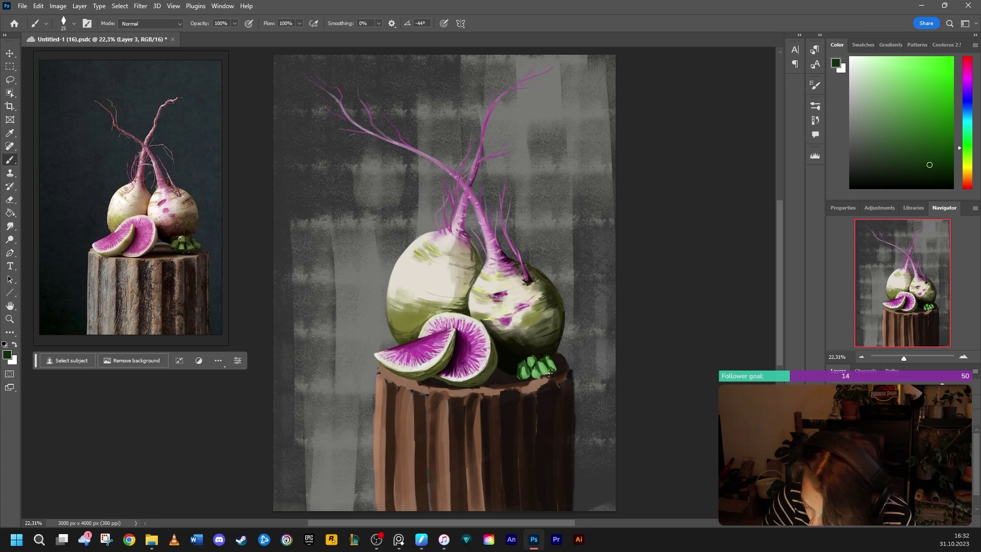
- Touch up the dark shadows around the green stems, save the document and erase the stems' stray outer edge
left_click(530, 377, "alt")
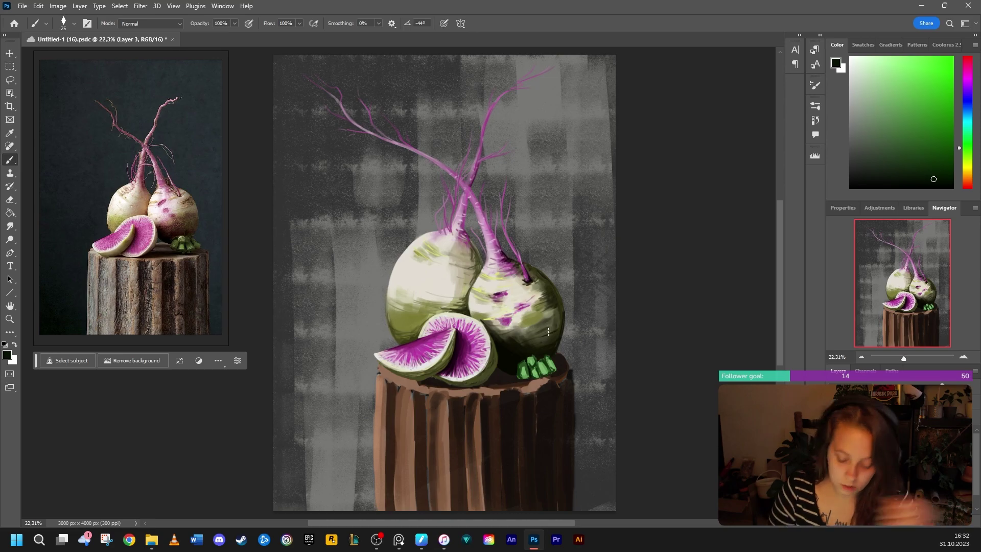
left_click(532, 354, "alt")
key("ctrl+s")
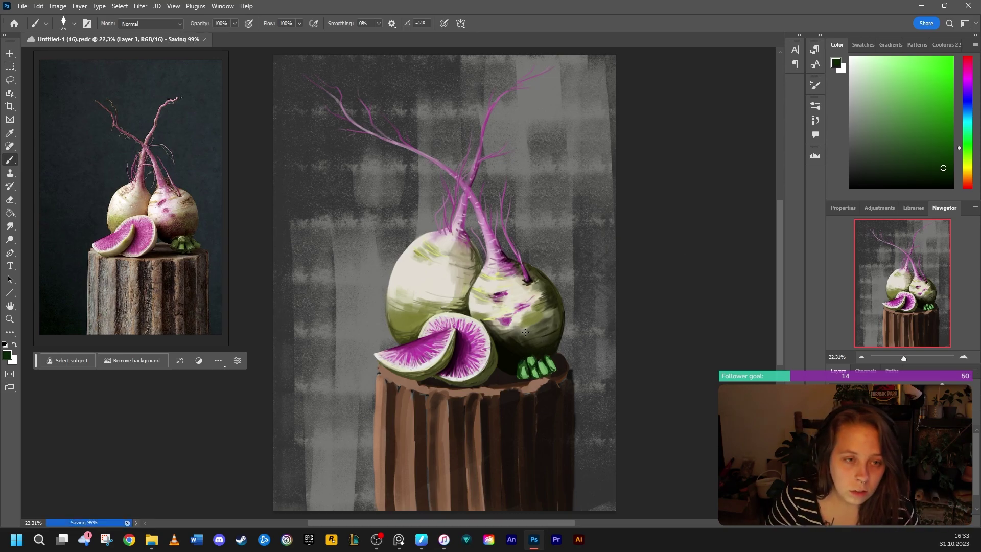
left_click(10, 199)
left_click_drag(555, 364, 552, 365)
left_click(10, 160)
left_click(549, 352, "alt")
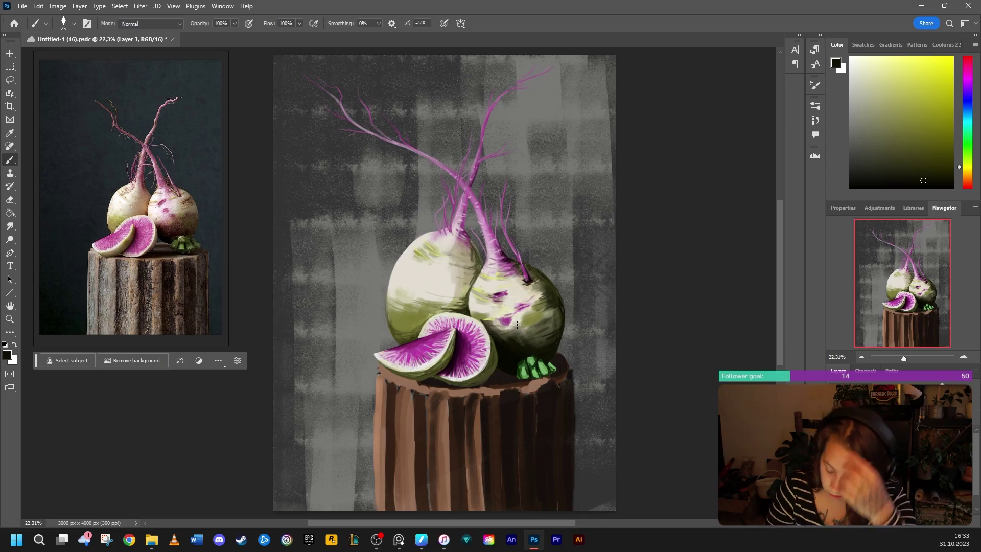
- Trim the outer end of the green stems by painting near-black over the leftmost piece
left_click(554, 365, "alt")
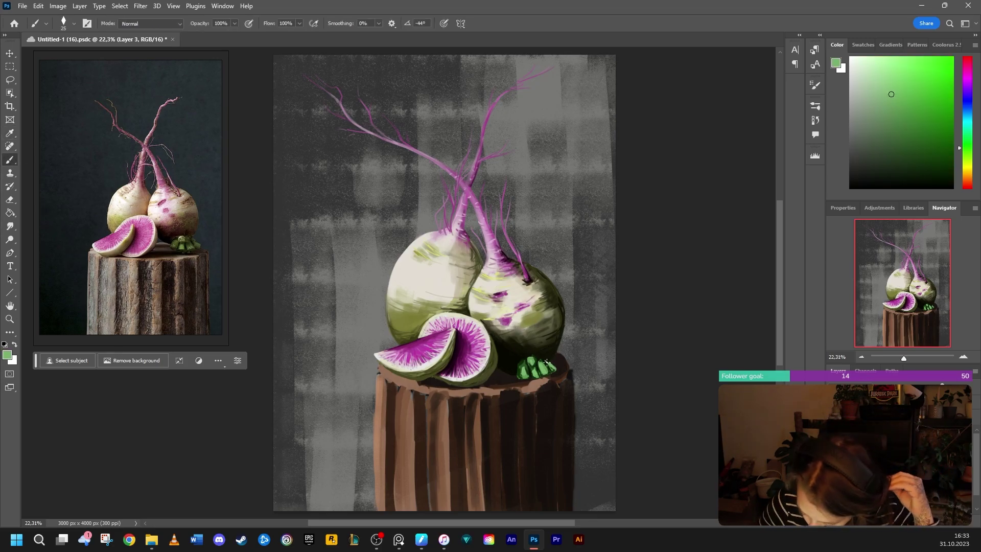
key("e")
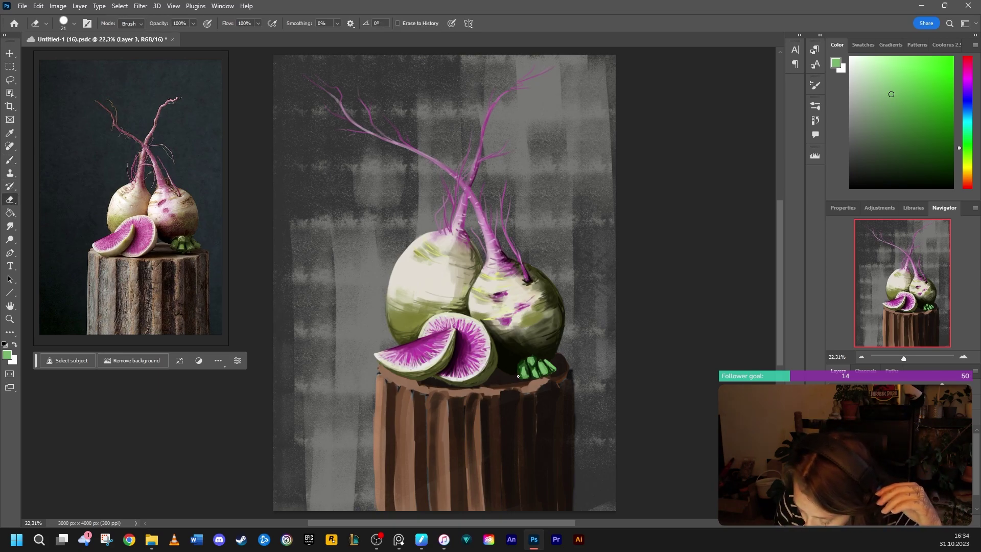
key("b")
left_click(520, 374, "alt")
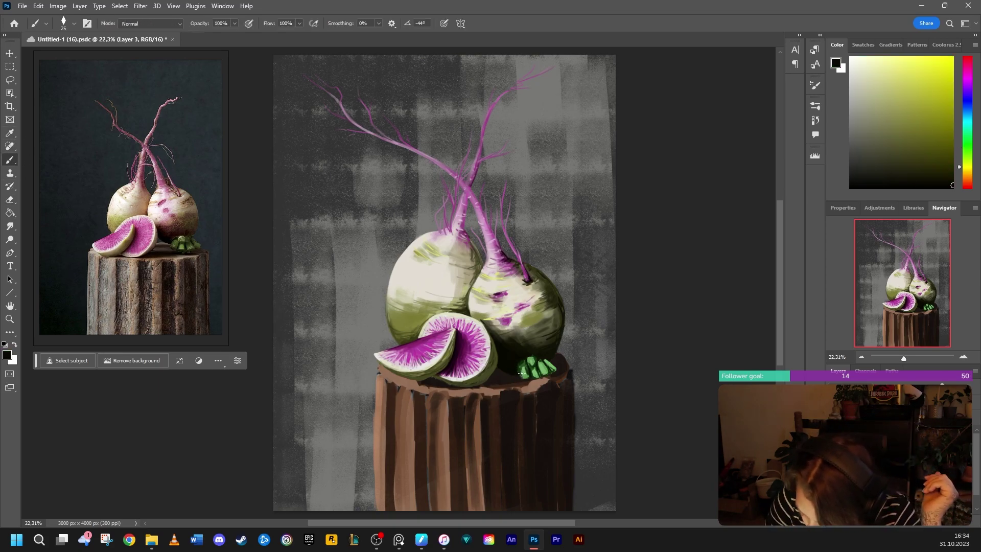
left_click_drag(521, 363, 524, 365)
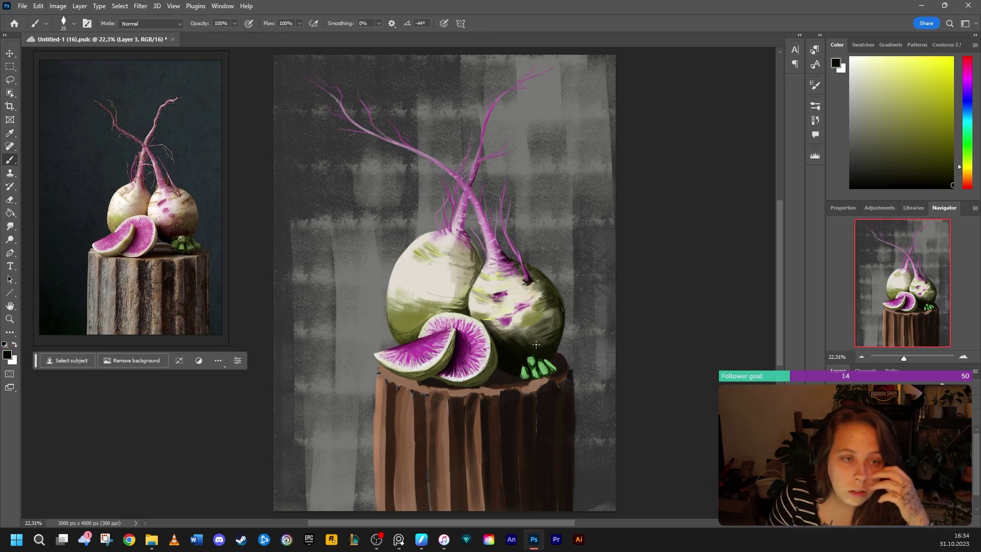
- Paint light green highlights and dark green shading on the individual stems beside the front radish
left_click(526, 373, "alt")
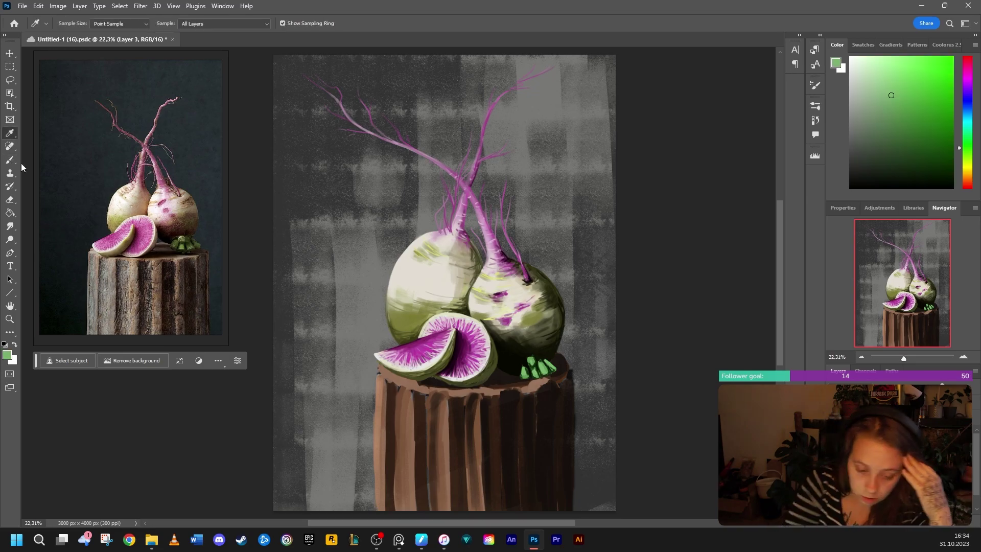
mouse_move(526, 373)
left_mouse_down()
mouse_move(531, 362)
mouse_move(552, 370)
left_mouse_up()
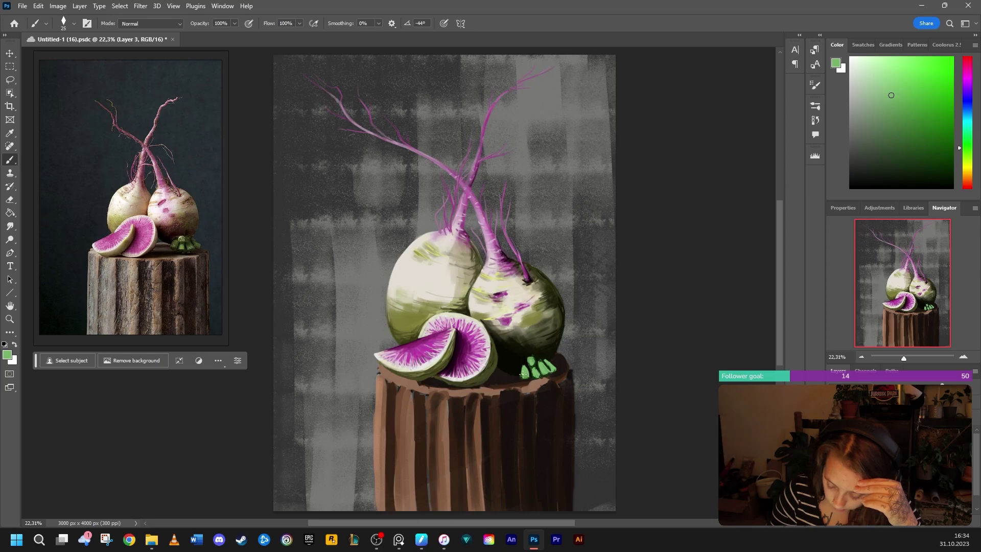
left_click(549, 299, "alt")
mouse_move(527, 362)
left_mouse_down()
mouse_move(521, 375)
mouse_move(535, 366)
mouse_move(533, 375)
left_mouse_up()
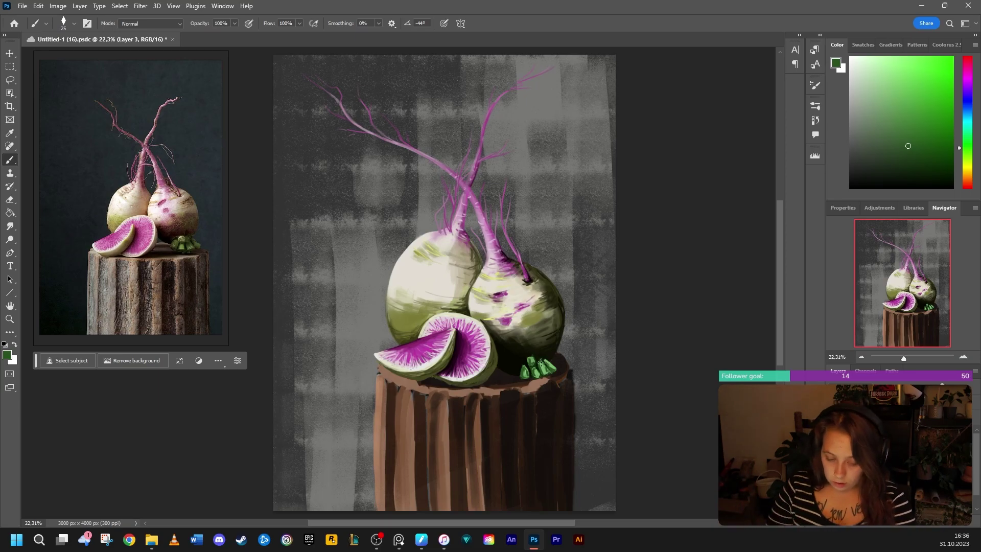
mouse_move(531, 359)
left_mouse_down()
mouse_move(541, 376)
mouse_move(557, 365)
left_mouse_up()
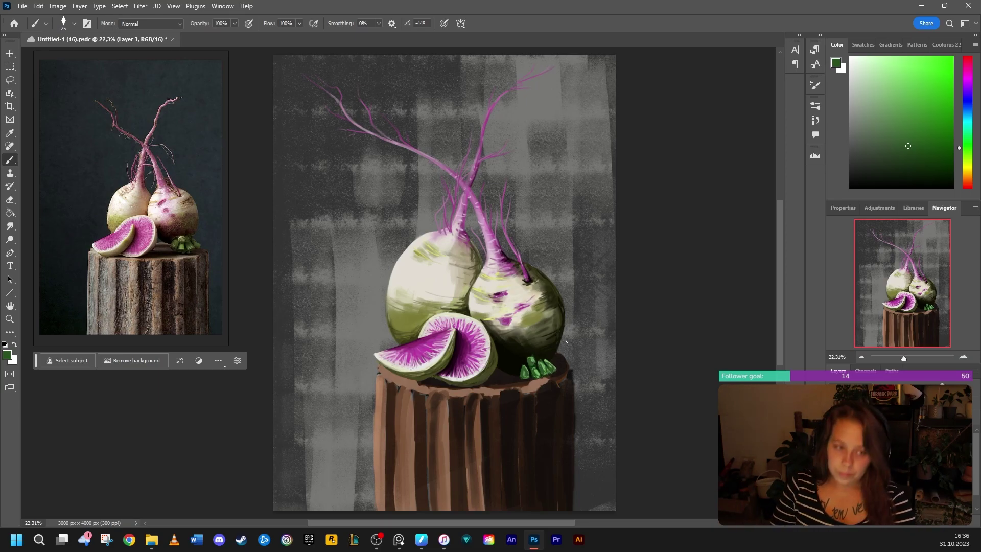
- Merge the active layer down, set the brush size to 100 and paint near-black strokes down the stump's centre and right grooves
key("ctrl+e")
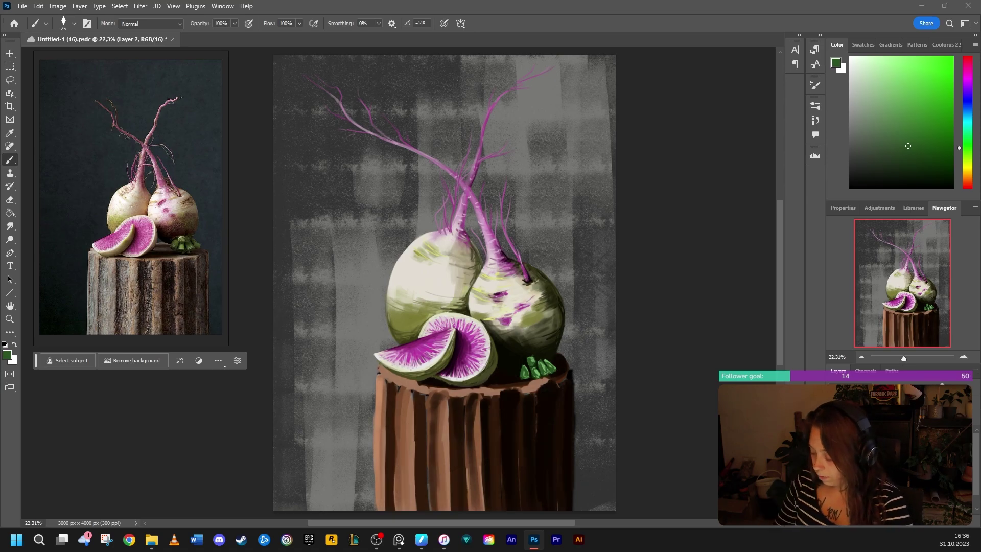
left_click(513, 401, "alt")
right_click(522, 400)
left_click(514, 396)
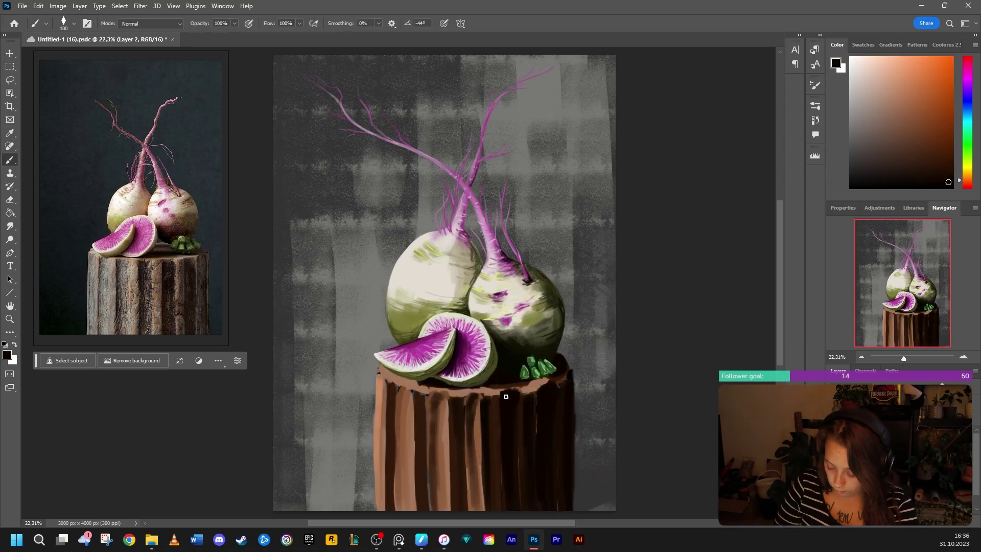
mouse_move(540, 389)
left_mouse_down()
mouse_move(536, 455)
mouse_move(557, 395)
mouse_move(515, 396)
mouse_move(501, 486)
left_mouse_up()
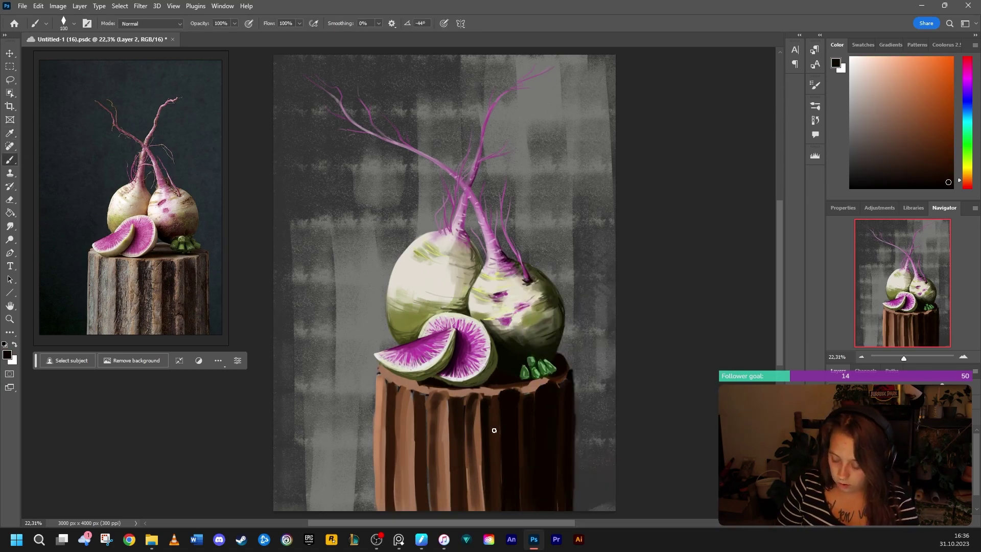
left_click_drag(483, 399, 481, 461)
- Paint sampled dark and light browns down the flutes on the stump's left half, starting below the rim
left_click(461, 398, "alt")
left_click_drag(431, 395, 447, 460)
left_click_drag(432, 401, 428, 509)
left_click_drag(440, 402, 437, 456)
left_click(401, 391, "alt")
left_click_drag(430, 396, 451, 453)
left_click_drag(400, 397, 396, 427)
mouse_move(415, 395)
left_mouse_down()
mouse_move(414, 432)
mouse_move(400, 424)
left_mouse_up()
mouse_move(384, 390)
left_mouse_down()
mouse_move(381, 373)
mouse_move(380, 415)
left_mouse_up()
- Paint the stump's leftmost groove medium brown and extend its left edge and neighbouring flutes with light brown
left_click_drag(909, 106, 916, 140)
left_click_drag(389, 384, 391, 510)
left_click_drag(388, 424, 391, 505)
left_click(380, 480, "alt")
left_click_drag(377, 463, 375, 509)
left_click_drag(379, 372, 376, 475)
left_click_drag(375, 421, 372, 504)
mouse_move(378, 369)
left_mouse_down()
mouse_move(371, 509)
mouse_move(390, 380)
mouse_move(382, 407)
mouse_move(412, 428)
left_mouse_up()
left_click_drag(411, 389, 415, 510)
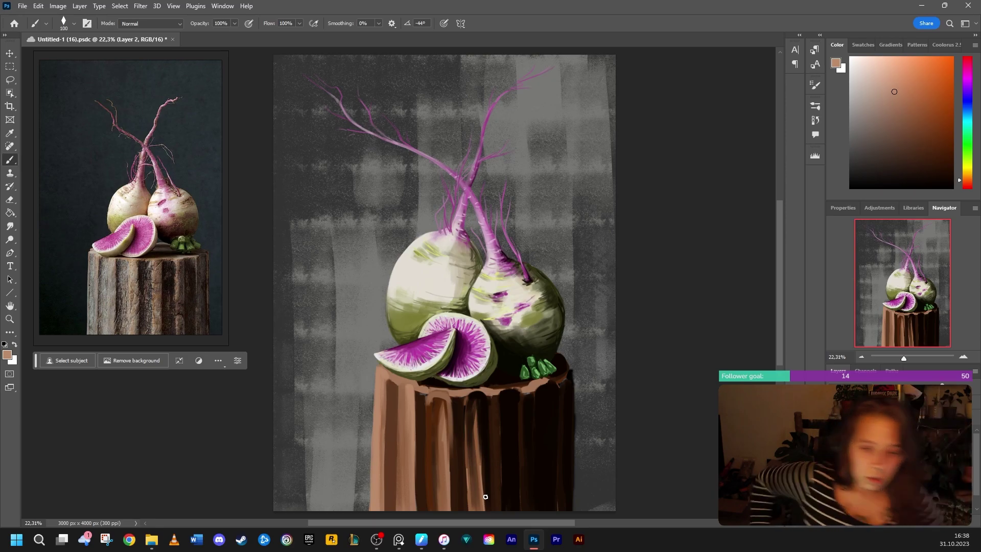
- Repaint the flutes left of and at the stump's centre with light brown, reddish brown and darker brown strokes
mouse_move(436, 393)
left_mouse_down()
mouse_move(449, 423)
mouse_move(449, 509)
left_mouse_up()
left_click_drag(468, 401, 468, 423)
left_click(434, 397, "alt")
mouse_move(426, 396)
left_mouse_down()
mouse_move(429, 489)
mouse_move(418, 509)
mouse_move(417, 399)
mouse_move(420, 440)
left_mouse_up()
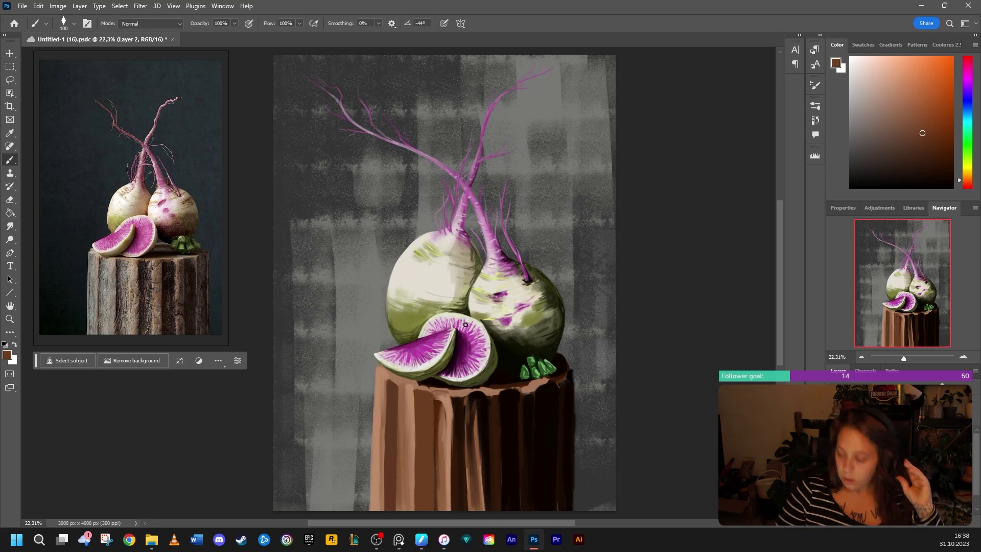
left_click(457, 404, "alt")
mouse_move(454, 397)
left_mouse_down()
mouse_move(464, 399)
mouse_move(466, 455)
left_mouse_up()
mouse_move(454, 398)
left_mouse_down()
mouse_move(453, 464)
mouse_move(454, 430)
left_mouse_up()
left_click_drag(486, 395, 489, 503)
- Sample dark and medium browns and smooth the flutes across the stump's middle down to its base
left_click(528, 397, "alt")
mouse_move(529, 400)
left_mouse_down()
mouse_move(532, 485)
mouse_move(507, 504)
mouse_move(508, 429)
mouse_move(482, 507)
left_mouse_up()
left_click(515, 476, "alt")
left_click(523, 412, "alt")
mouse_move(475, 406)
left_mouse_down()
mouse_move(477, 428)
mouse_move(468, 427)
left_mouse_up()
left_click(459, 409, "alt")
left_click(444, 414, "alt")
left_click_drag(438, 394, 439, 511)
left_click(456, 411, "alt")
left_click_drag(401, 384, 399, 511)
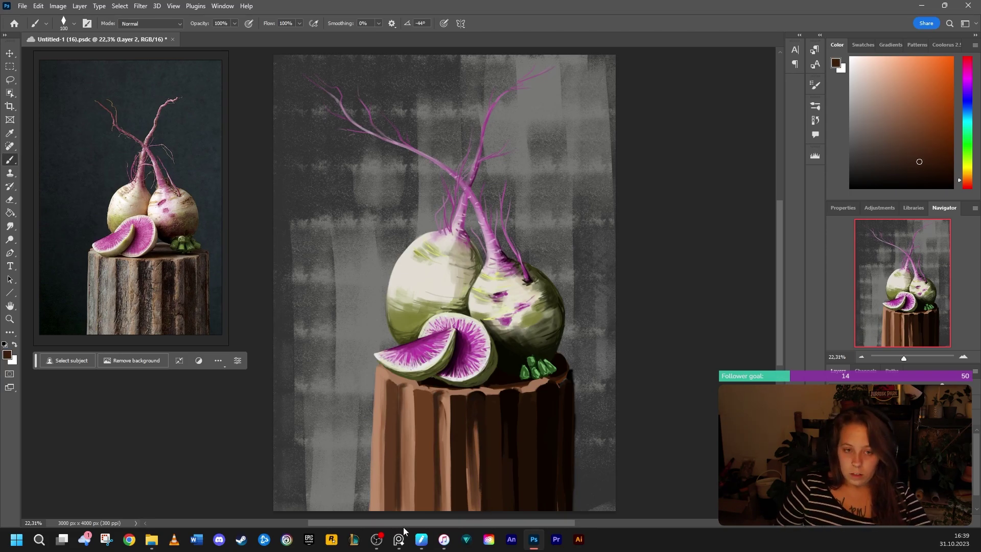
- Pick a near-black brown and deepen the vertical grooves in the stump's centre and right of centre
left_click_drag(470, 397, 471, 509)
left_click(551, 321, "alt")
left_click_drag(519, 449, 519, 498)
left_click(948, 180)
left_click_drag(519, 405, 518, 513)
left_click_drag(476, 422, 473, 511)
left_click_drag(470, 391, 468, 498)
left_click_drag(468, 438, 467, 511)
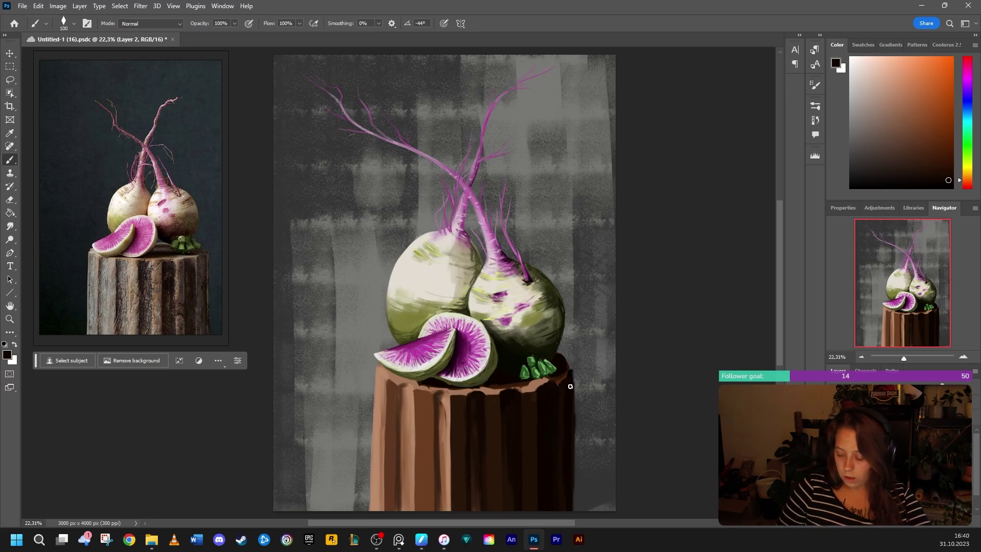
- Darken the stump's right edge and add very dark brown strokes to the flutes beside it
left_click_drag(570, 411, 573, 510)
left_click_drag(951, 161, 953, 175)
left_click_drag(564, 382, 565, 452)
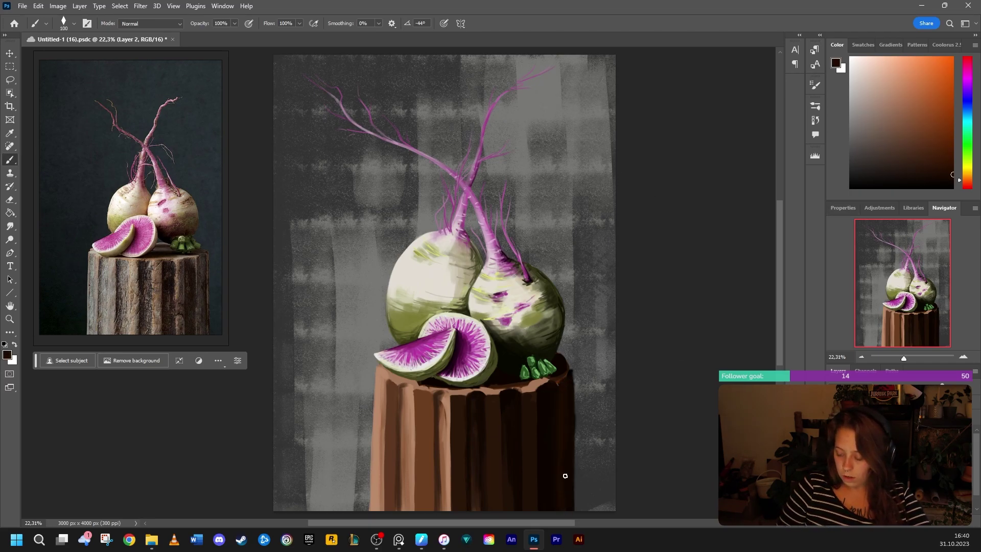
left_click_drag(559, 390, 559, 436)
- Pick a light brown, paint the stump's right rim, then reduce the brush size to 25 and highlight its left flutes
left_click_drag(894, 123, 882, 85)
left_click_drag(533, 391, 565, 374)
right_click(527, 390)
left_click_drag(583, 293, 596, 293)
left_click(393, 379)
mouse_move(390, 379)
left_mouse_down()
mouse_move(378, 367)
mouse_move(393, 383)
mouse_move(430, 391)
mouse_move(415, 401)
mouse_move(416, 447)
left_mouse_up()
- Pick a pale peach and trace a thin highlight along the stump's scalloped rim from the centre to the right edge
left_click(928, 153)
left_click(413, 392, "alt")
left_click(414, 389, "alt")
left_click_drag(448, 390, 450, 435)
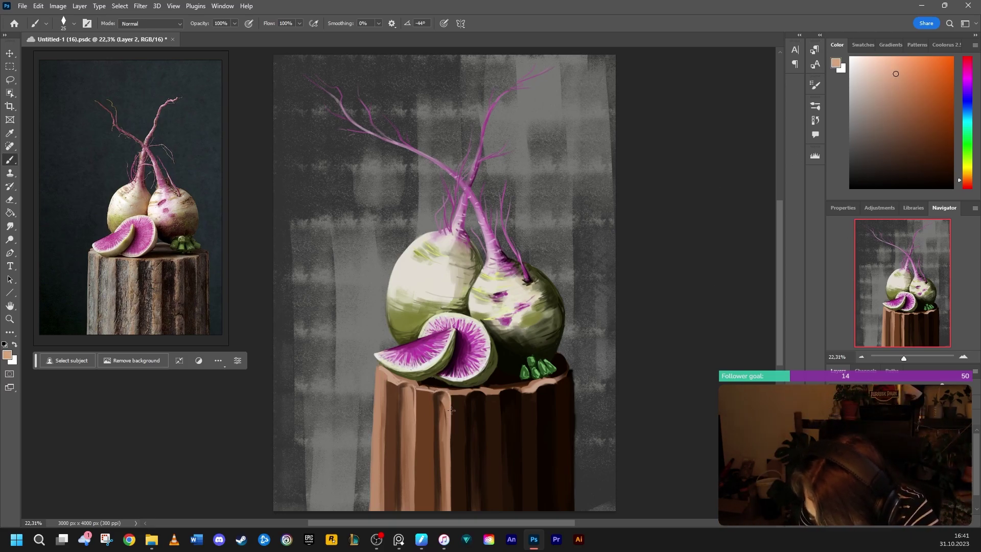
left_click_drag(890, 85, 875, 72)
mouse_move(452, 394)
left_mouse_down()
mouse_move(537, 391)
mouse_move(571, 371)
left_mouse_up()
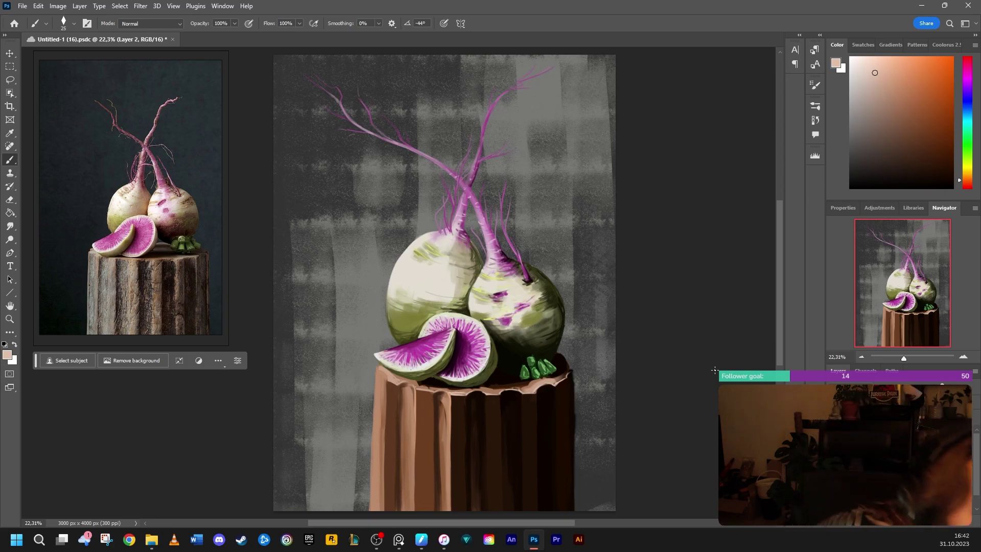
- Paint dark brown shading onto the stump's top surface at the right rim, next to the green stems
left_click(566, 360, "alt")
left_click_drag(564, 358, 560, 376)
left_click(561, 365, "alt")
right_click(542, 358)
left_click(509, 299)
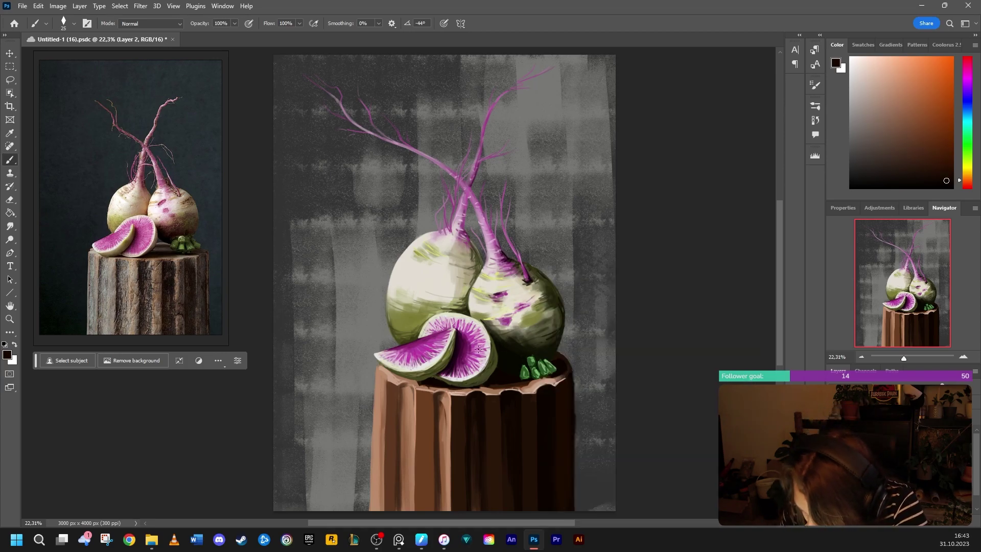
- Hide the stump, clean up the lower edge of the cut slices with a size 10 eraser and show the stump again
key("e")
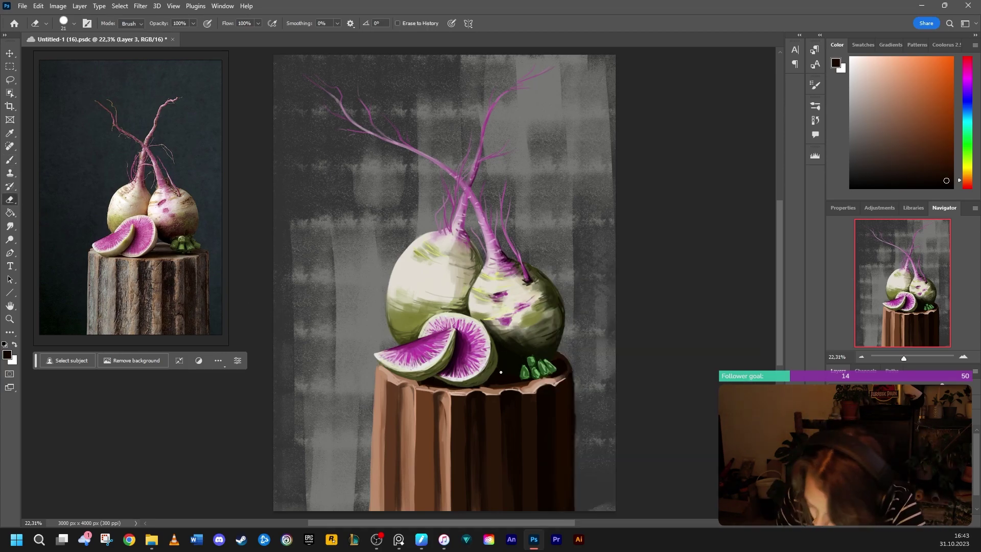
left_click(833, 459)
left_click(832, 441)
left_click(833, 441)
right_click(513, 295)
left_click_drag(512, 293, 509, 294)
left_click(415, 381)
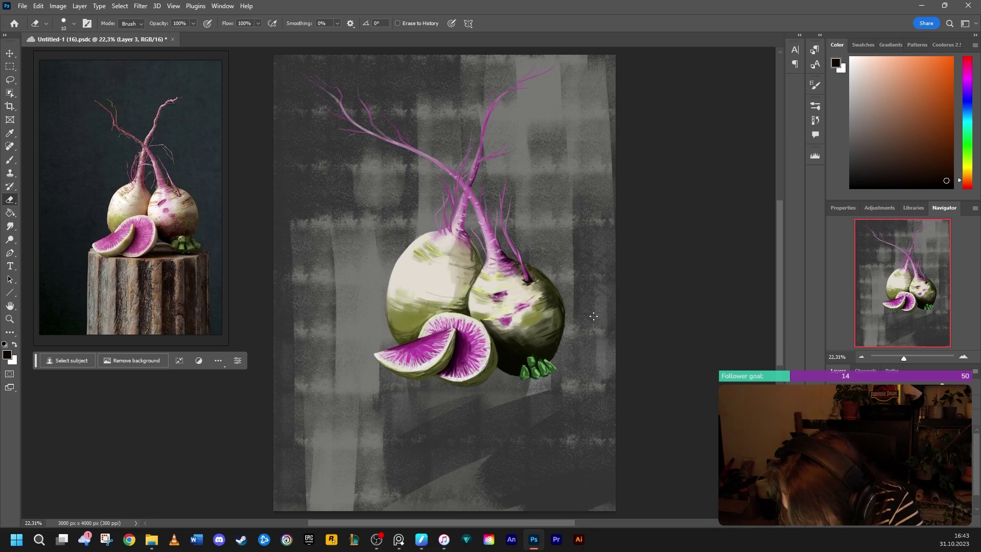
left_click(833, 460)
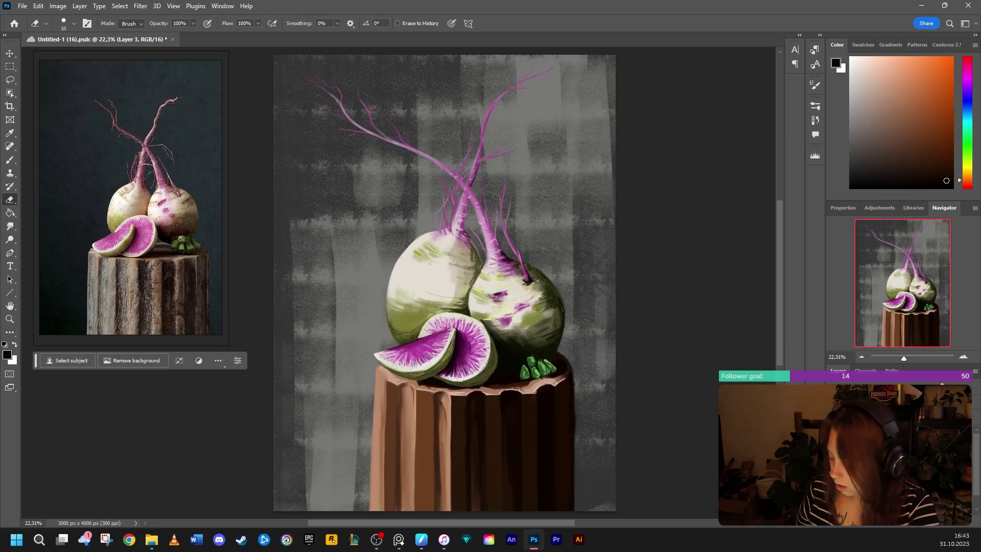
- Pick a pale pink and paint highlights along the radish roots at their crossing and on the upper-left branch
key("b")
left_click(483, 134, "alt")
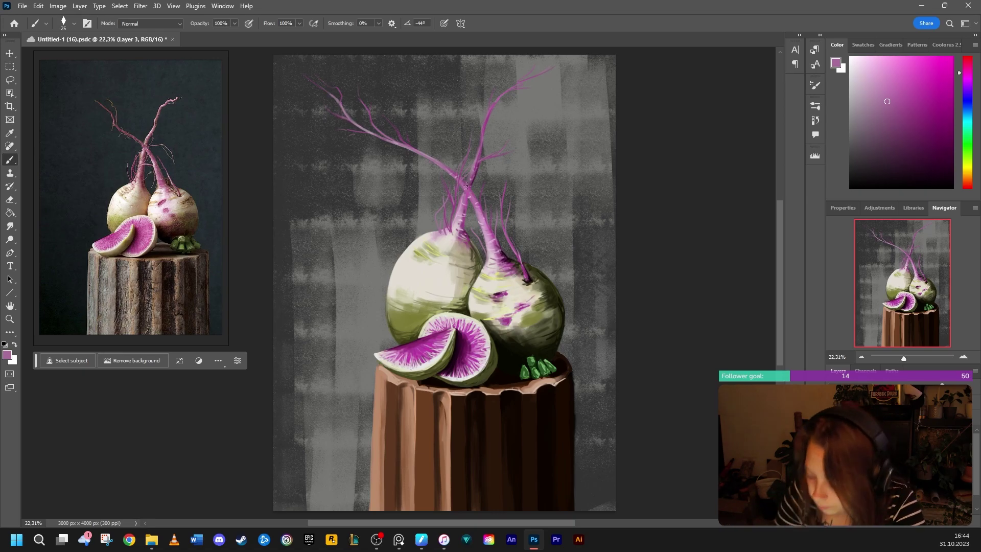
left_click(870, 74)
left_click_drag(463, 192, 459, 209)
mouse_move(476, 171)
left_mouse_down()
mouse_move(469, 182)
mouse_move(480, 221)
mouse_move(468, 194)
left_mouse_up()
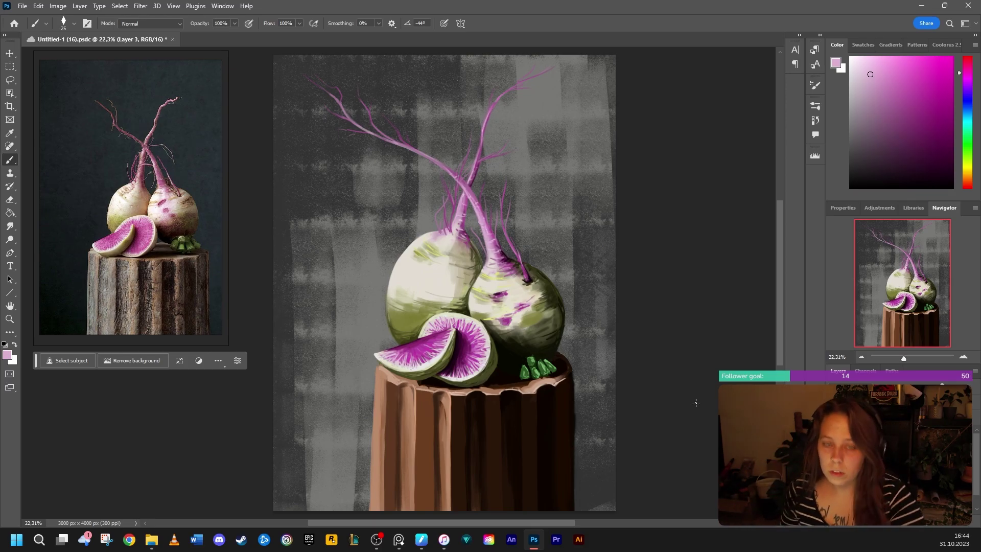
mouse_move(466, 188)
left_mouse_down()
mouse_move(480, 211)
mouse_move(460, 213)
left_mouse_up()
left_click_drag(389, 141, 346, 120)
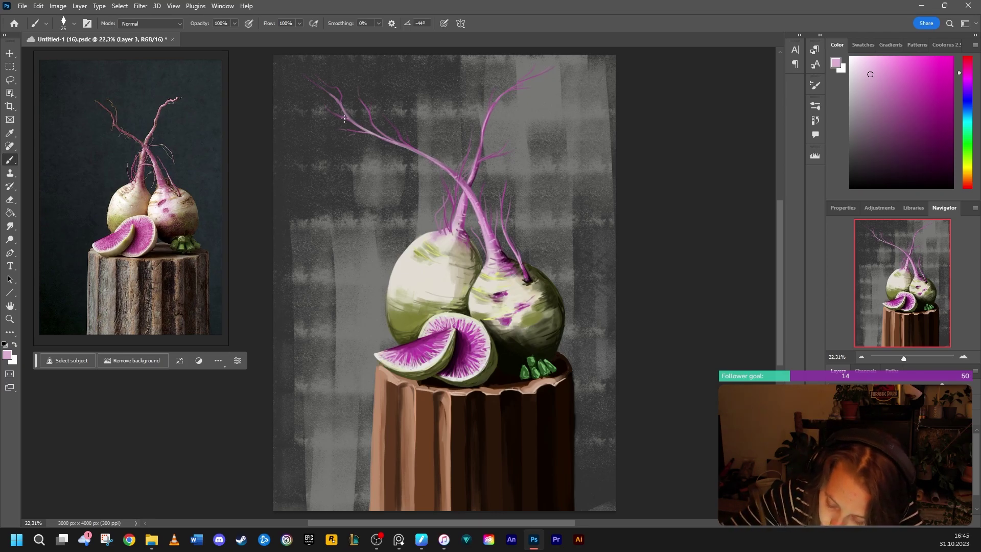
- On the stump layer, set the brush size to 53 and paint near-black and dark brown shadows across the stump top
left_click(552, 358, "alt")
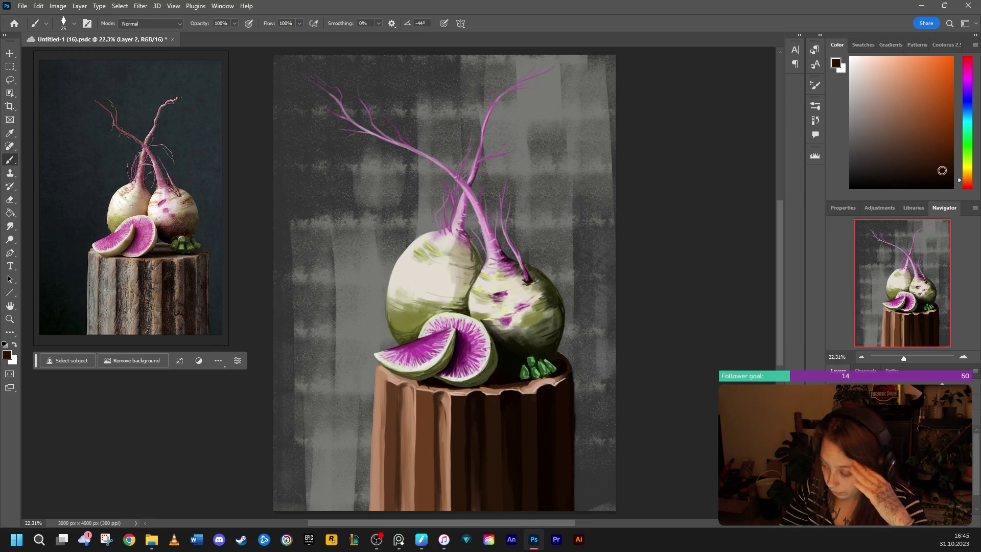
right_click(538, 352)
left_click_drag(599, 290, 604, 291)
left_click(542, 345)
left_click(951, 181)
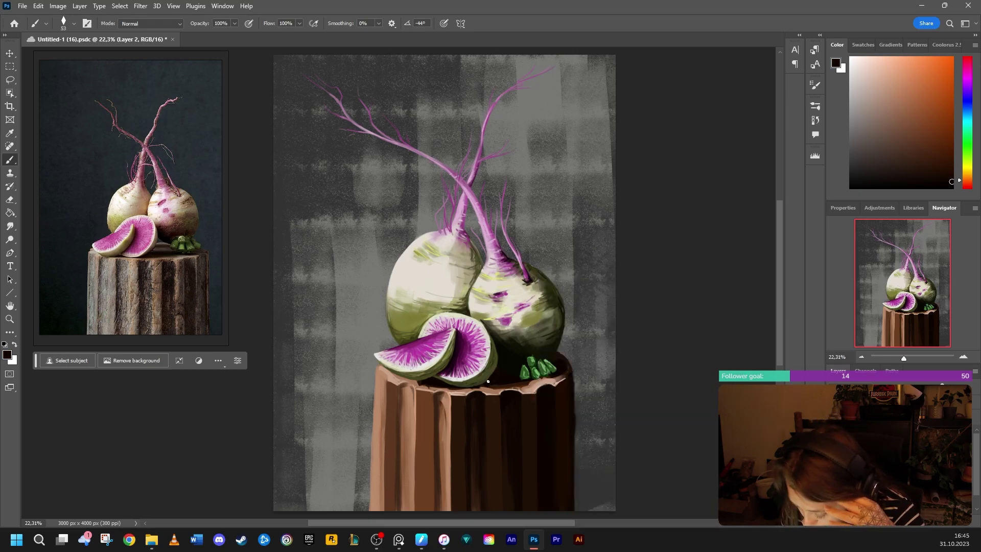
left_click_drag(526, 381, 549, 379)
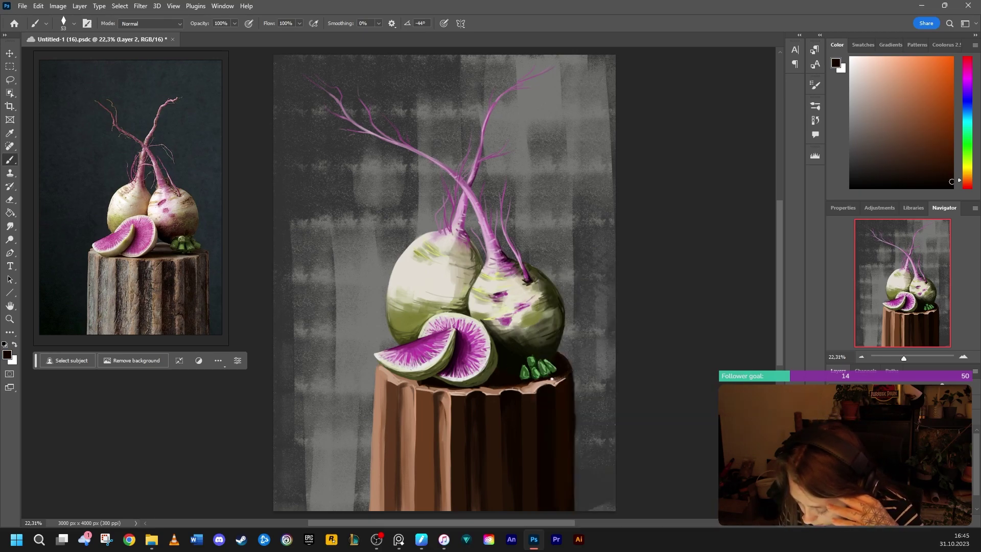
left_click(401, 381, "alt")
mouse_move(445, 386)
left_mouse_down()
mouse_move(426, 383)
mouse_move(501, 388)
mouse_move(564, 372)
left_mouse_up()
left_click(417, 383, "alt")
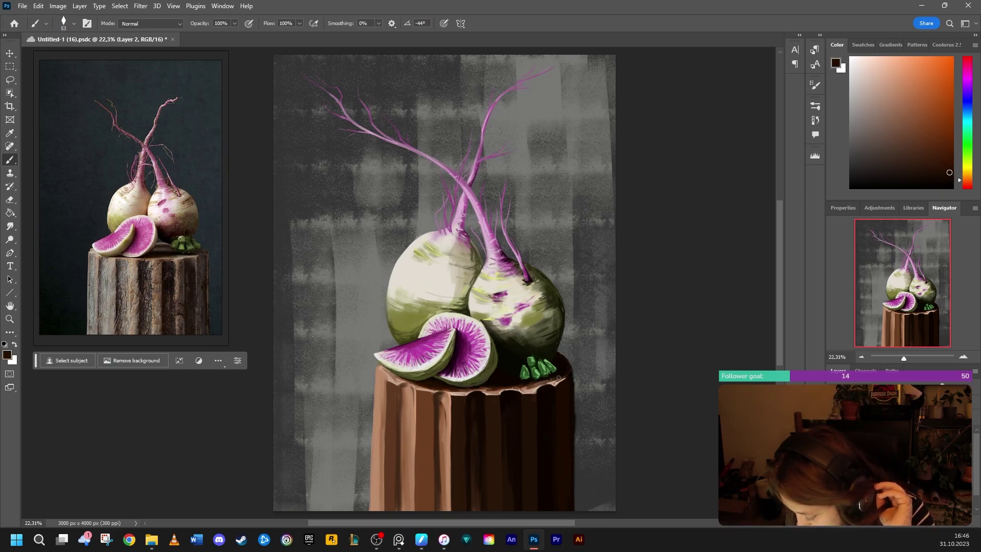
- Paint dark brown streaks down the left and centre flutes, then darken the groove right of centre with a deeper brown
left_click(454, 406, "alt")
left_click_drag(444, 399, 445, 428)
left_click_drag(443, 394, 443, 483)
mouse_move(400, 388)
left_mouse_down()
mouse_move(399, 499)
mouse_move(403, 488)
left_mouse_up()
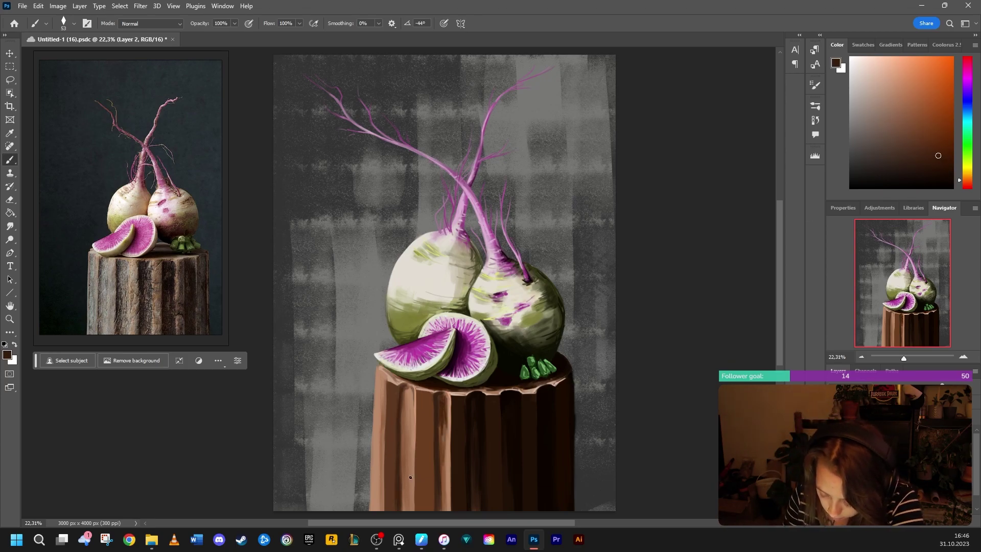
left_click(947, 175)
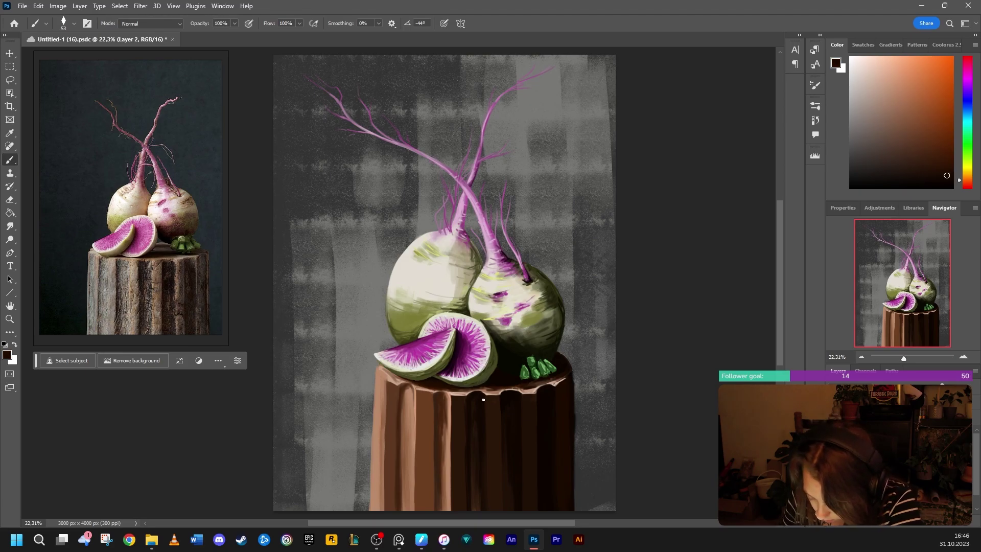
left_click_drag(479, 493, 477, 509)
- Pick a medium brown and blend it over the dark streaks in the stump's centre and left flutes
left_click(920, 104)
left_click_drag(448, 394, 448, 425)
left_click_drag(443, 510, 442, 419)
left_click_drag(405, 389, 401, 510)
mouse_move(400, 475)
left_mouse_down()
mouse_move(403, 409)
mouse_move(392, 416)
mouse_move(391, 510)
left_mouse_up()
- Set the brush size to 94 and paint light orange-brown strokes down the second flute from the stump's left edge
left_click(896, 72)
left_click_drag(392, 387, 390, 481)
left_click(920, 71)
right_click(412, 384)
left_click(498, 289)
left_click_drag(393, 386, 392, 424)
left_click_drag(391, 388, 388, 510)
left_click_drag(393, 420, 393, 511)
left_click_drag(397, 390, 390, 511)
- Tone down the stump's left flutes with sampled and picked medium browns, painting from the rim to the base
mouse_move(909, 76)
left_mouse_down()
mouse_move(923, 102)
mouse_move(899, 106)
left_mouse_up()
left_click_drag(392, 387, 389, 480)
left_click(390, 418, "alt")
left_click_drag(392, 442, 391, 511)
left_click(394, 444, "alt")
left_click_drag(401, 391, 401, 503)
left_click_drag(387, 380, 385, 511)
left_click(920, 119)
left_click_drag(389, 386, 389, 485)
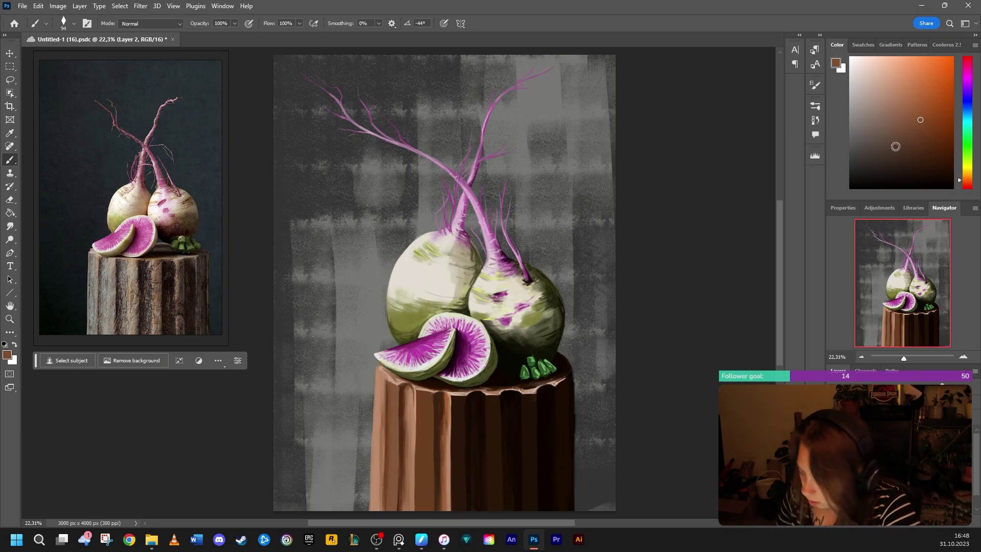
- Paint light orange-brown highlights along the stump's front rim, reducing the brush size to 59 for the rim's left part
left_click(897, 91)
left_click(885, 73)
mouse_move(466, 393)
left_mouse_down()
mouse_move(494, 392)
mouse_move(483, 392)
left_mouse_up()
right_click(532, 309)
left_click(592, 290)
mouse_move(400, 383)
left_mouse_down()
mouse_move(413, 388)
mouse_move(398, 382)
left_mouse_up()
left_click(383, 374, "alt")
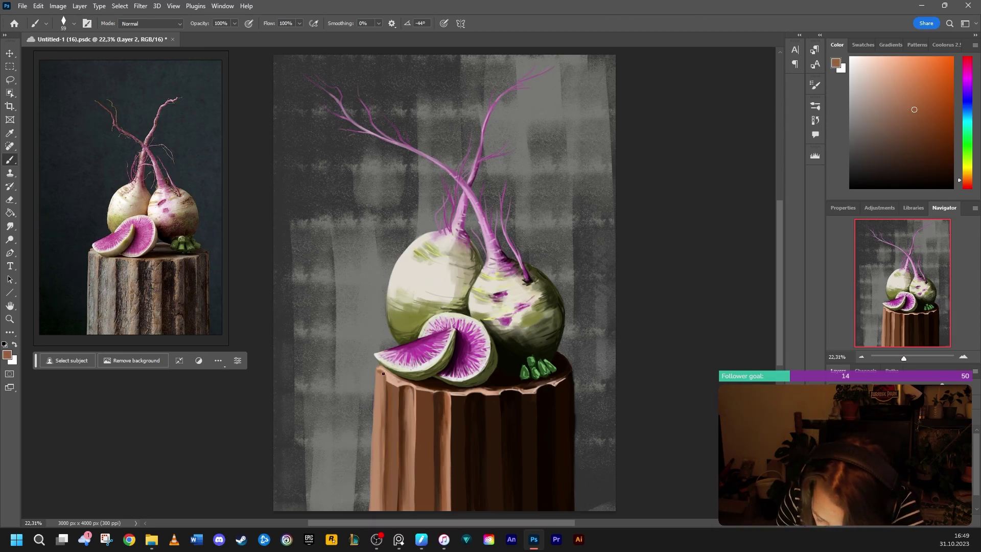
left_click(379, 401, "alt")
left_click_drag(379, 371, 384, 388)
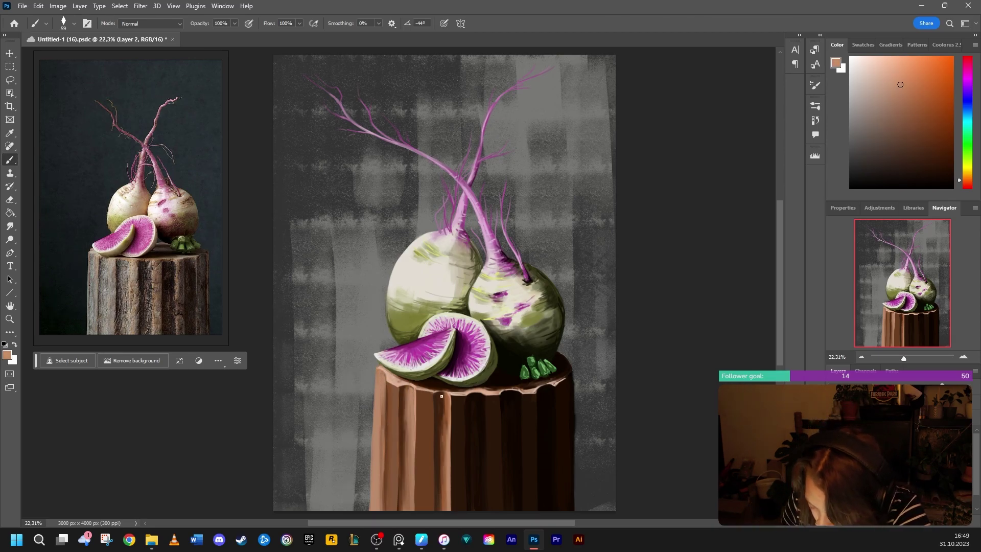
- Paint sampled dark brown streaks down the grooves in the stump's centre flutes
left_click(472, 463, "alt")
left_click(471, 395, "alt")
left_click_drag(465, 402, 466, 484)
left_click(465, 426, "alt")
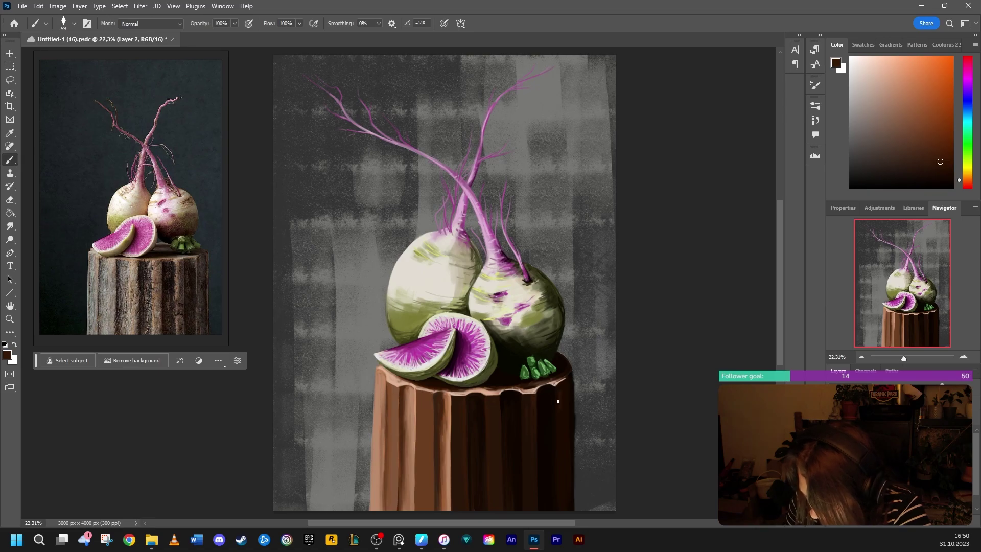
mouse_move(442, 491)
left_mouse_down()
mouse_move(445, 504)
mouse_move(445, 394)
left_mouse_up()
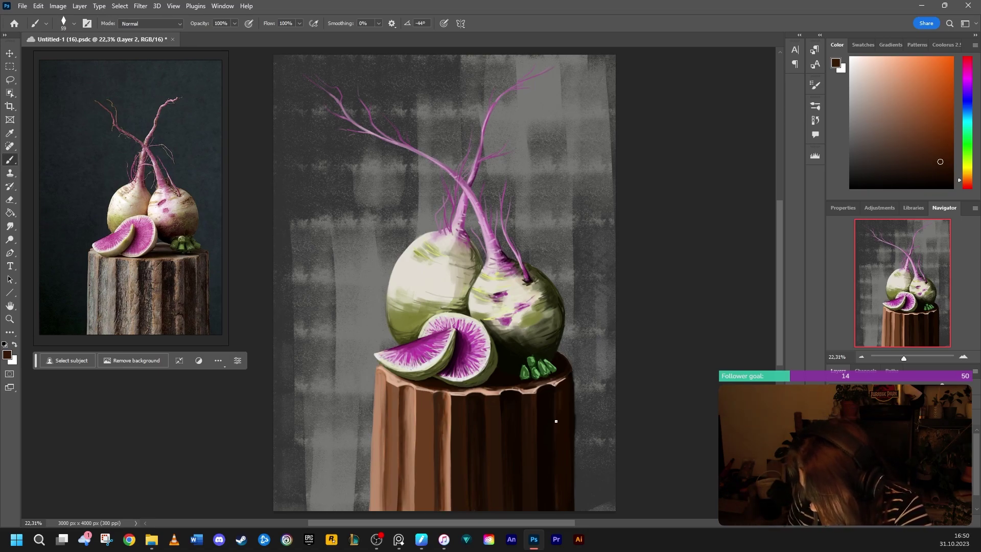
key("e")
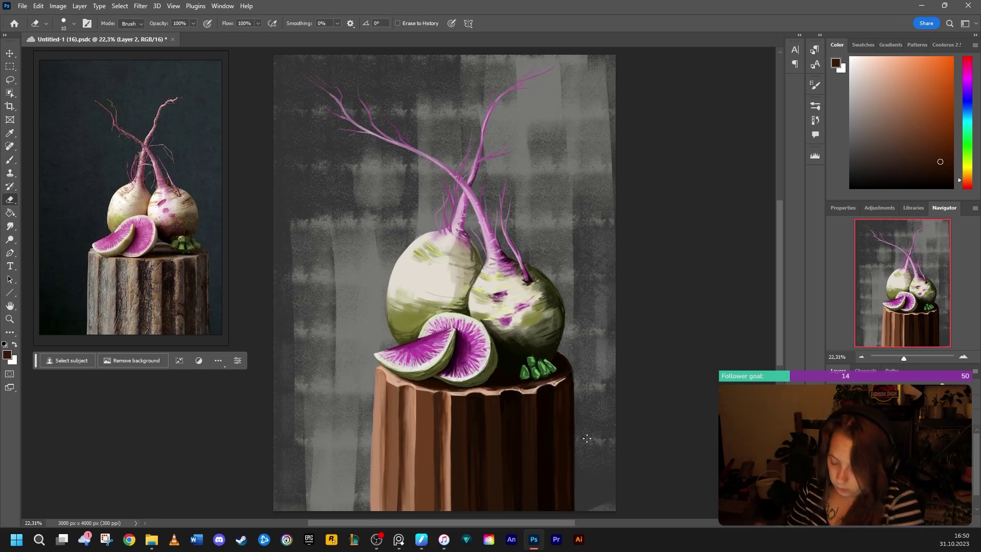
key("b")
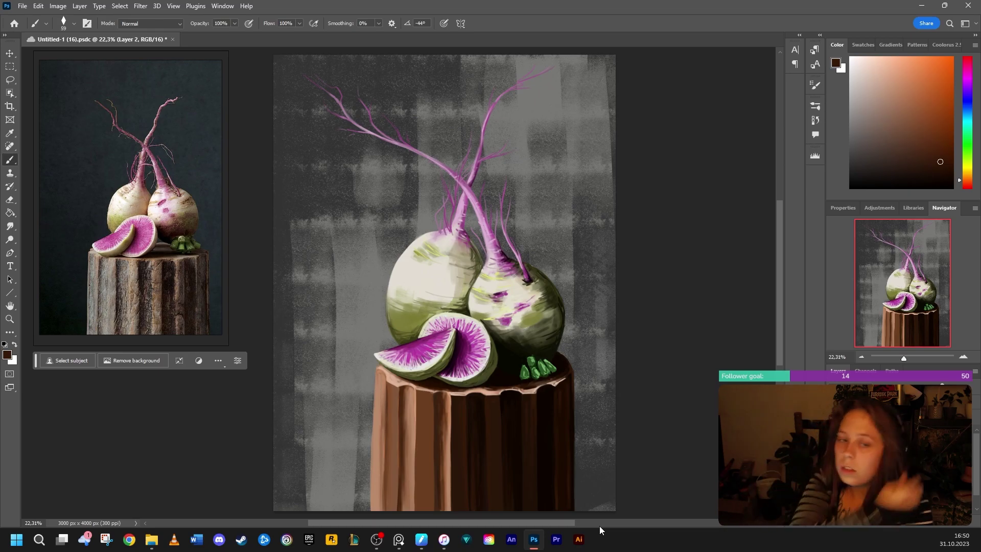
- Set the brush size to 77 and paint sampled dark brown streaks down the stump's left flutes
right_click(444, 393)
left_click(443, 393, "alt")
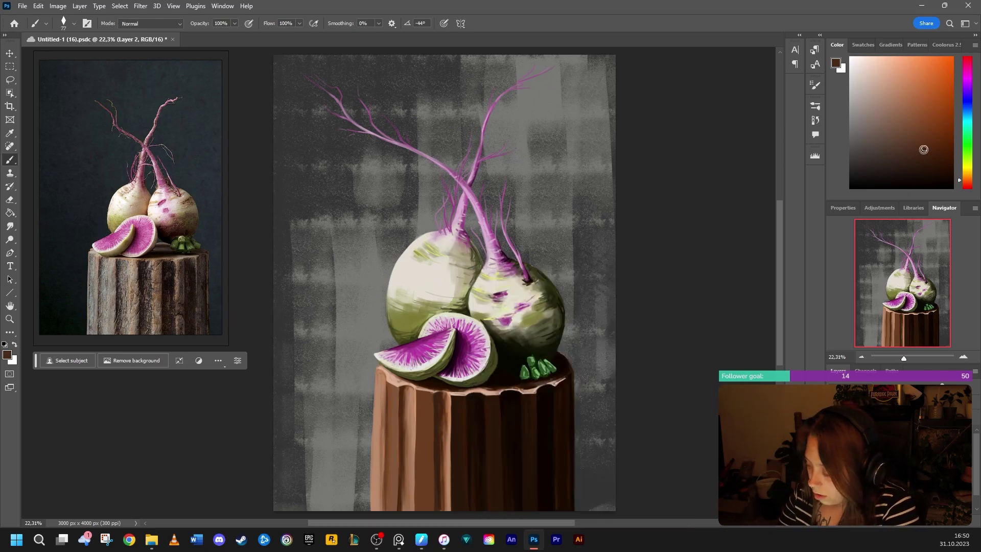
left_click(455, 462, "alt")
left_click_drag(418, 395, 418, 513)
left_click_drag(422, 458, 426, 508)
left_click_drag(395, 417, 397, 510)
- Switch to a textured 70 px brush from the brush presets
right_click(519, 430)
mouse_move(709, 434)
left_mouse_down()
mouse_move(710, 402)
mouse_move(700, 397)
left_mouse_up()
left_click(676, 469)
left_click_drag(311, 265, 326, 313)
left_click_drag(313, 258, 337, 361)
key("ctrl+z")
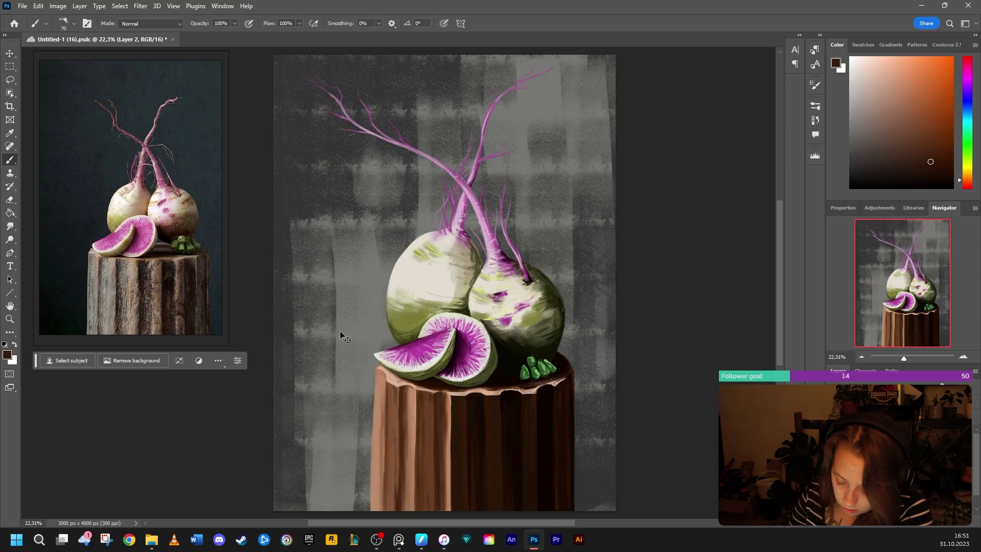
key("ctrl+z")
left_click_drag(347, 284, 347, 418)
left_click_drag(371, 328, 349, 414)
left_click_drag(360, 405, 309, 338)
key("ctrl+z")
key("ctrl+z")
key("ctrl+z")
- Paint near-black brown into the stump's centre groove, and add sampled orange-brown to the lighter flute beside the left flutes
left_click(472, 403, "alt")
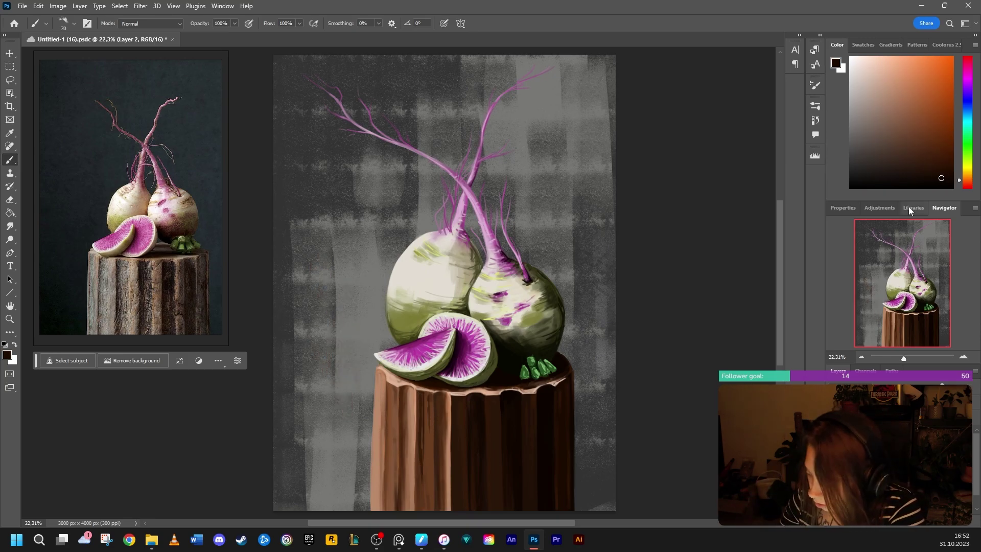
left_click_drag(472, 509, 476, 473)
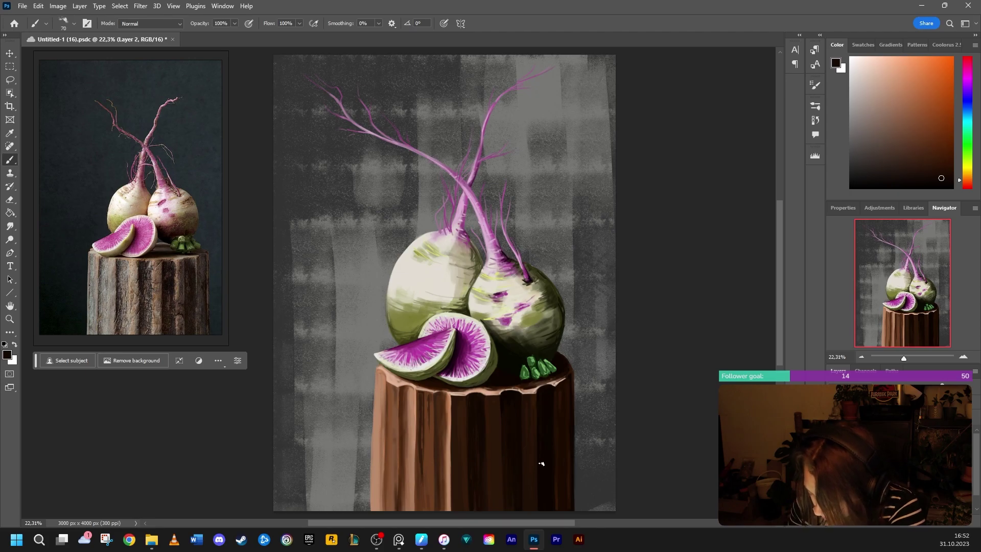
left_click(427, 430, "alt")
mouse_move(423, 398)
left_mouse_down()
mouse_move(419, 510)
mouse_move(417, 444)
left_mouse_up()
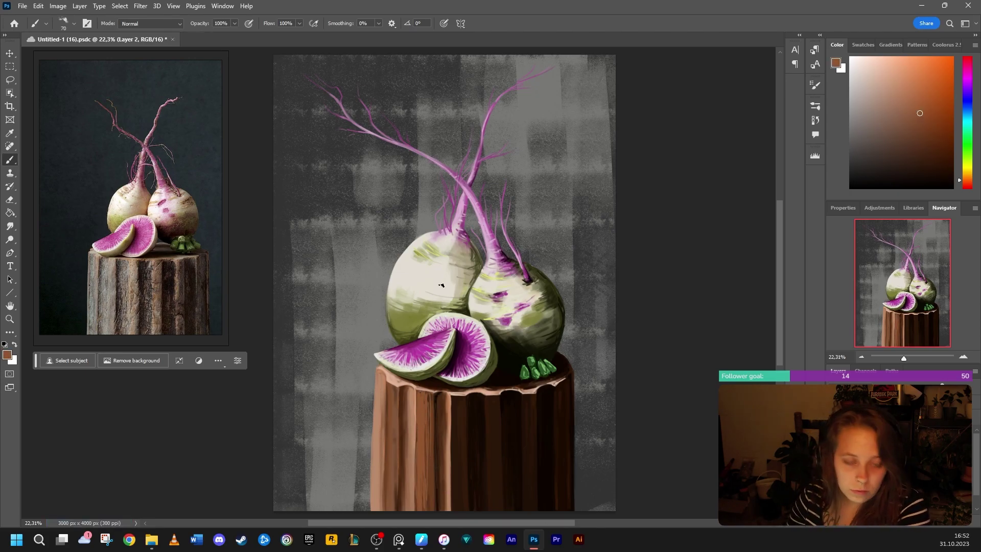
right_click(436, 285)
left_click_drag(642, 403, 648, 442)
left_click(604, 406)
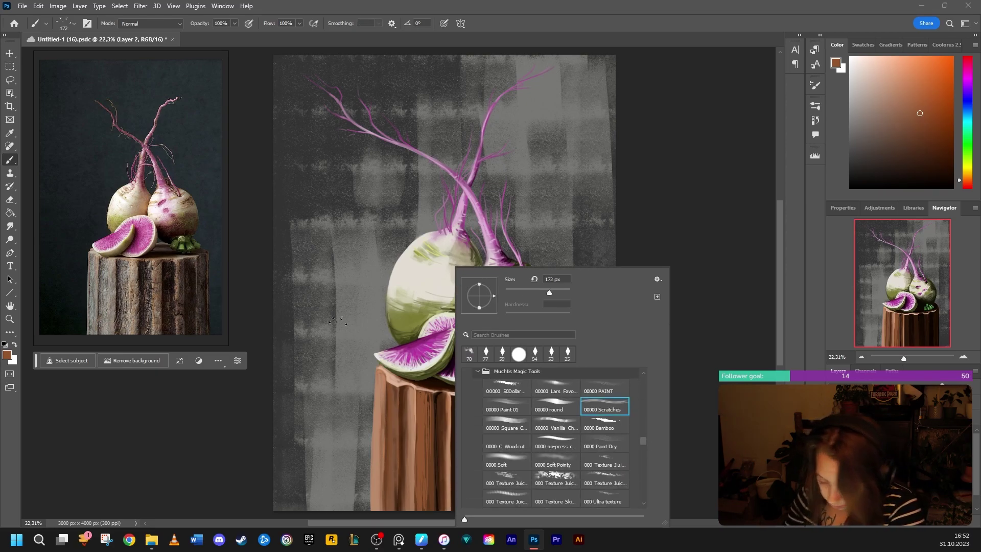
left_click_drag(338, 277, 341, 371)
key("ctrl+z")
- Choose another textured brush from the brush presets and try a stroke with it on the background
right_click(569, 365)
left_click_drag(774, 441, 774, 444)
scroll(664, 439, "down", 10)
scroll(653, 439, "up", 5)
scroll(654, 439, "down", 10)
left_click(687, 424)
left_click_drag(336, 284, 342, 355)
key("ctrl+z")
- Set the textured brush to 86 px and paint sampled brown streaks down the flutes left of the stump's centre
right_click(375, 339)
left_click_drag(485, 293, 455, 293)
left_click(630, 332)
left_click_drag(424, 449, 427, 509)
left_click(438, 439, "alt")
left_click_drag(436, 401, 438, 511)
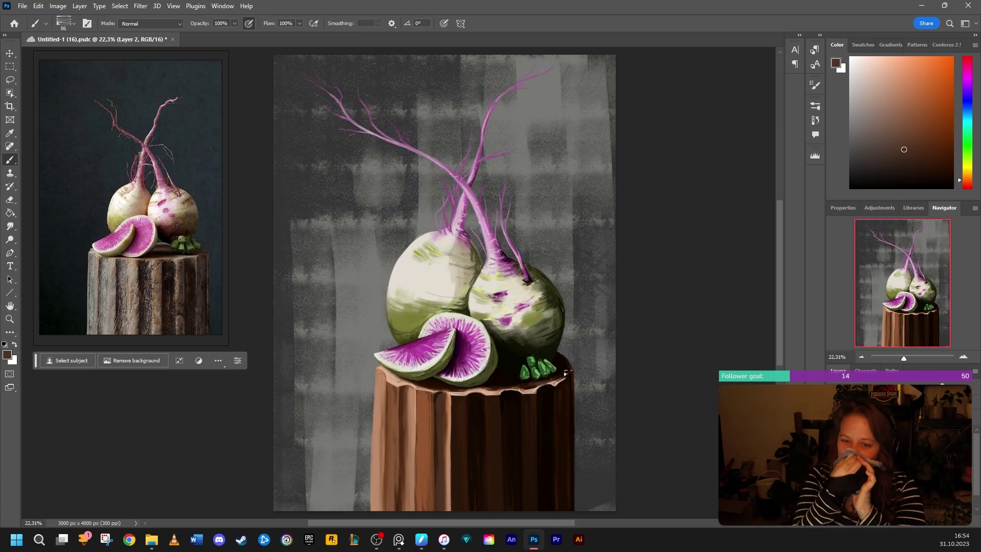
- Switch to Layer 3 with a 31 px brush and paint the cut stems with greens sampled from the reference photo and painting
left_click(957, 519)
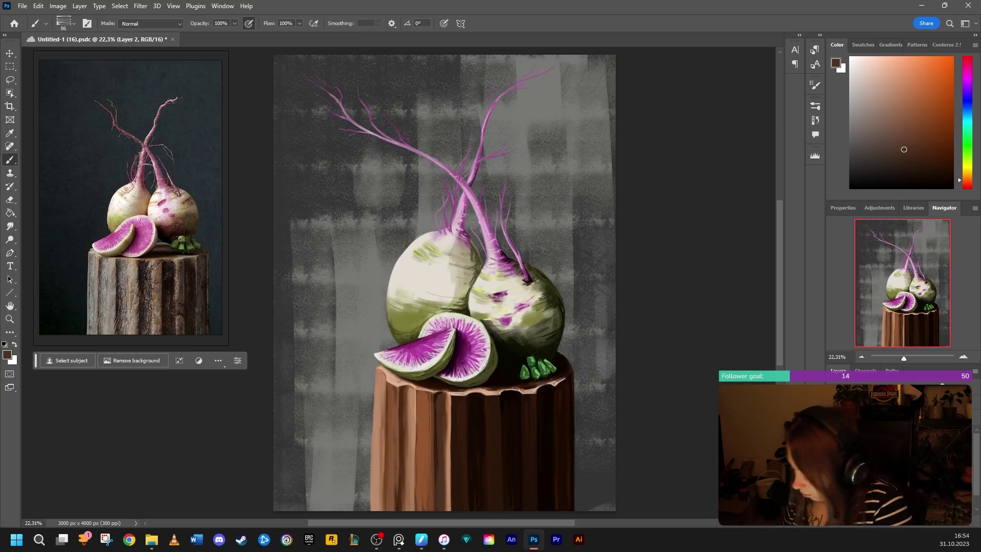
right_click(537, 396)
scroll(628, 425, "up", 12)
left_click(689, 431)
left_click_drag(601, 293, 598, 292)
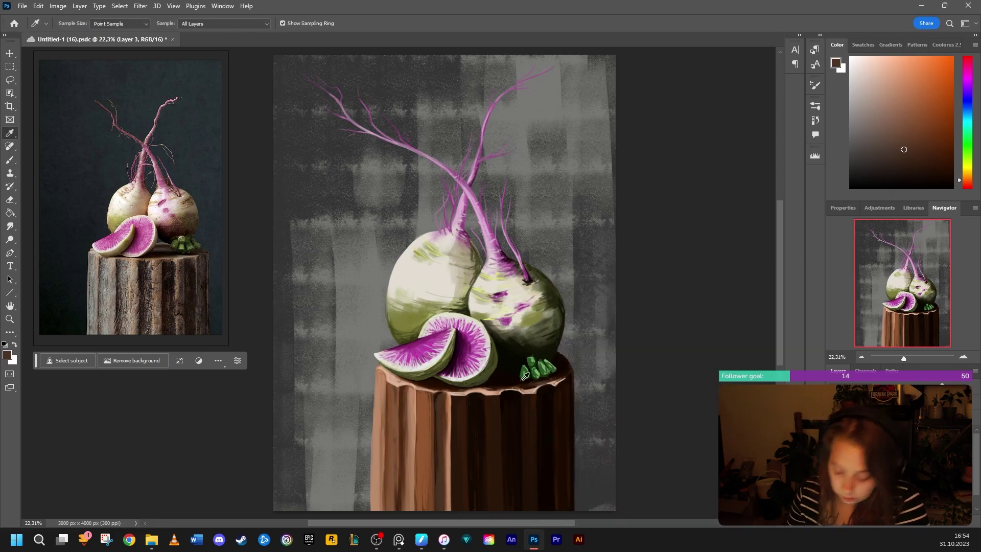
left_click(186, 245, "alt")
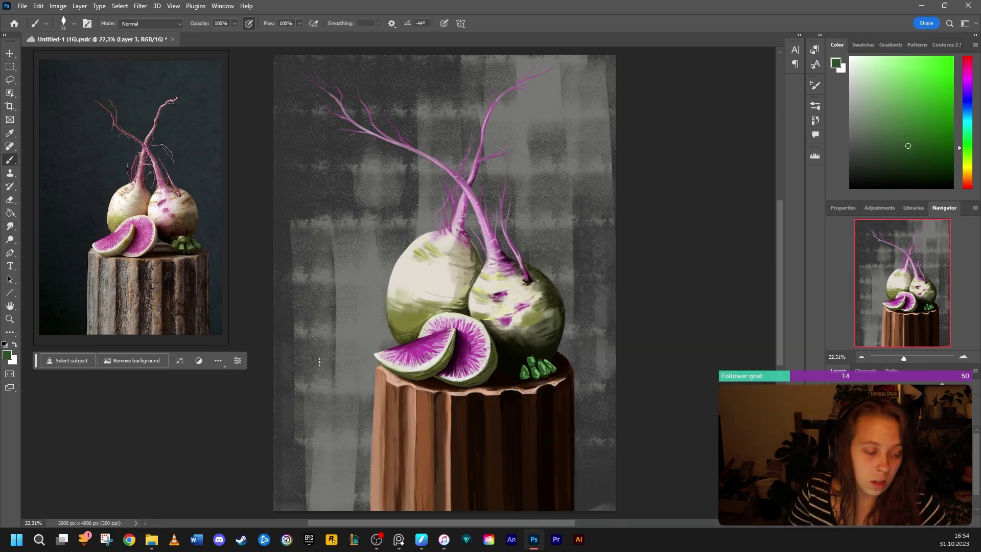
left_click(528, 368, "alt")
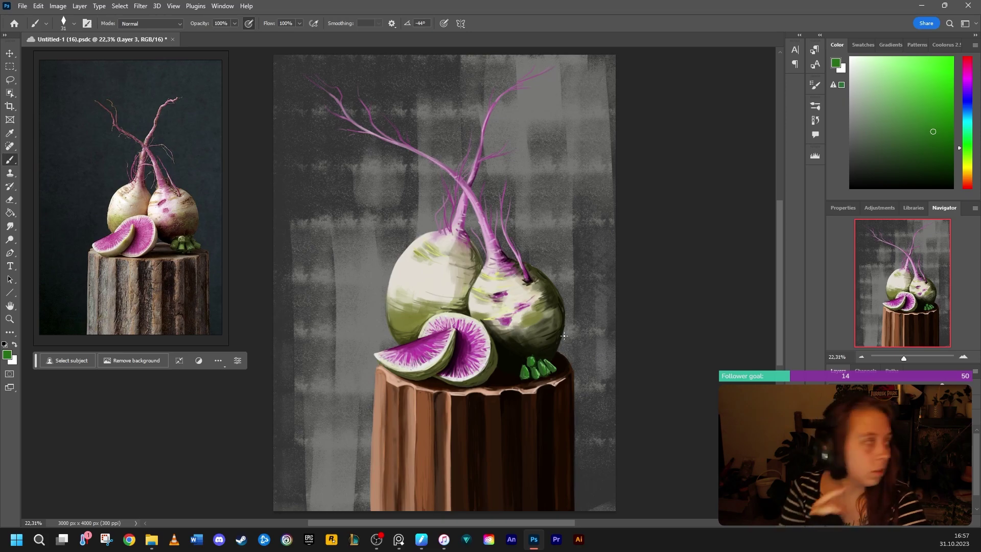
- Shade the cut green stems with very dark green between the pieces and add lighter green accents
left_click(564, 336, "alt")
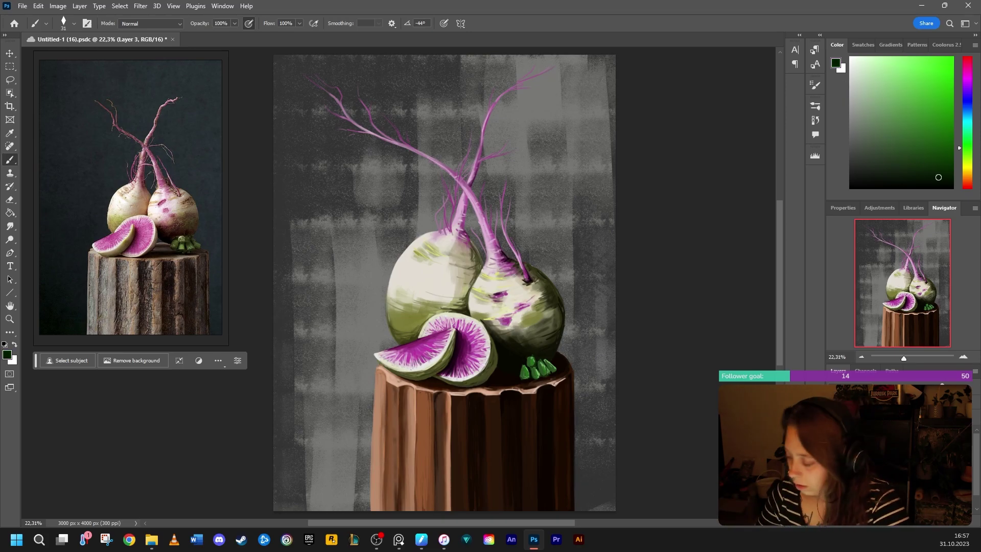
left_click_drag(937, 174, 942, 181)
mouse_move(525, 367)
left_mouse_down()
mouse_move(522, 378)
mouse_move(534, 377)
left_mouse_up()
mouse_move(540, 361)
left_mouse_down()
mouse_move(542, 376)
mouse_move(529, 374)
left_mouse_up()
left_click(533, 367, "alt")
left_click(531, 366, "alt")
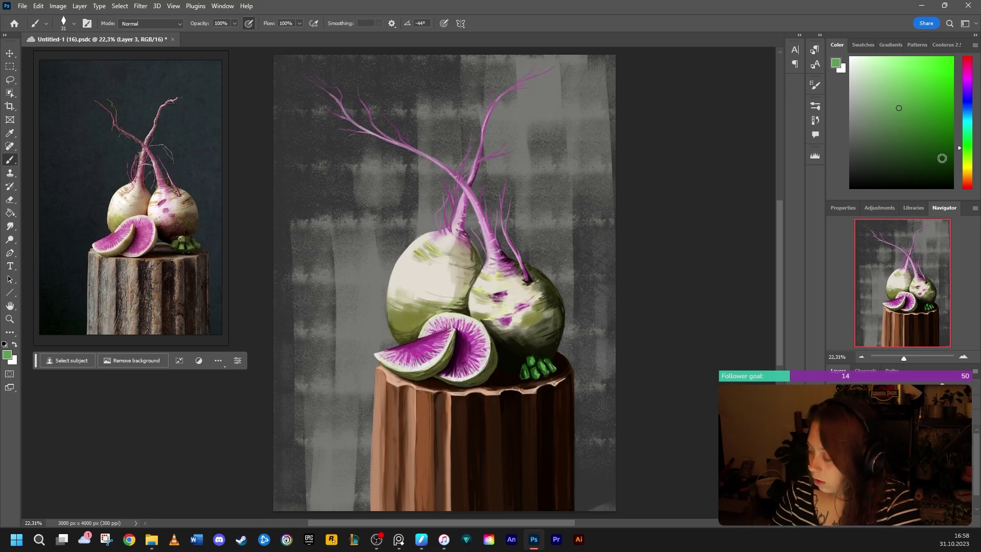
- Blend sampled olive and cream tones into the radishes, and paint sampled pink-purple over the crossing roots and the left root's base
left_click(541, 333, "alt")
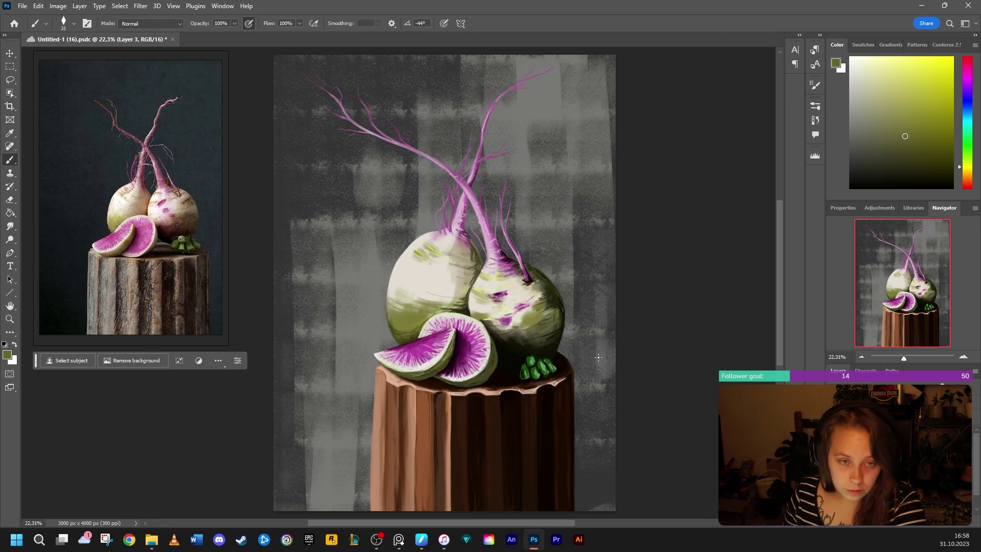
left_click(434, 286, "alt")
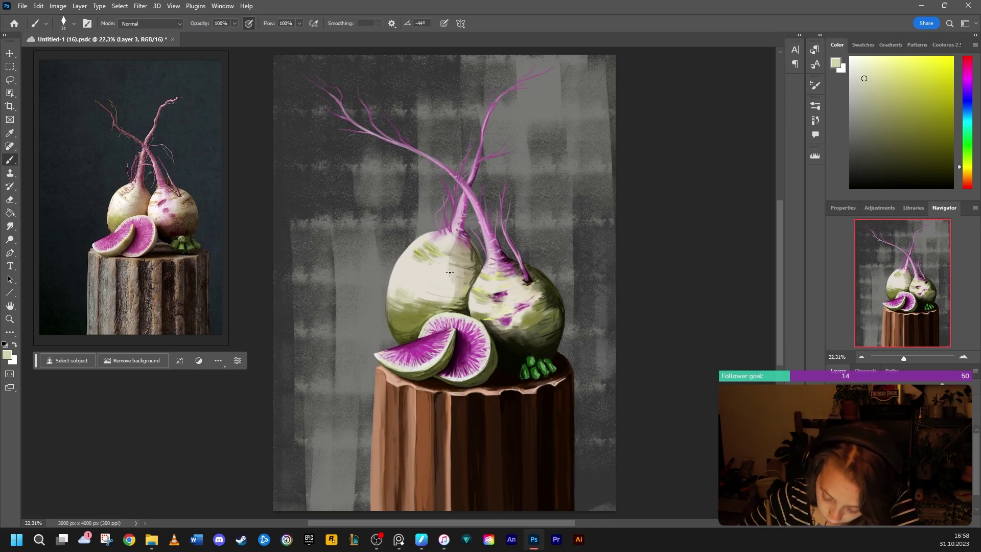
left_click(475, 187, "alt")
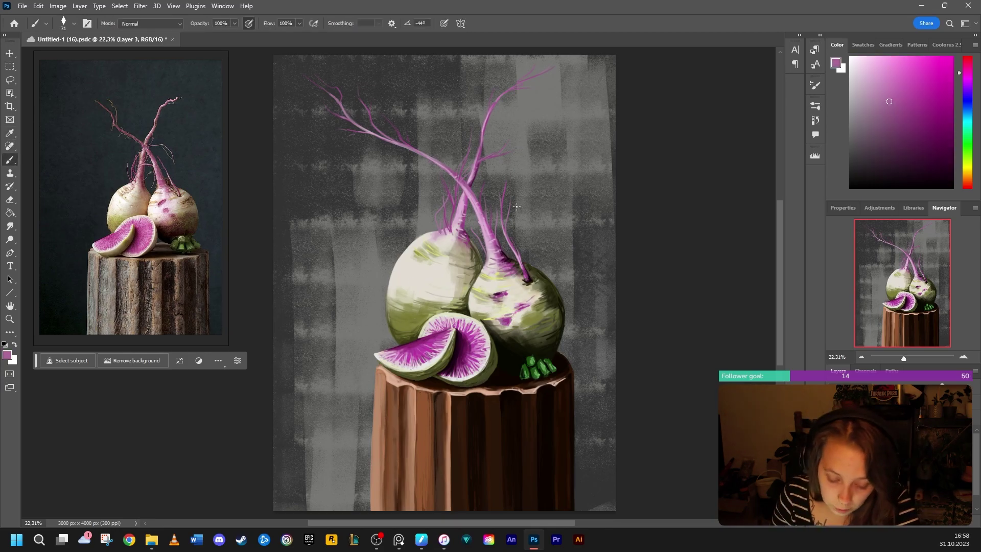
left_click_drag(464, 183, 482, 219)
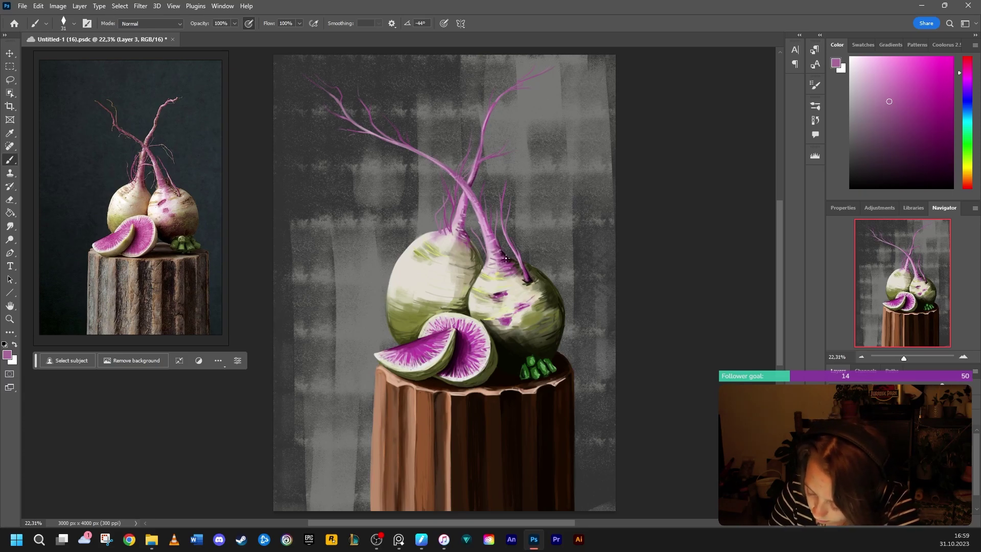
left_click_drag(457, 220, 452, 235)
- Set the brush size to 15 and paint dark purple marks around the left root's base, then sample near-black from between the slices
left_click(476, 176, "alt")
right_click(441, 257)
left_click_drag(498, 280, 494, 281)
left_click(446, 235)
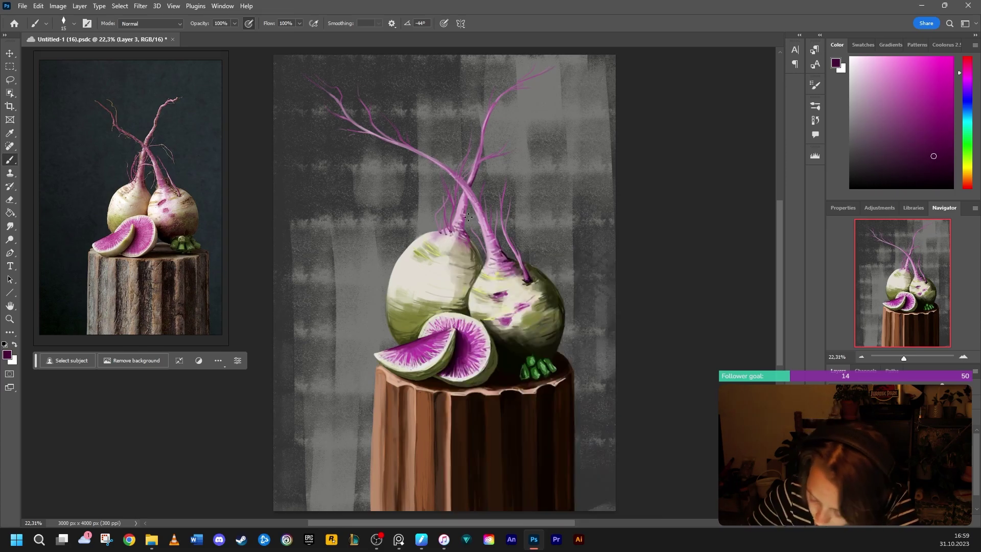
left_click(451, 233)
left_click(446, 233)
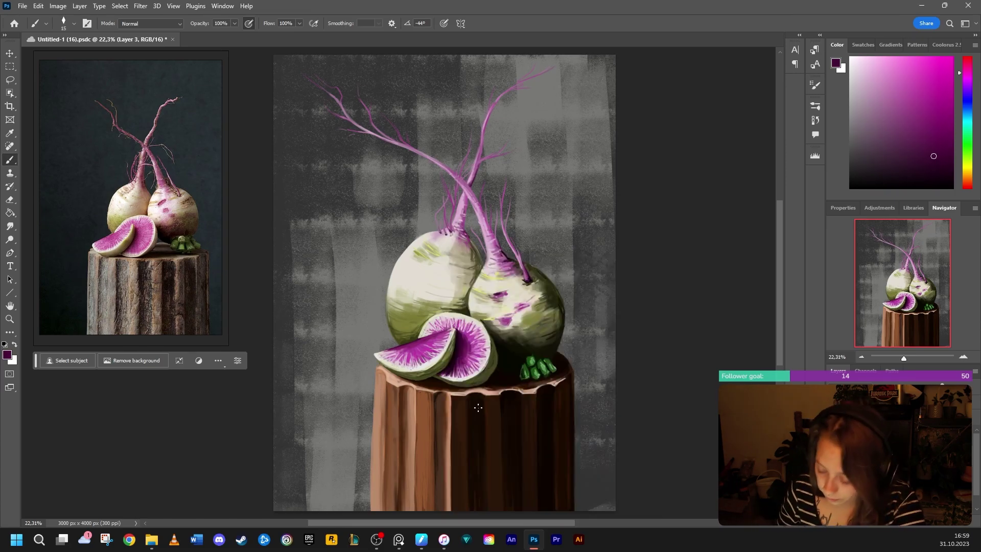
left_click_drag(465, 232, 468, 238)
left_click(457, 338, "alt")
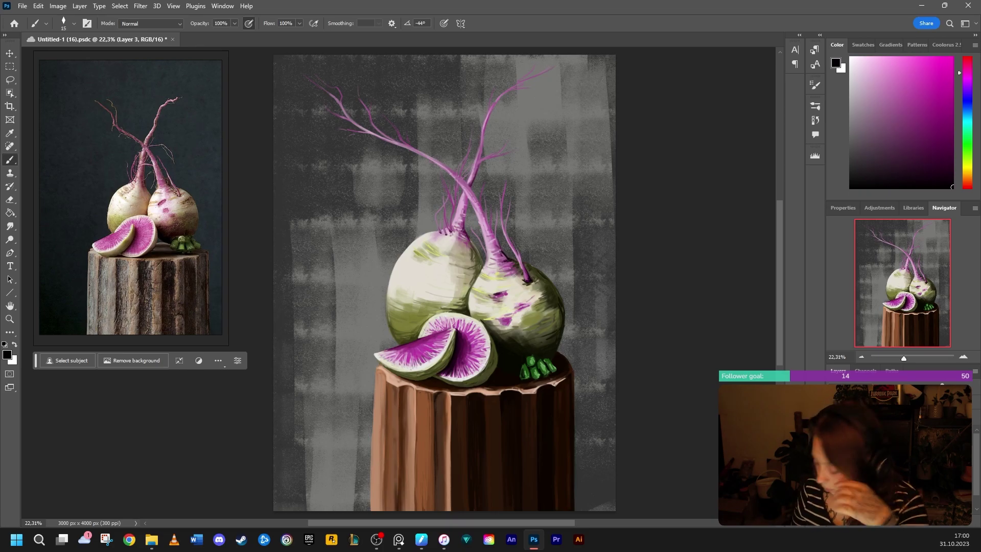
- Switch to Layer 2, set the brush size to 100 and deepen the stump's shadows with a near-black brown
left_click(878, 455)
left_click(510, 434, "alt")
right_click(503, 419)
double_click(582, 329)
left_click_drag(954, 173, 955, 182)
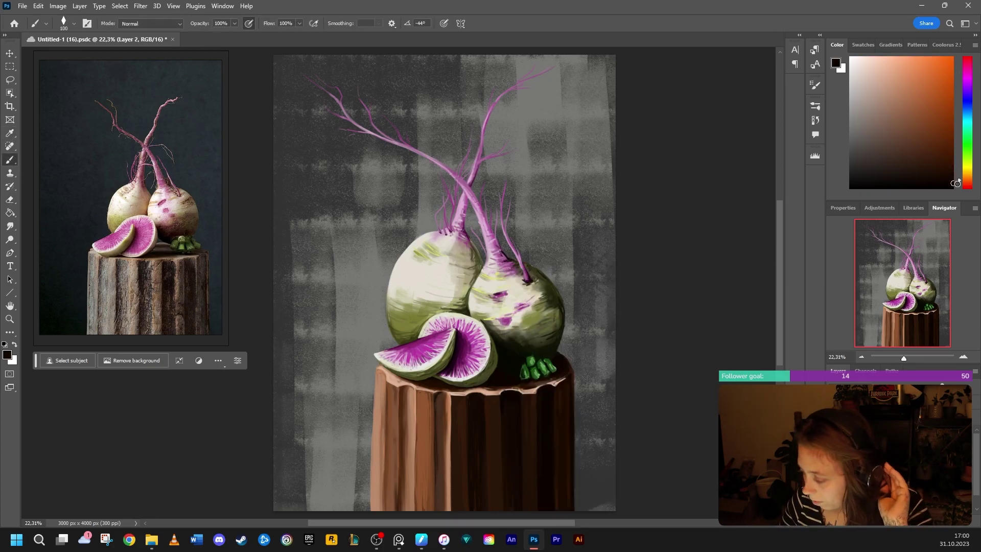
left_click(500, 375, "alt")
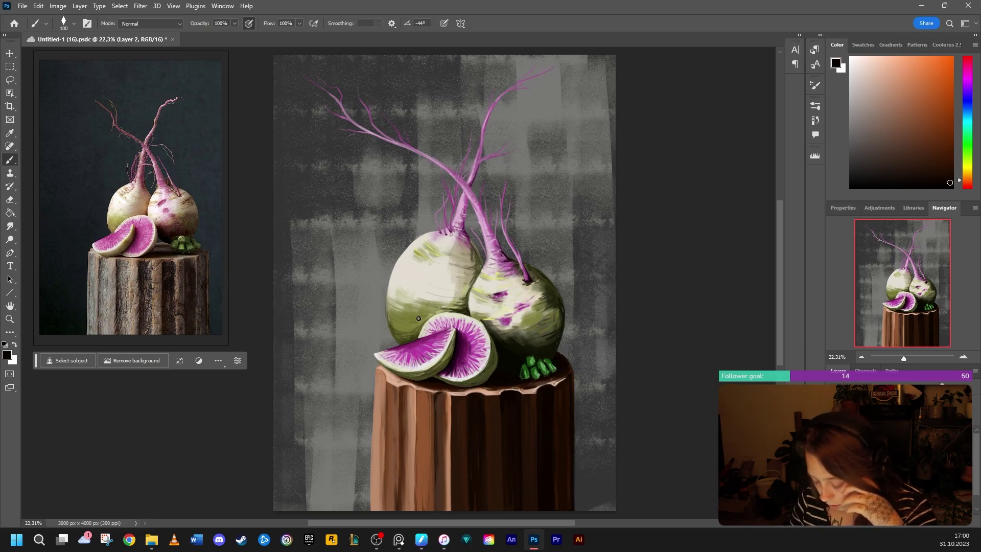
- Return to Layer 3, deepen the shadow under the right radish with sampled dark olive and near-black, and save the document
left_click(894, 454)
left_click(521, 348, "alt")
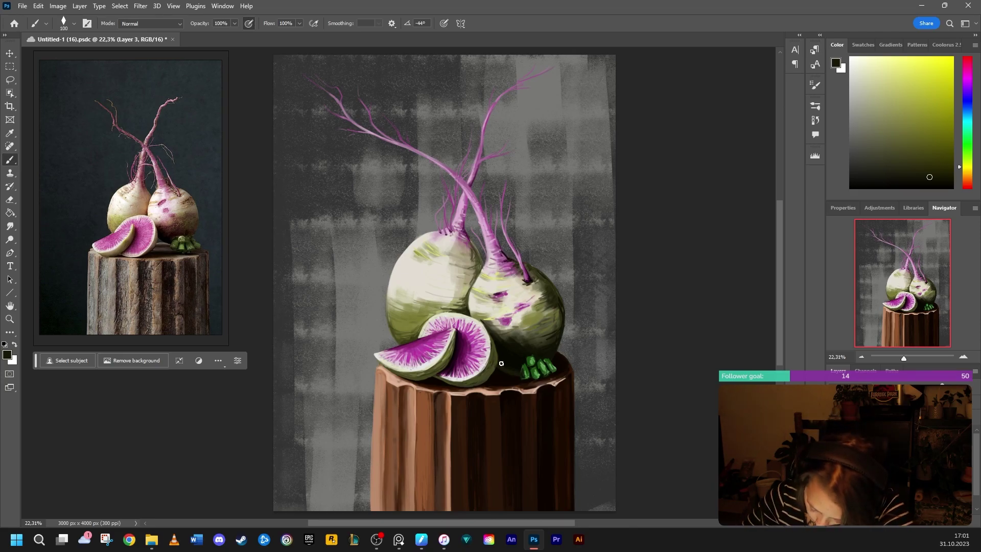
left_click(537, 404, "alt")
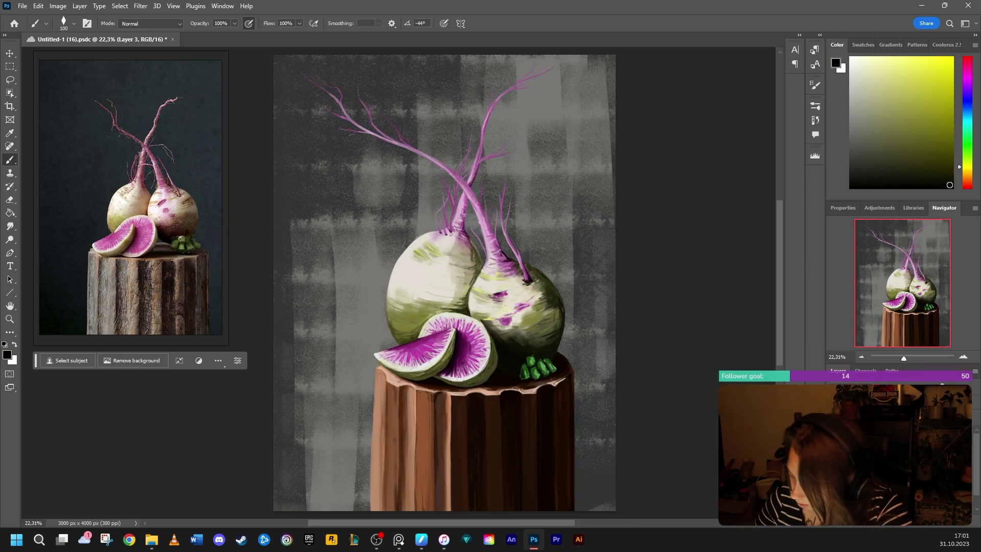
key("ctrl+s")
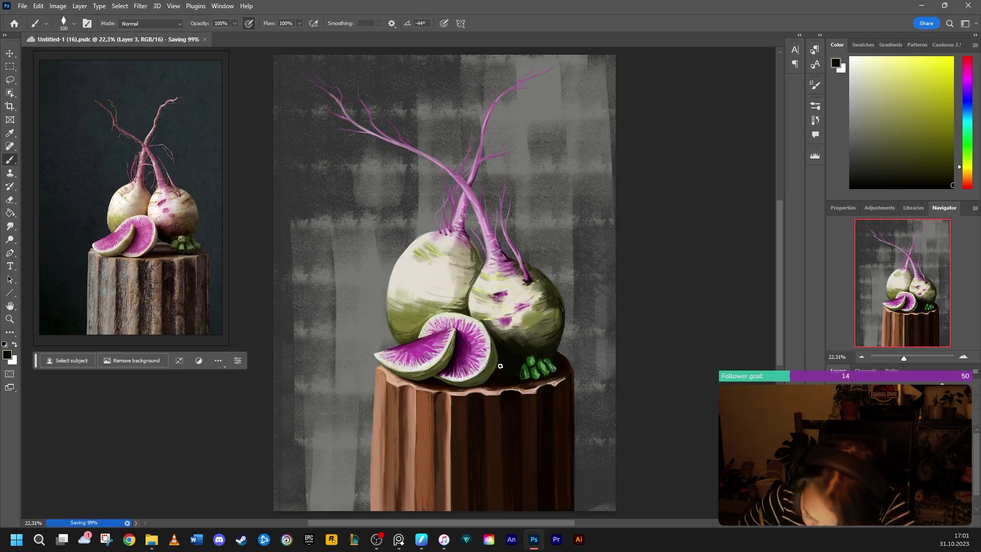
- Temporarily hide the stump layer and rework the right radish's lower edge with near-black, undoing a stray stroke
left_click(834, 460)
left_click_drag(498, 369, 518, 382)
key("ctrl+z")
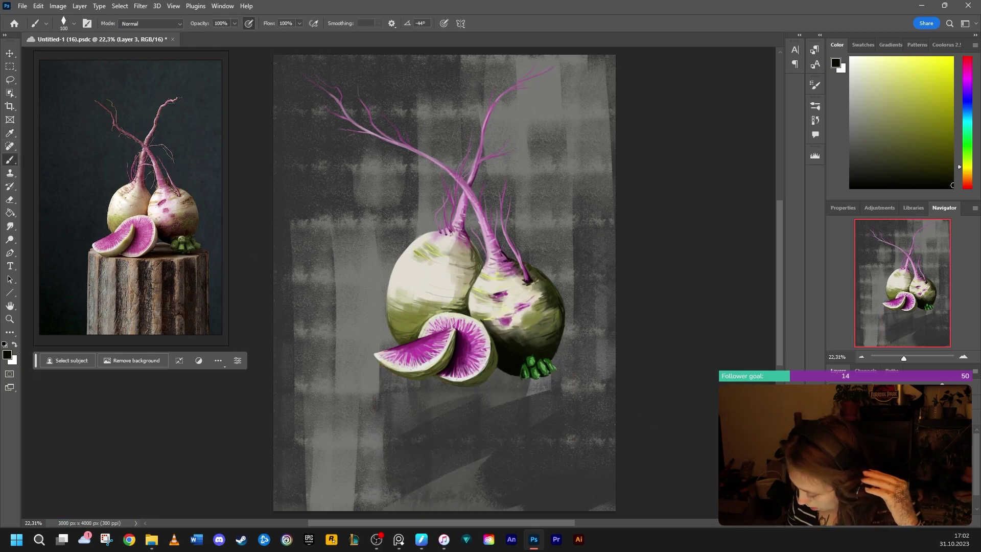
left_click(949, 180)
left_click(518, 356, "alt")
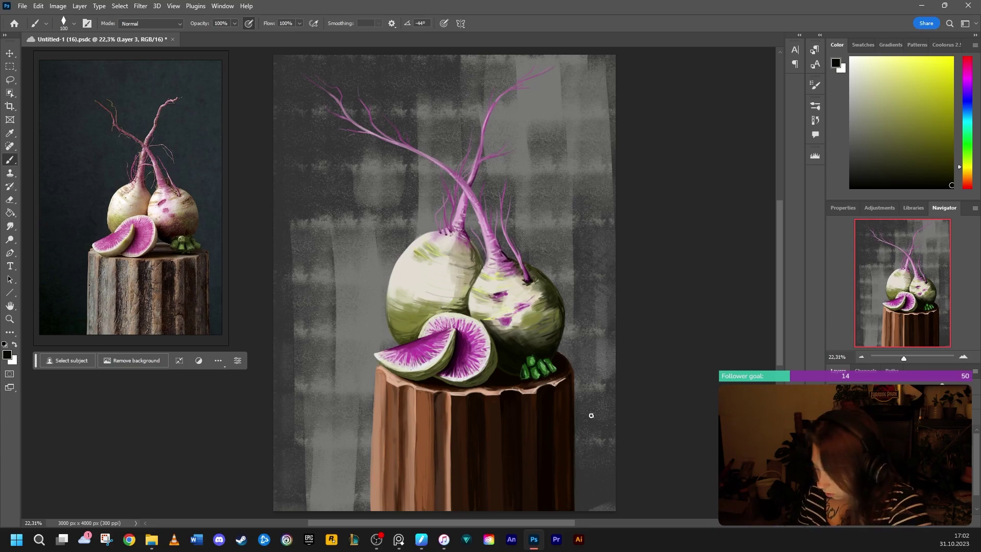
- Sign the painting in black at the canvas's lower-right corner on Layer 5, using the CBP Lineart brush at 5 px
right_click(449, 429)
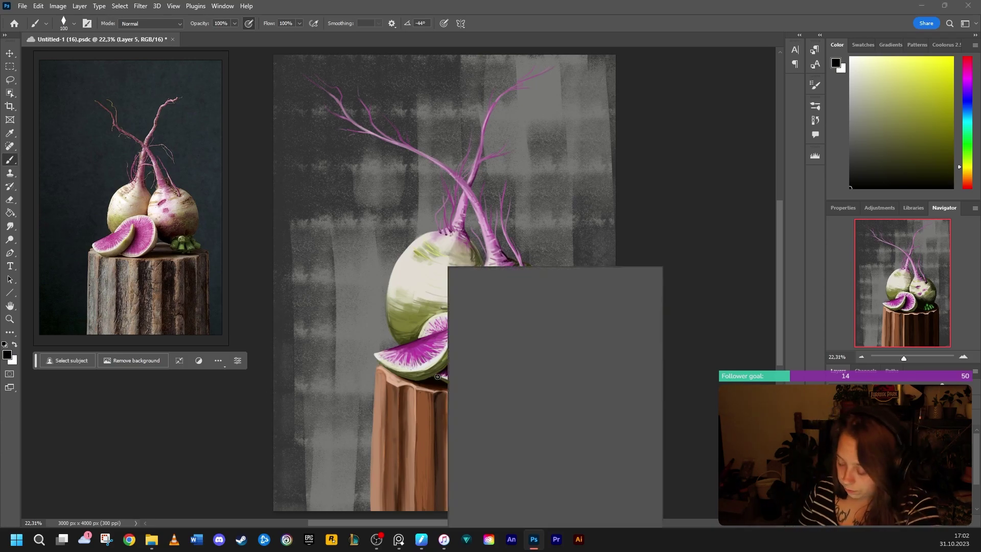
left_click(637, 498)
double_click(500, 384)
left_click_drag(589, 504, 610, 490)
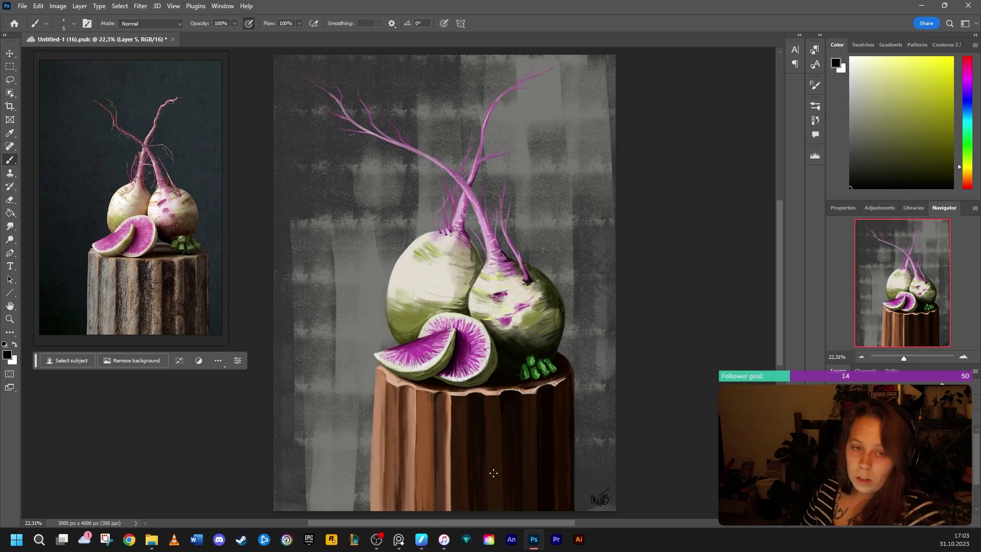
- Save the painting as vege.psdc and open the brush presets
left_click(22, 6)
left_click(41, 123)
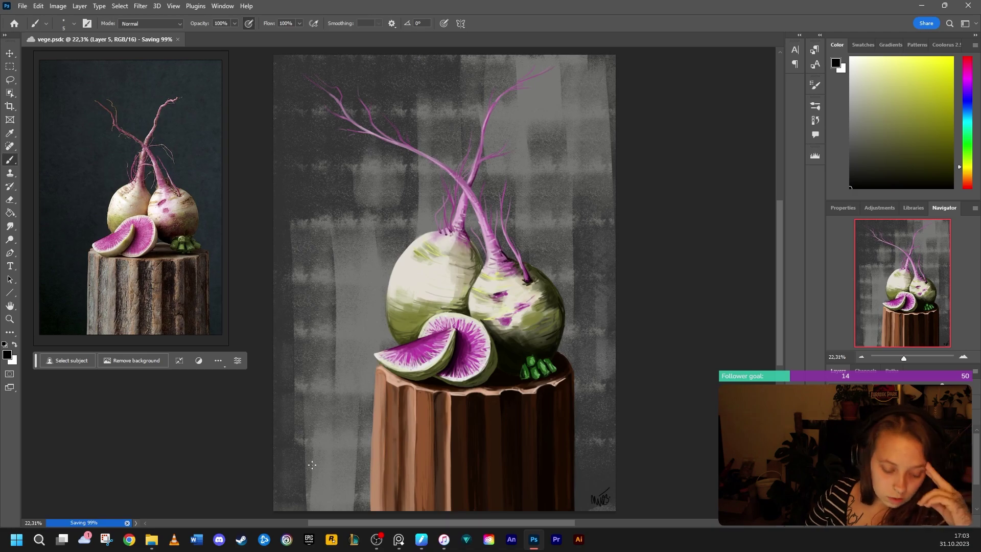
right_click(372, 371)
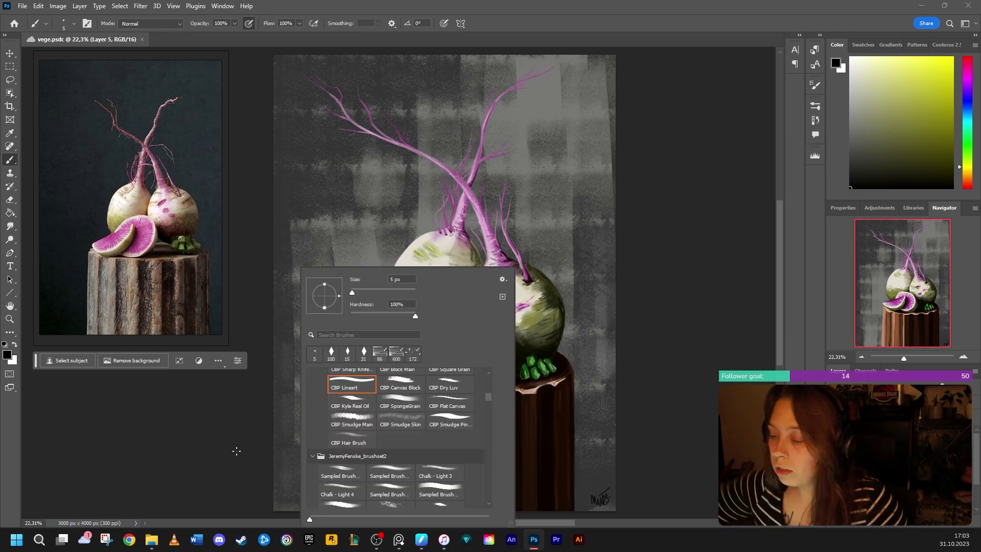